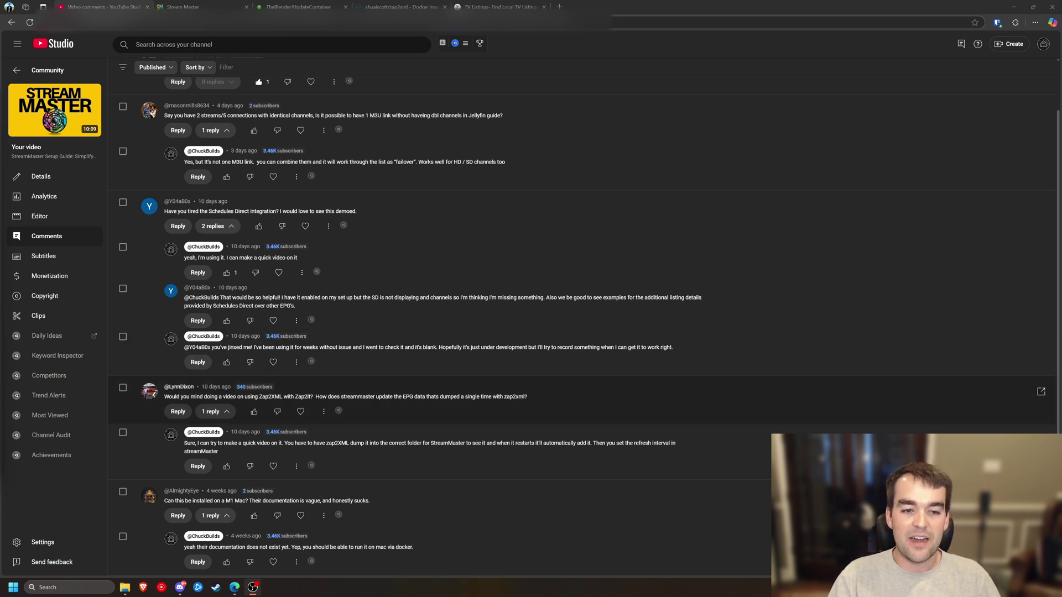
Highlight the viewer questions about using Zap2XML with Zap2it and about EPG data.
{"action": "left_click_drag", "start_coordinate": [258, 396], "coordinate": [314, 398]}
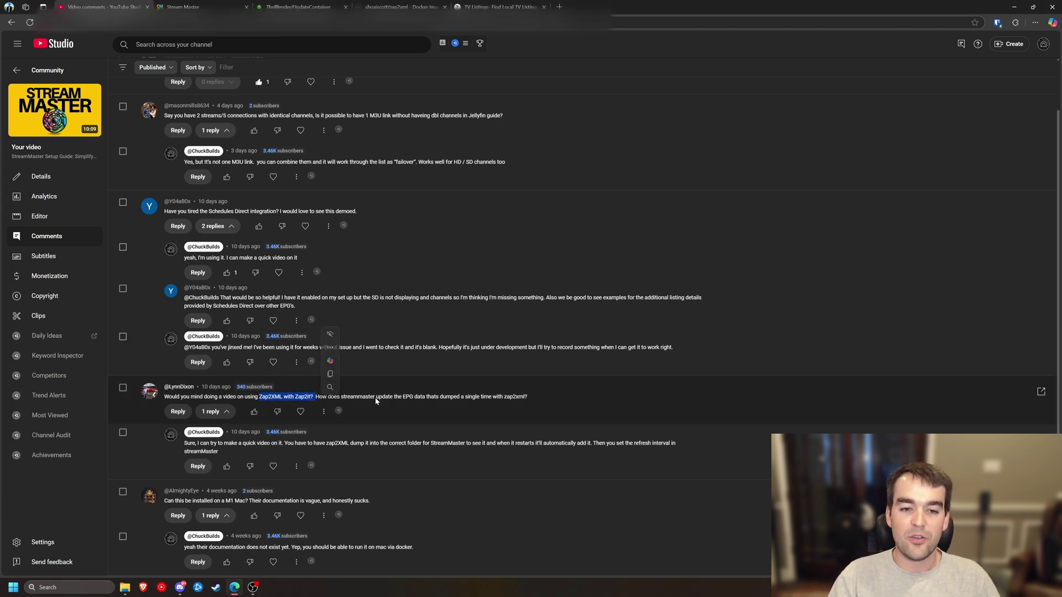
{"action": "key", "text": "ctrl+c"}
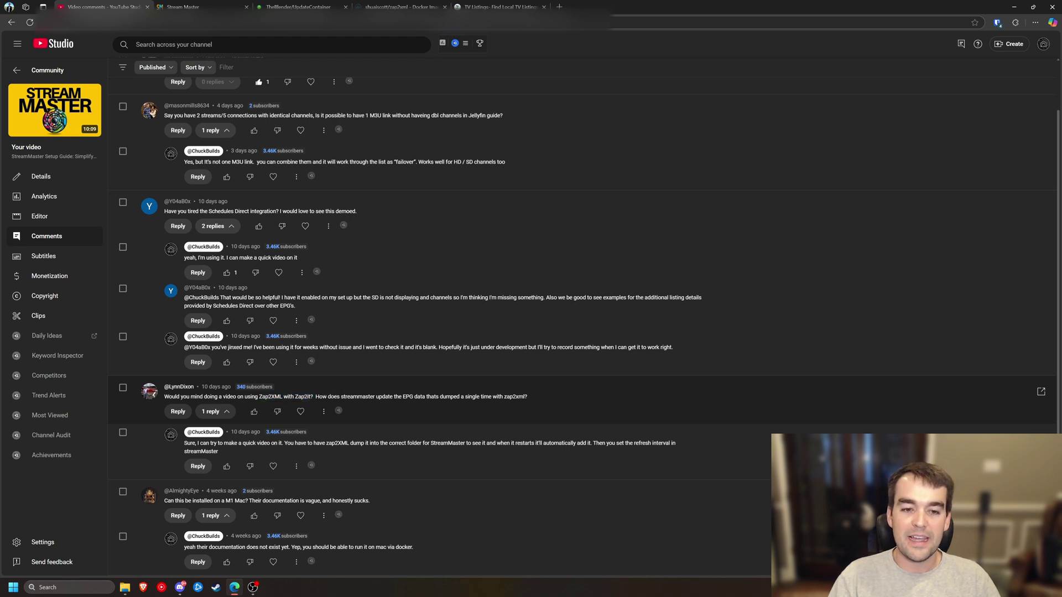
{"action": "left_click_drag", "start_coordinate": [402, 397], "coordinate": [474, 399]}
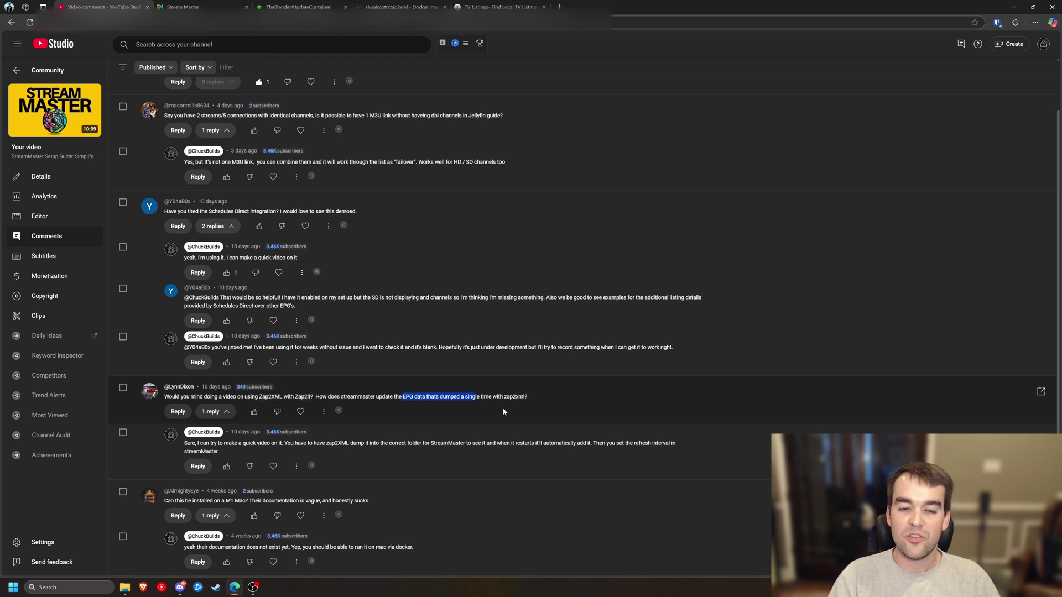
{"action": "left_click", "coordinate": [497, 405]}
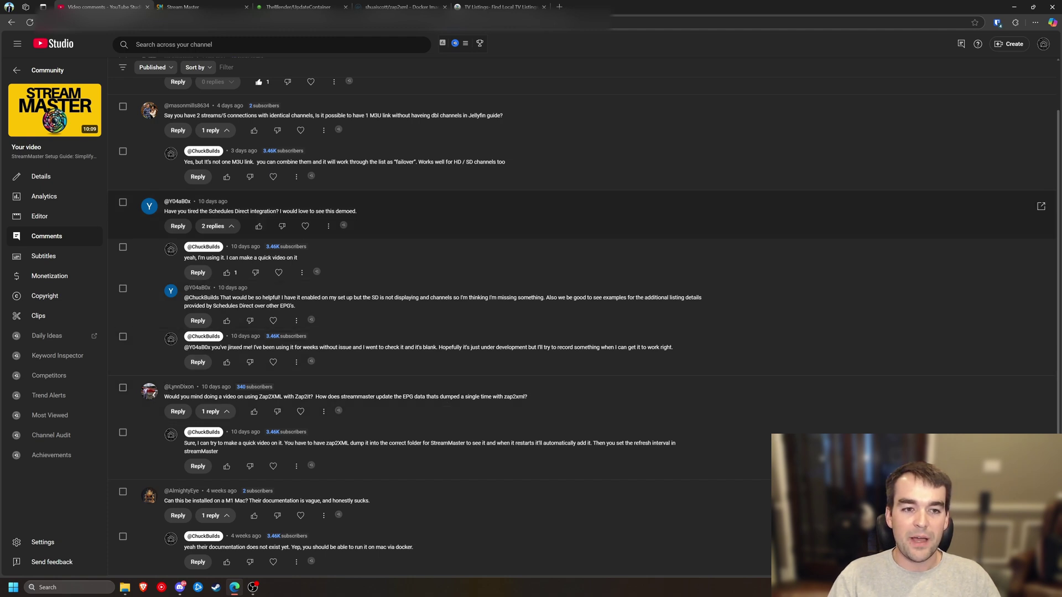
Highlight the Schedules Direct integration, 2 streams and duplicate channels comments.
{"action": "left_click_drag", "start_coordinate": [209, 212], "coordinate": [281, 212]}
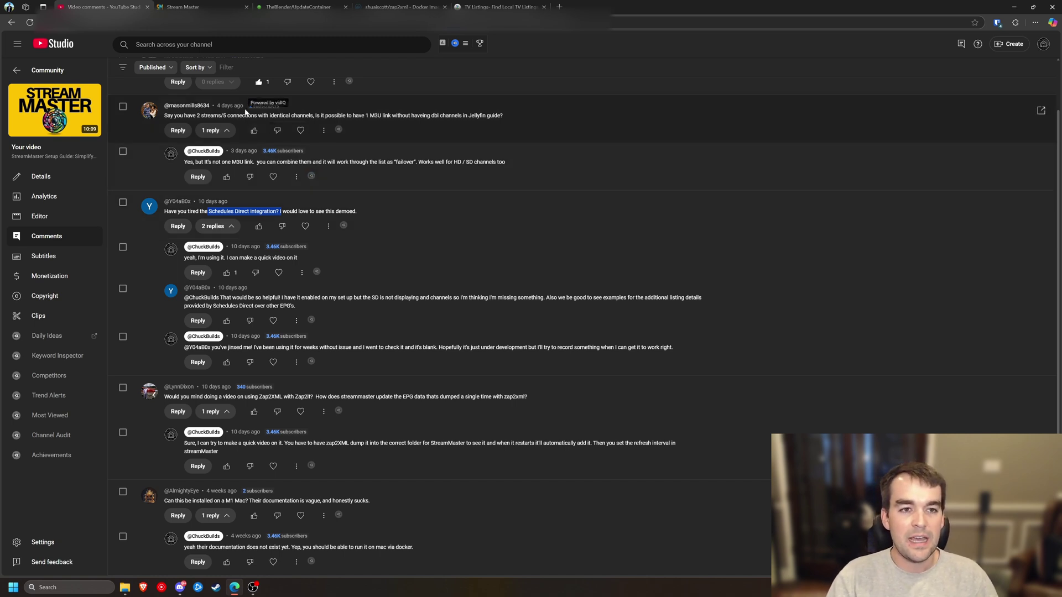
{"action": "left_click_drag", "start_coordinate": [197, 116], "coordinate": [256, 116]}
{"action": "left_click", "coordinate": [272, 121]}
{"action": "left_click_drag", "start_coordinate": [164, 116], "coordinate": [486, 115]}
{"action": "left_click", "coordinate": [313, 116]}
{"action": "left_click", "coordinate": [512, 136]}
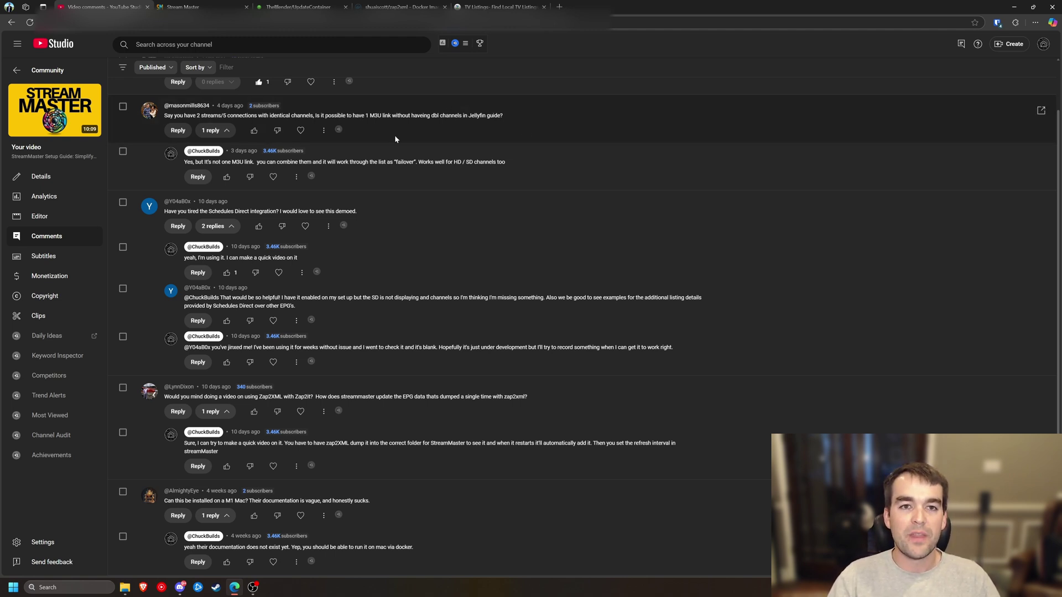
Glance at the shuaiscott/zap2xml Docker Hub page, then bring up Unraid's zap2xml2 Update Container settings.
{"action": "left_click", "coordinate": [397, 7]}
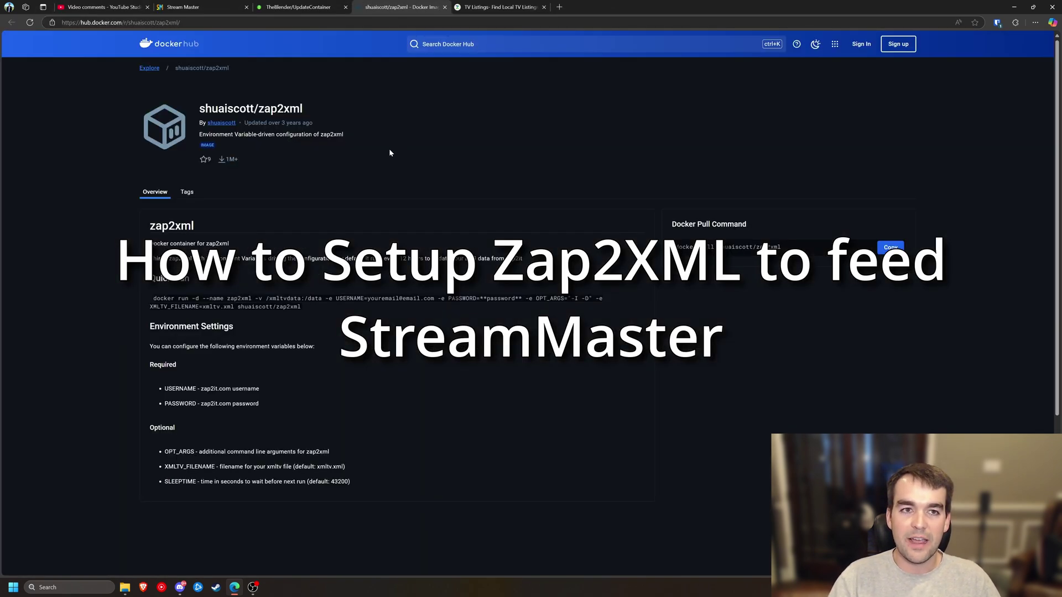
{"action": "left_click", "coordinate": [302, 11]}
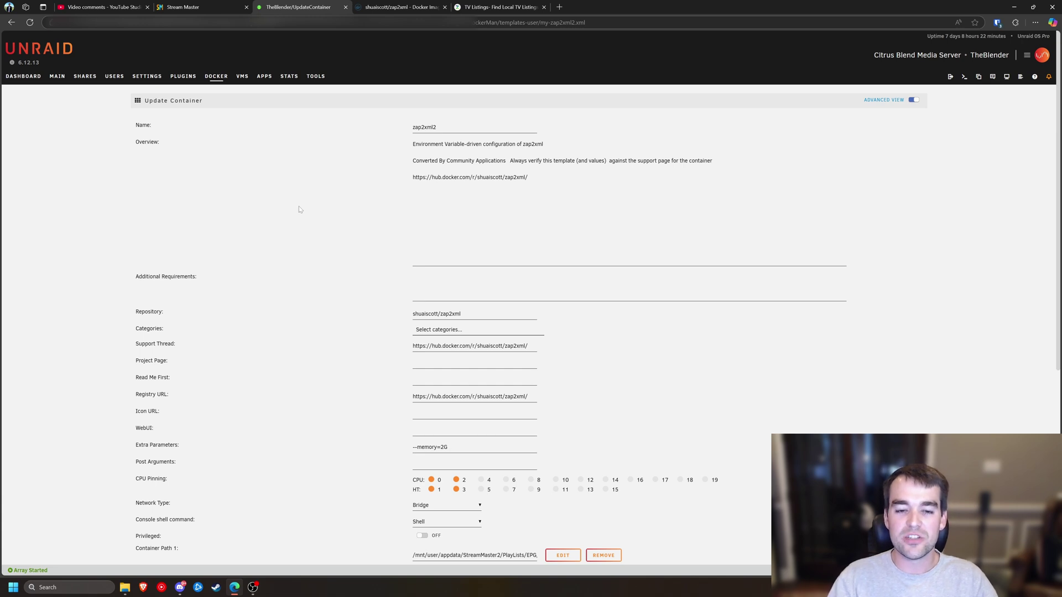
Review the zap2xml2 Container Path 1, whose host folder points into StreamMaster2, then return to Stream Master.
{"action": "scroll", "coordinate": [561, 397], "scroll_direction": "down", "scroll_amount": 1}
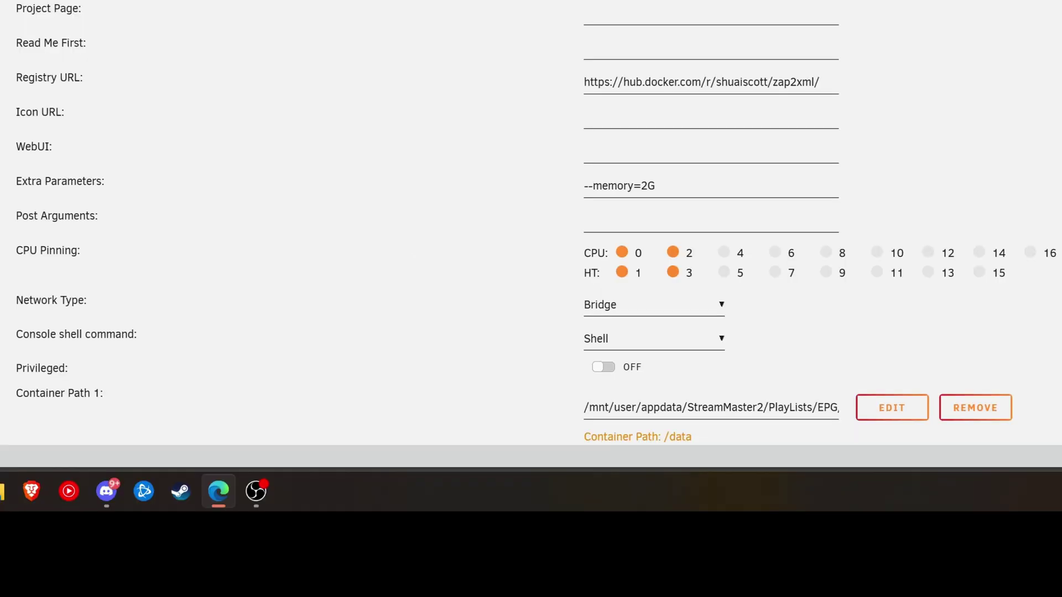
{"action": "left_click_drag", "start_coordinate": [414, 546], "coordinate": [511, 547]}
{"action": "left_click", "coordinate": [786, 407]}
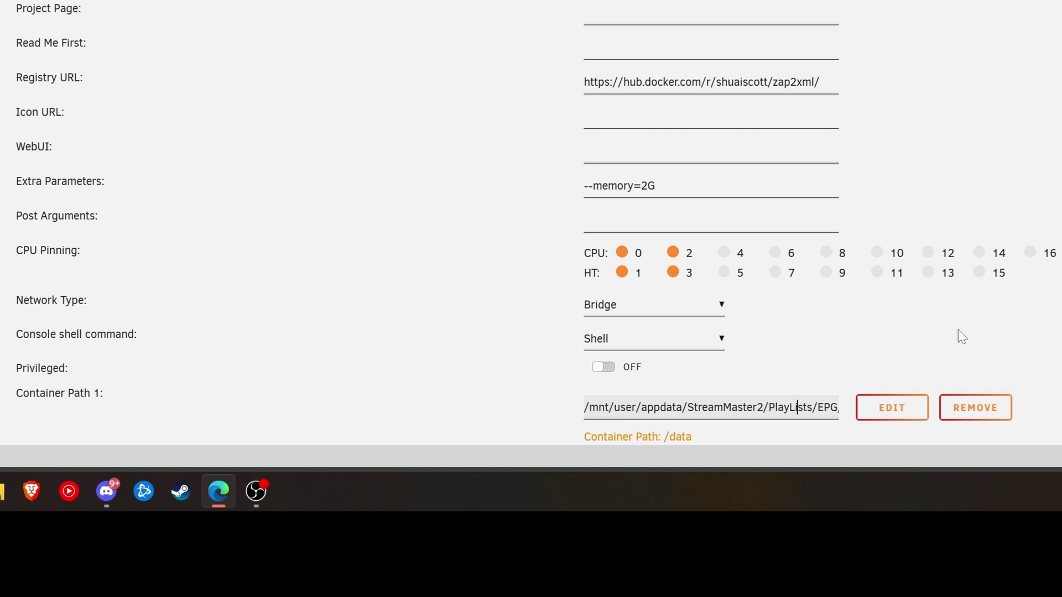
{"action": "left_click_drag", "start_coordinate": [687, 408], "coordinate": [764, 408]}
{"action": "left_click", "coordinate": [795, 408]}
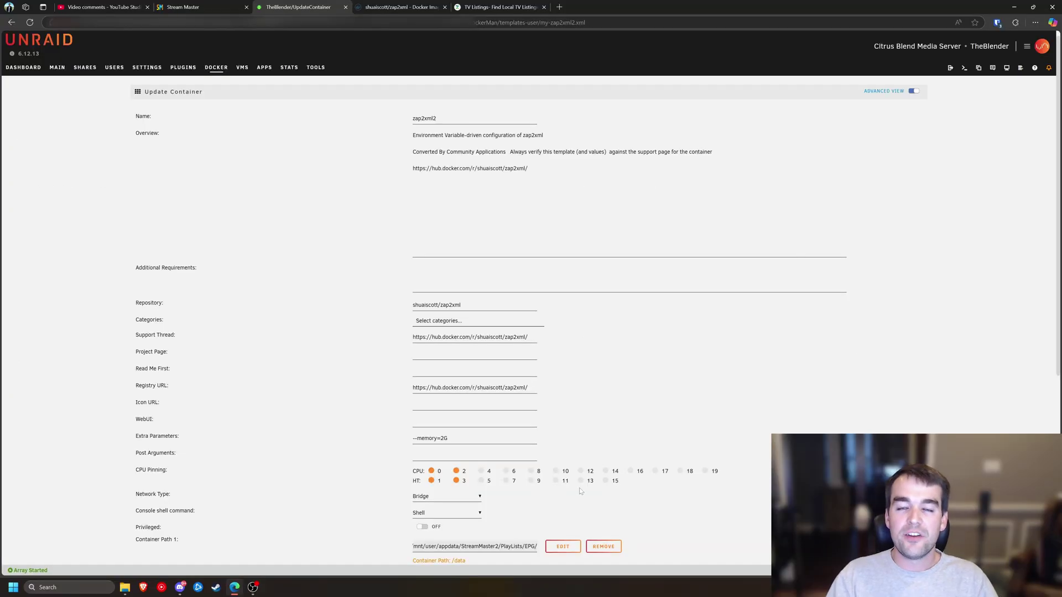
{"action": "scroll", "coordinate": [929, 295], "scroll_direction": "down", "scroll_amount": 5}
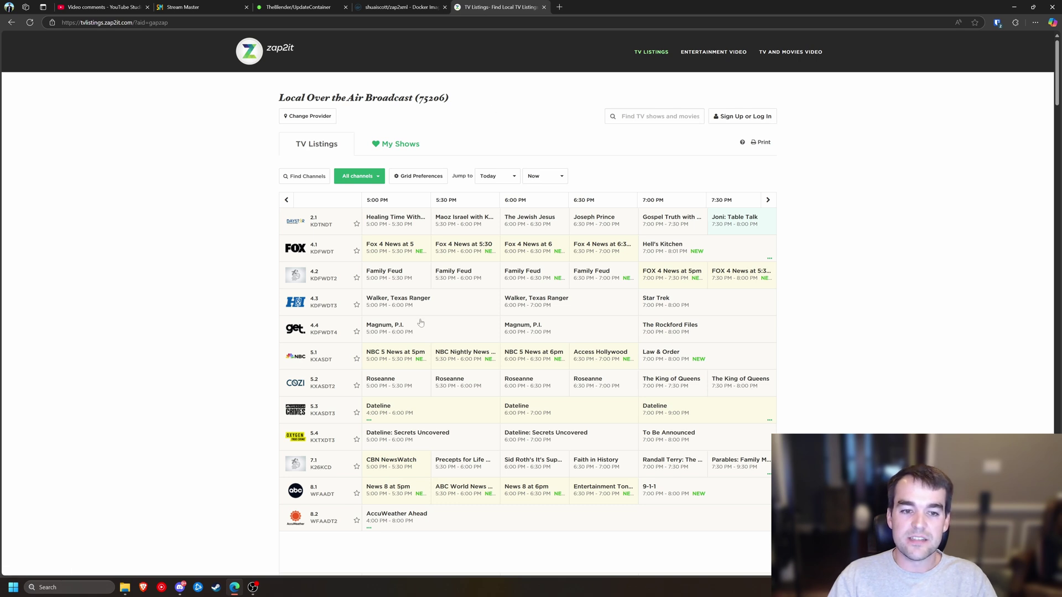
{"action": "scroll", "coordinate": [199, 324], "scroll_direction": "down", "scroll_amount": 1}
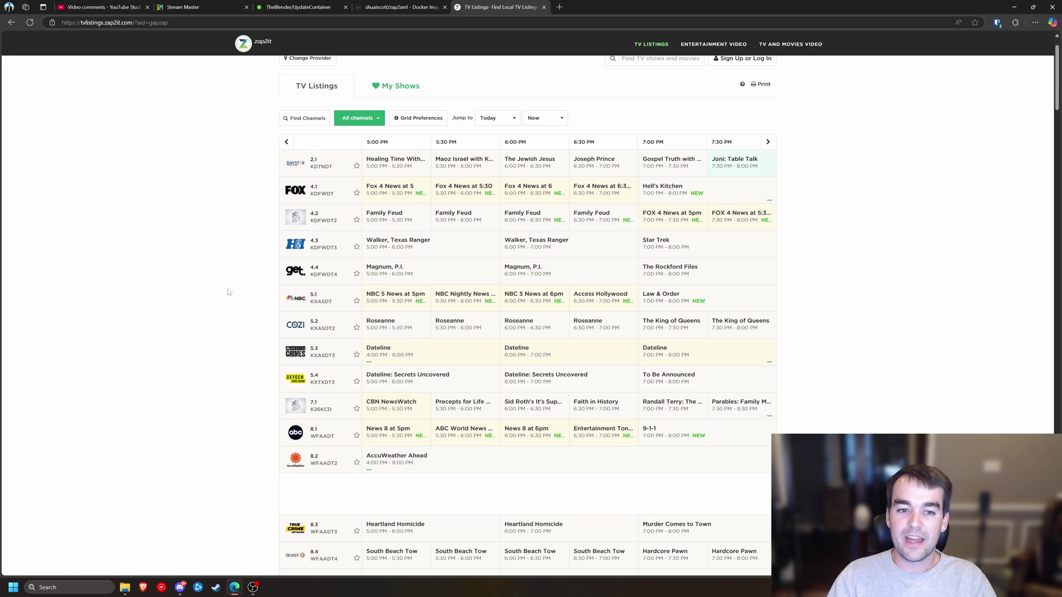
{"action": "key", "text": "ctrl+2"}
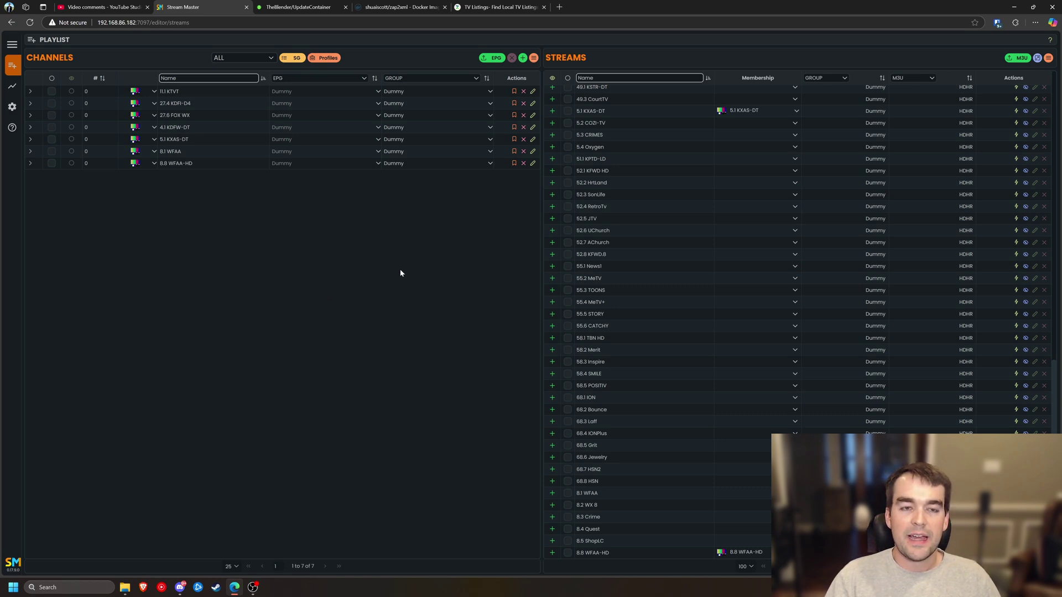
Inspect the 1.1 KTVT channel's name, filter and EPG choices, finding only Dummy EPG offered.
{"action": "left_click", "coordinate": [172, 91]}
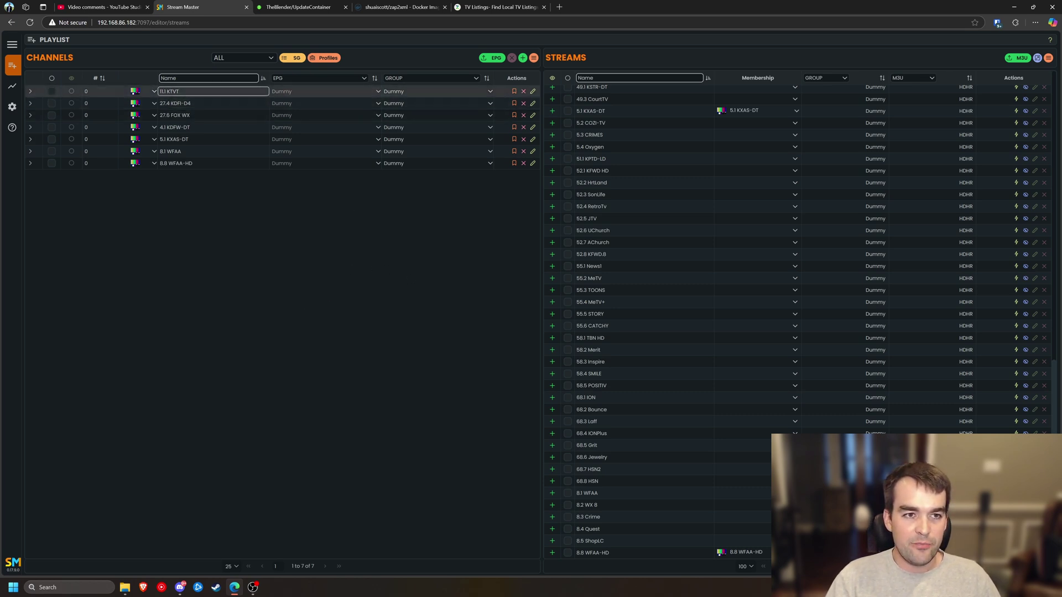
{"action": "key", "text": "Escape"}
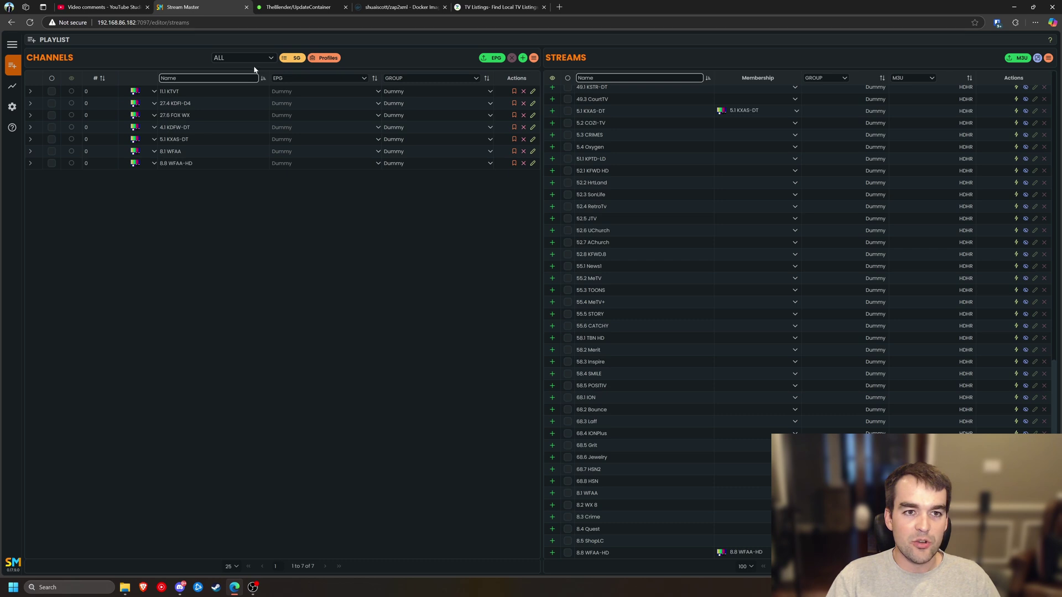
{"action": "left_click", "coordinate": [267, 59]}
{"action": "left_click", "coordinate": [267, 57]}
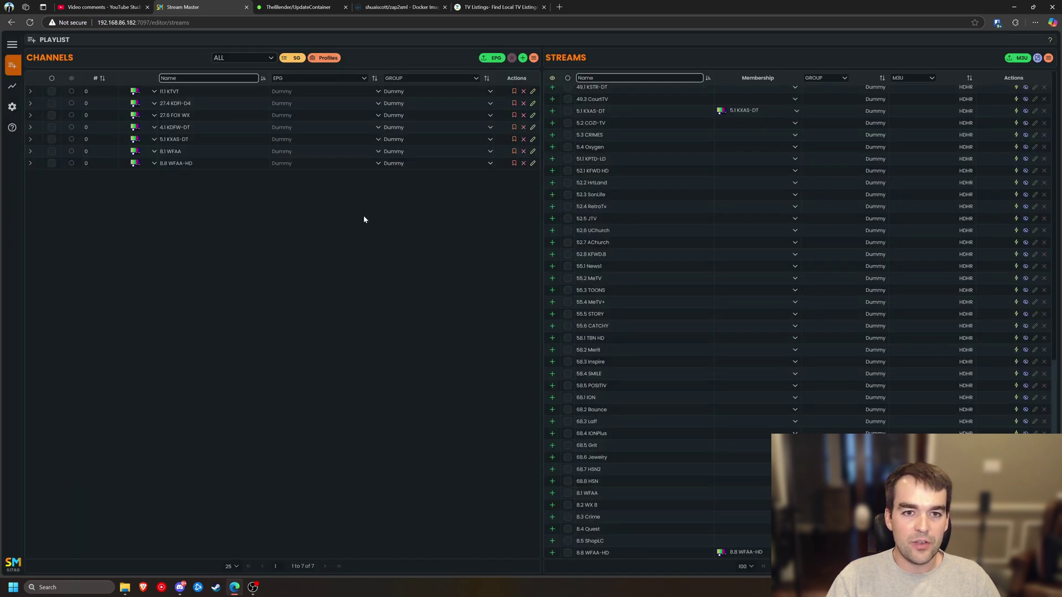
{"action": "left_click", "coordinate": [331, 96]}
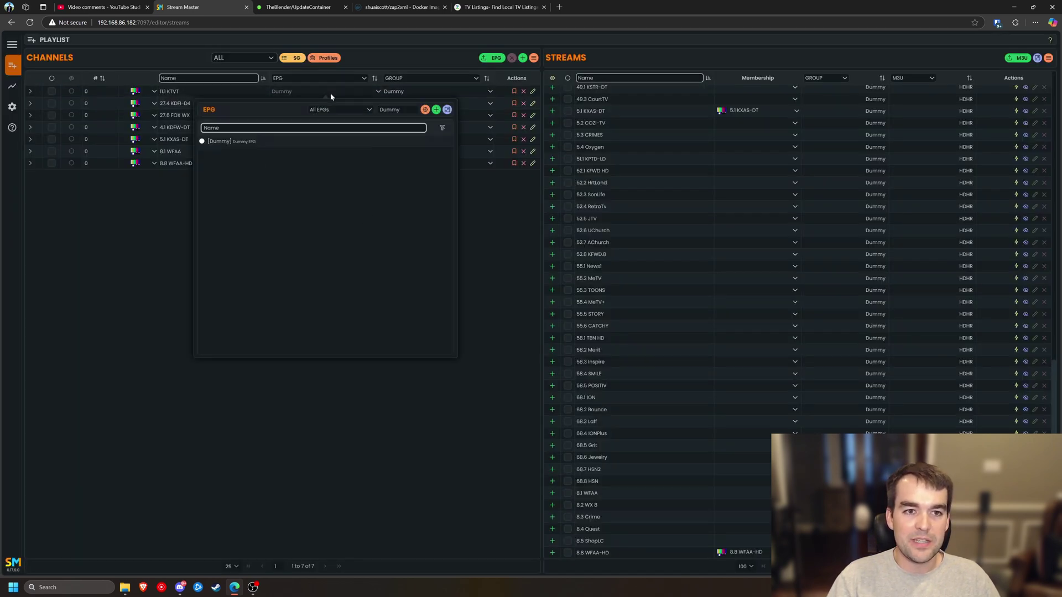
{"action": "key", "text": "Escape"}
{"action": "left_click", "coordinate": [498, 7]}
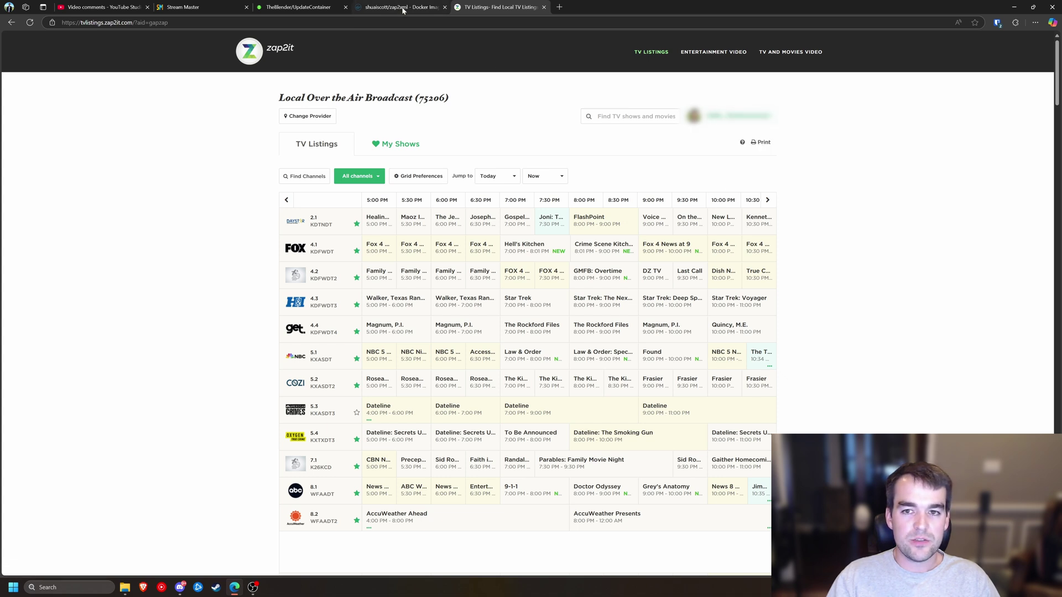
{"action": "left_click", "coordinate": [302, 8]}
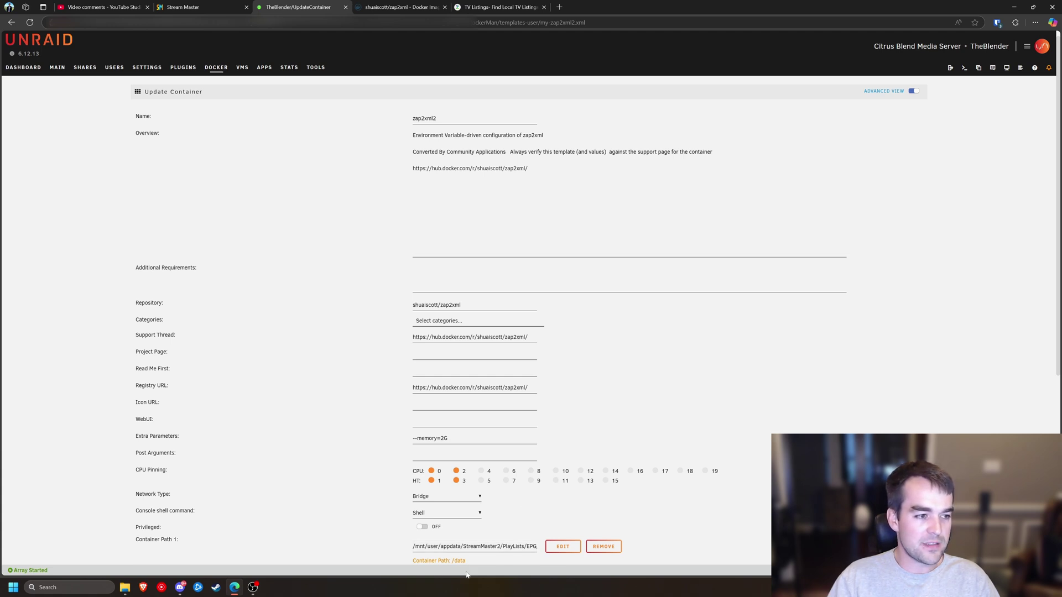
Check the zap2xml2 Container Path 1 value, leaving it unchanged.
{"action": "left_click_drag", "start_coordinate": [419, 546], "coordinate": [546, 548]}
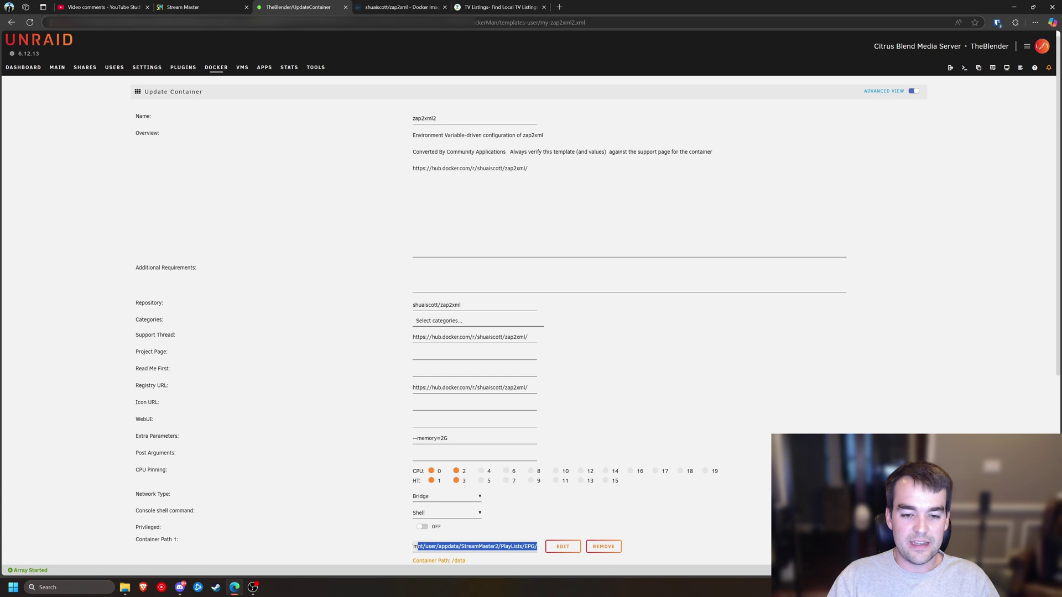
{"action": "left_click", "coordinate": [436, 546]}
{"action": "left_click", "coordinate": [665, 521]}
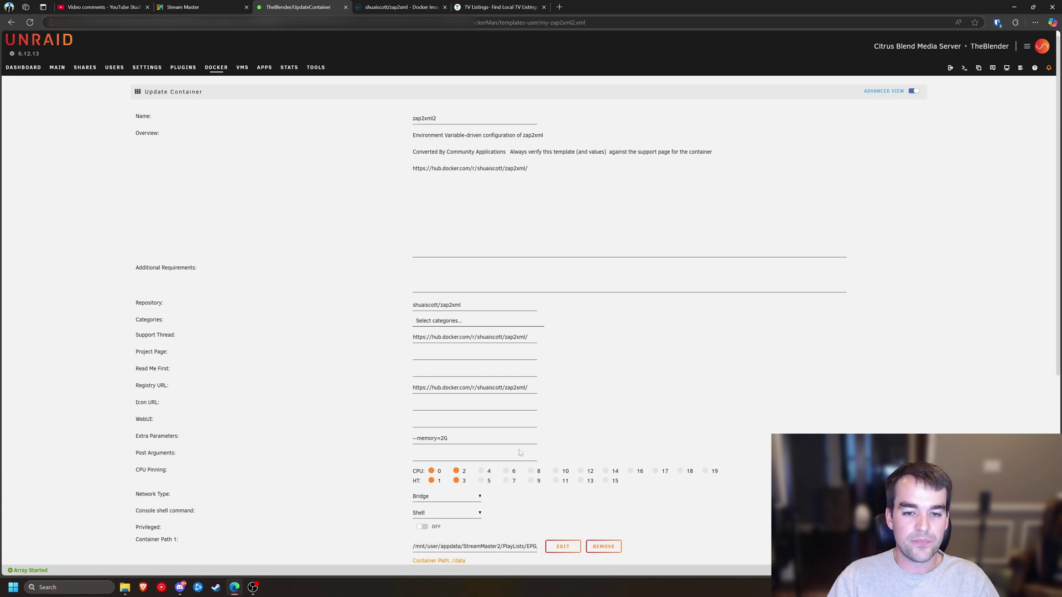
{"action": "left_click", "coordinate": [203, 11]}
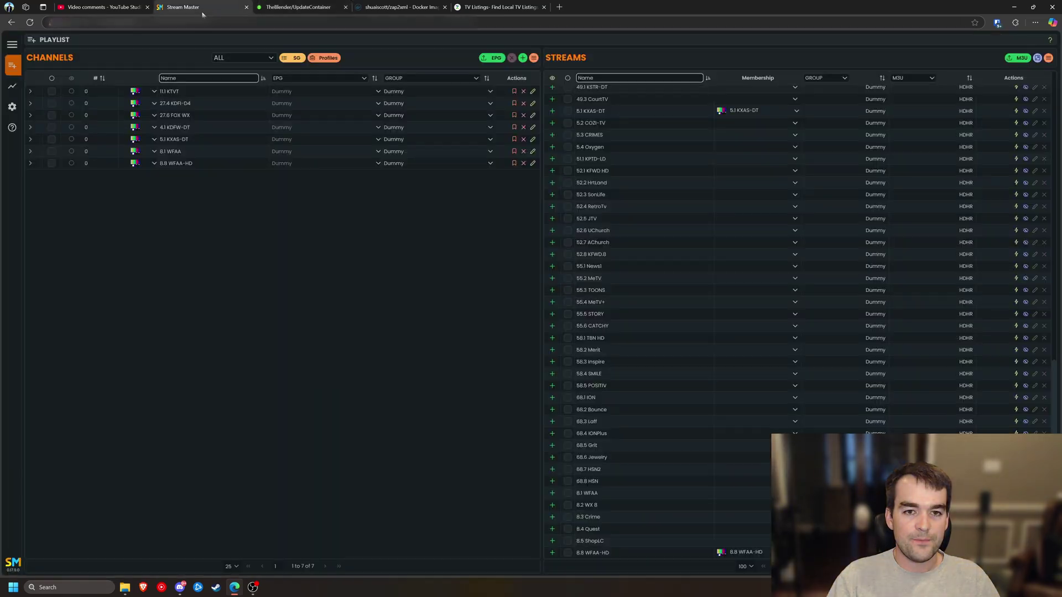
Start the zap2xml2 container and view its logs.
{"action": "left_click", "coordinate": [293, 7]}
{"action": "left_click", "coordinate": [141, 194]}
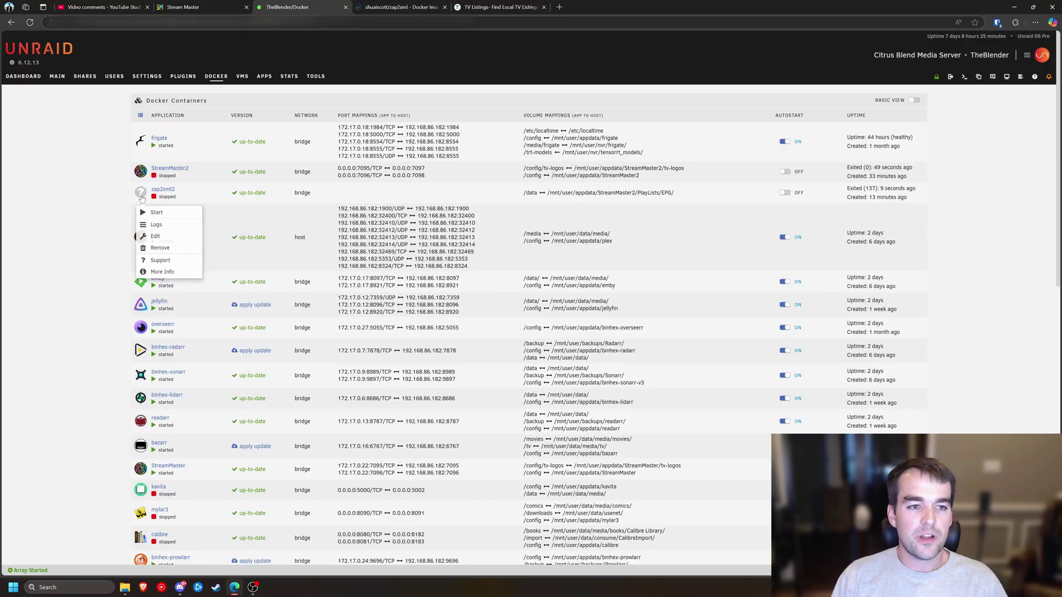
{"action": "left_click", "coordinate": [146, 213]}
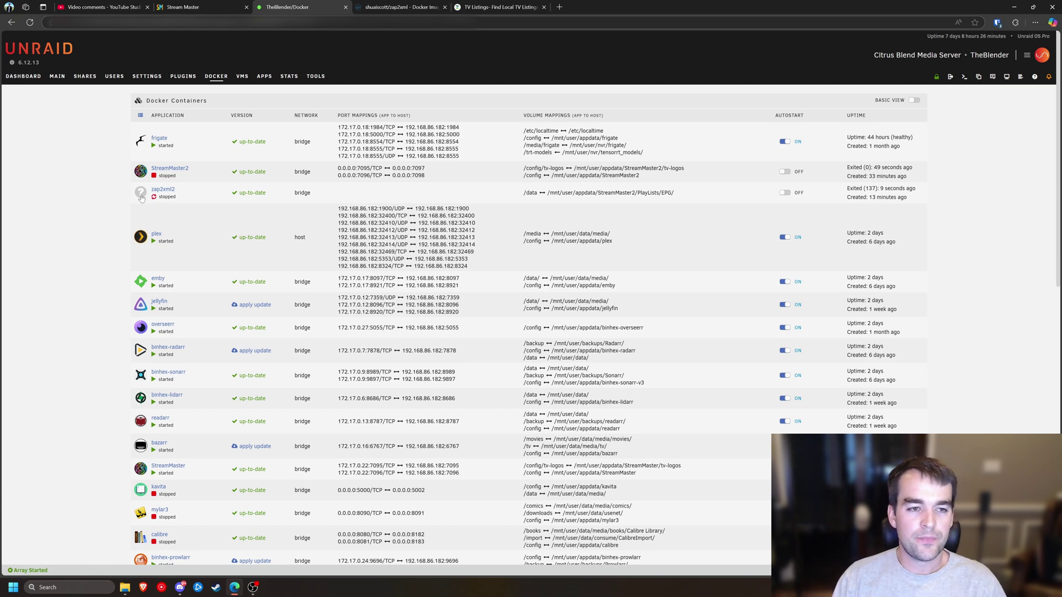
{"action": "left_click", "coordinate": [142, 195]}
{"action": "left_click", "coordinate": [152, 231]}
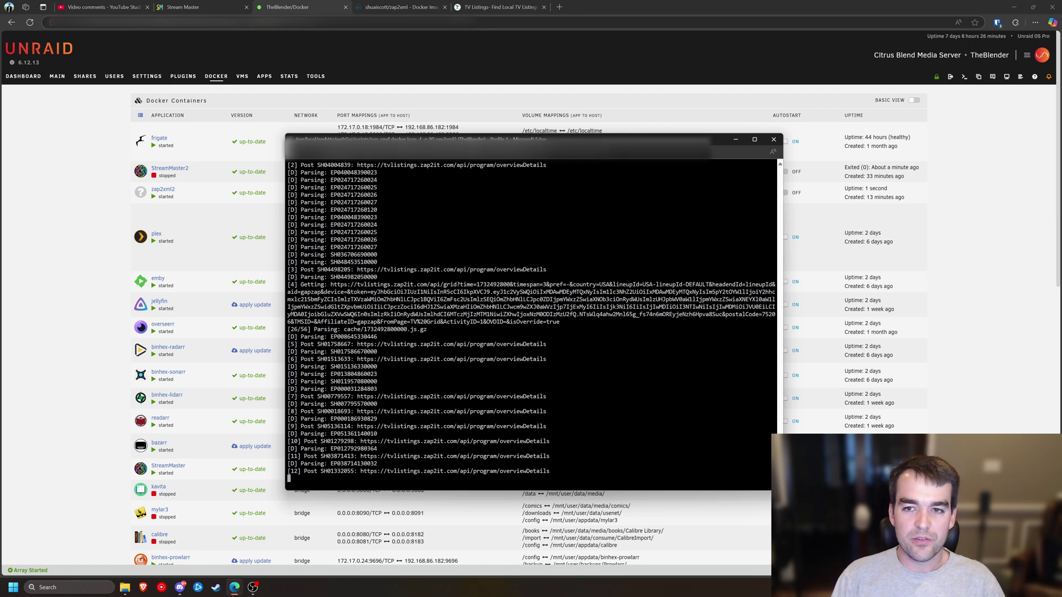
{"action": "left_click", "coordinate": [774, 140]}
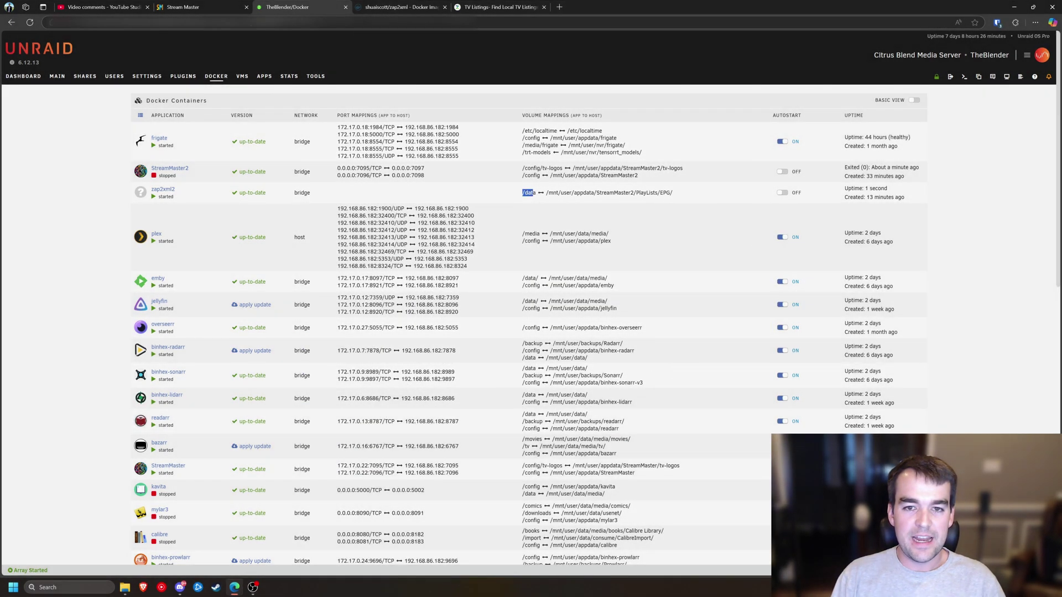
Reopen the zap2xml logs until the run writes xmltv.xml, then close the log window.
{"action": "left_click_drag", "start_coordinate": [522, 192], "coordinate": [546, 193]}
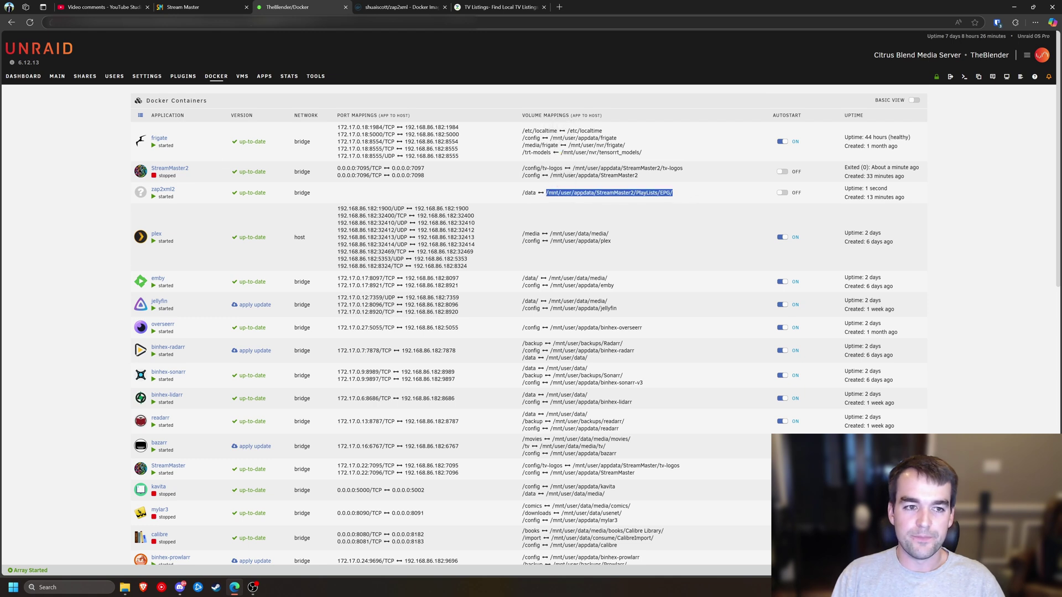
{"action": "left_click", "coordinate": [141, 192]}
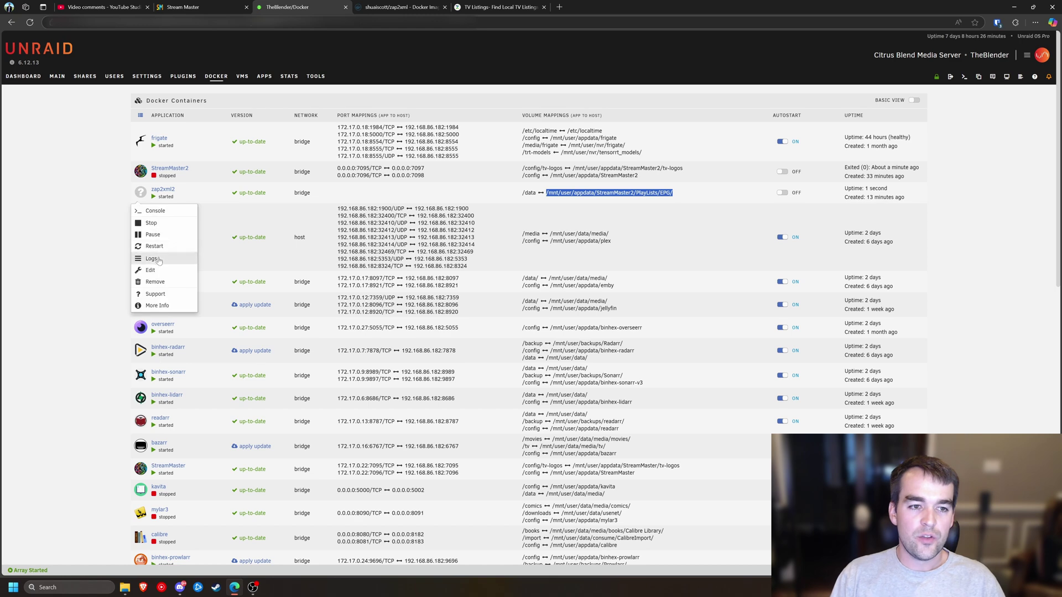
{"action": "left_click", "coordinate": [163, 253]}
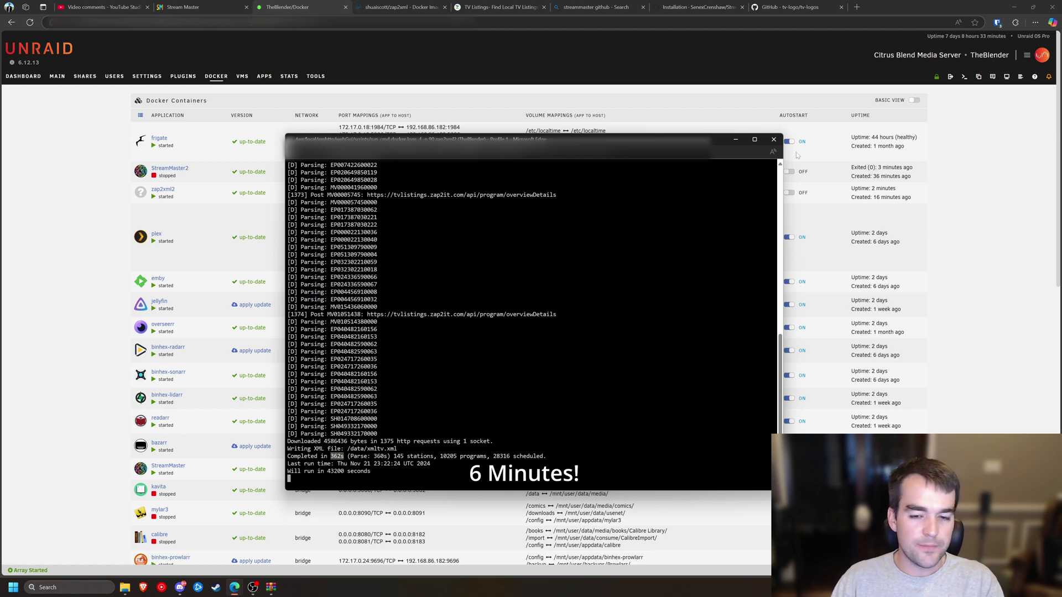
{"action": "left_click", "coordinate": [773, 139]}
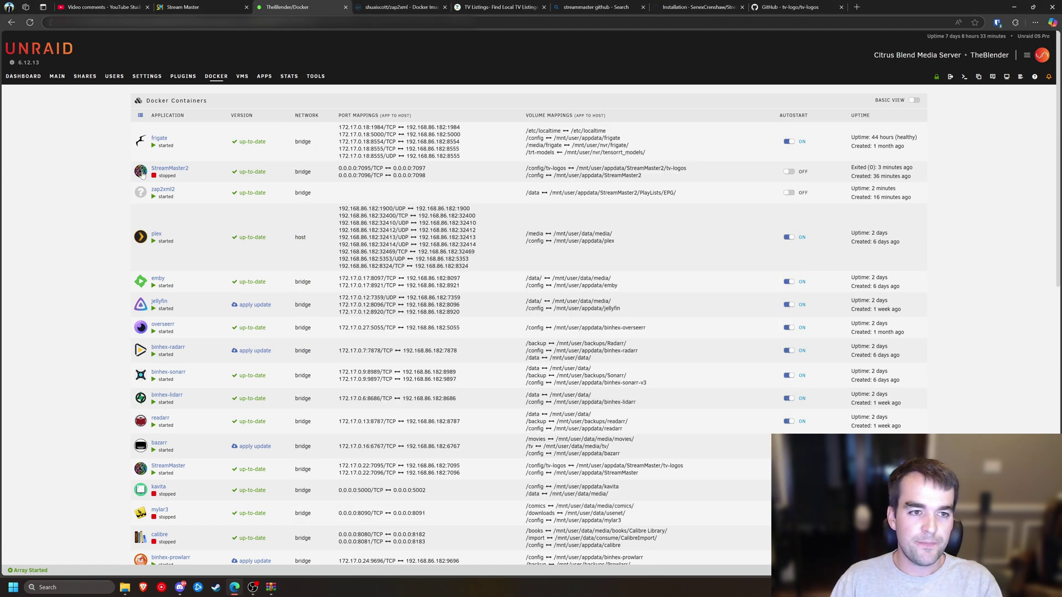
{"action": "left_click", "coordinate": [125, 587]}
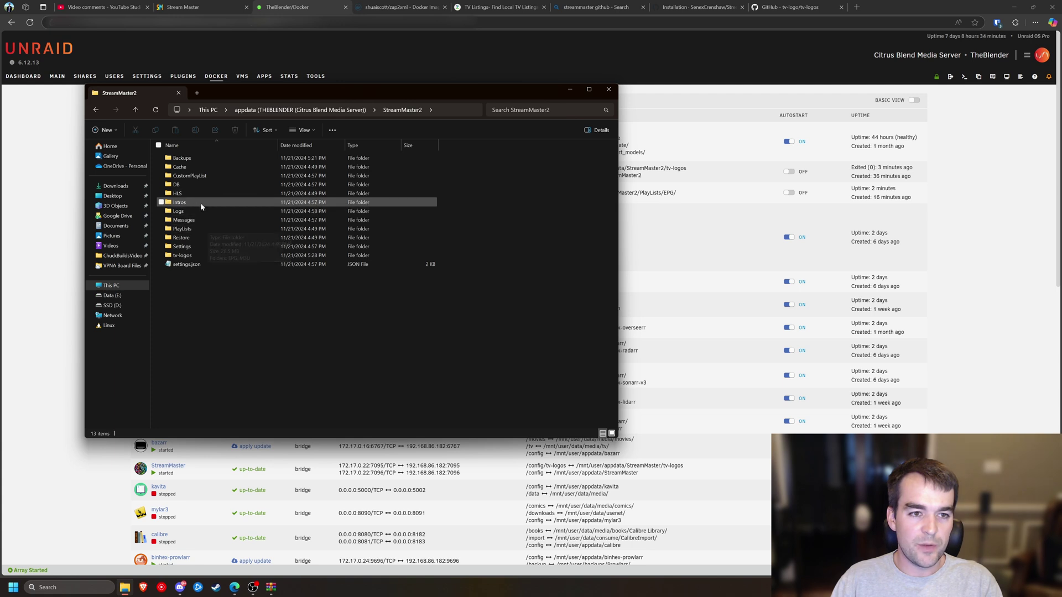
{"action": "double_click", "coordinate": [189, 232]}
{"action": "double_click", "coordinate": [186, 162]}
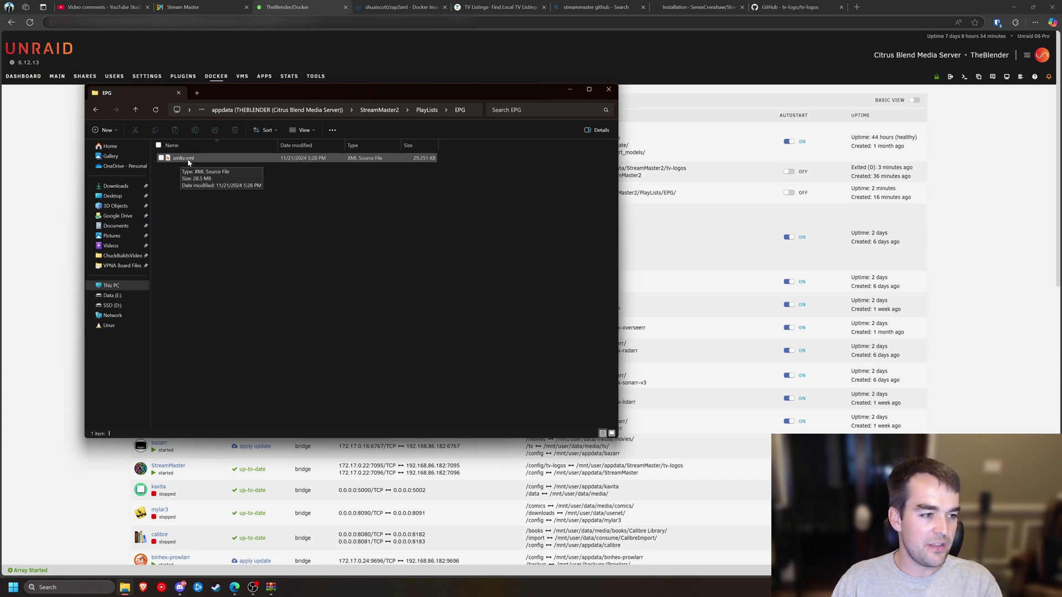
{"action": "key", "text": "alt+Left"}
{"action": "key", "text": "alt+Left"}
Start the StreamMaster2 container from its Docker menu.
{"action": "key", "text": "alt+Tab"}
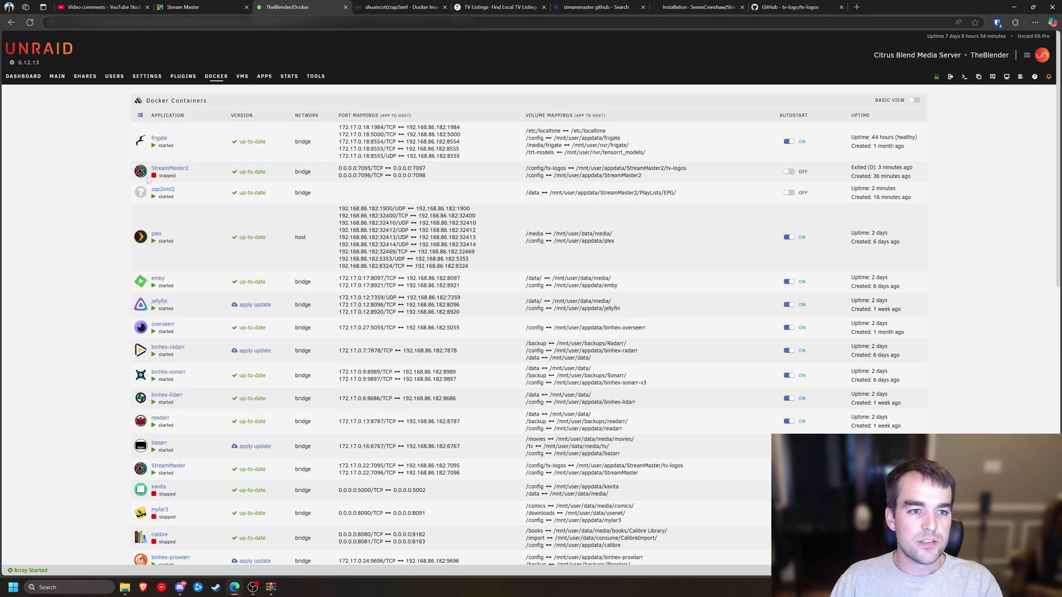
{"action": "left_click", "coordinate": [144, 176]}
{"action": "left_click", "coordinate": [161, 192]}
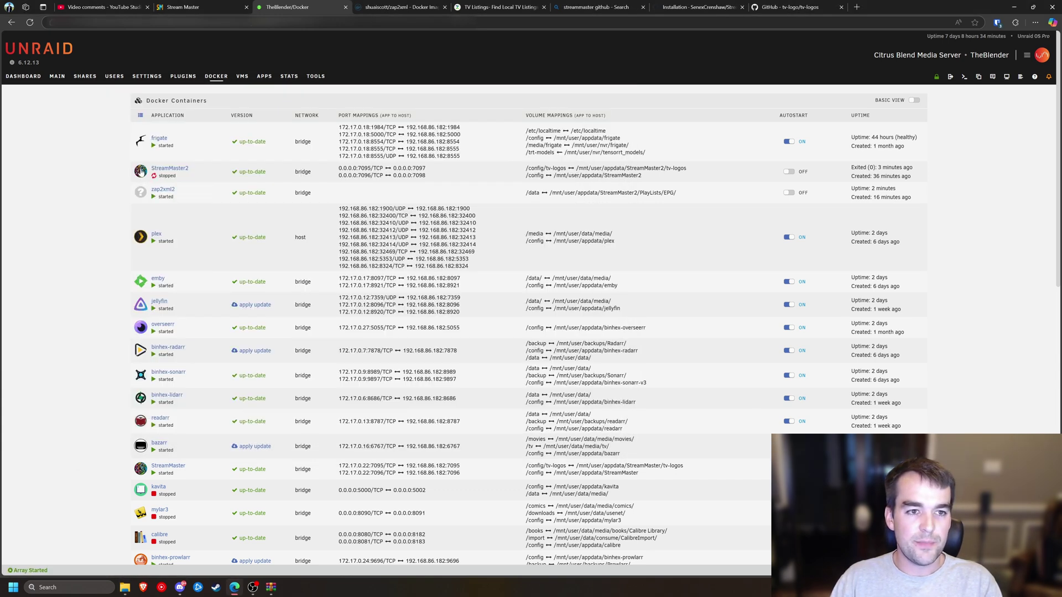
Check Stream Master's EPG source filter, then force-reload the playlist page with Ctrl+F5.
{"action": "key", "text": "ctrl+shift+Tab"}
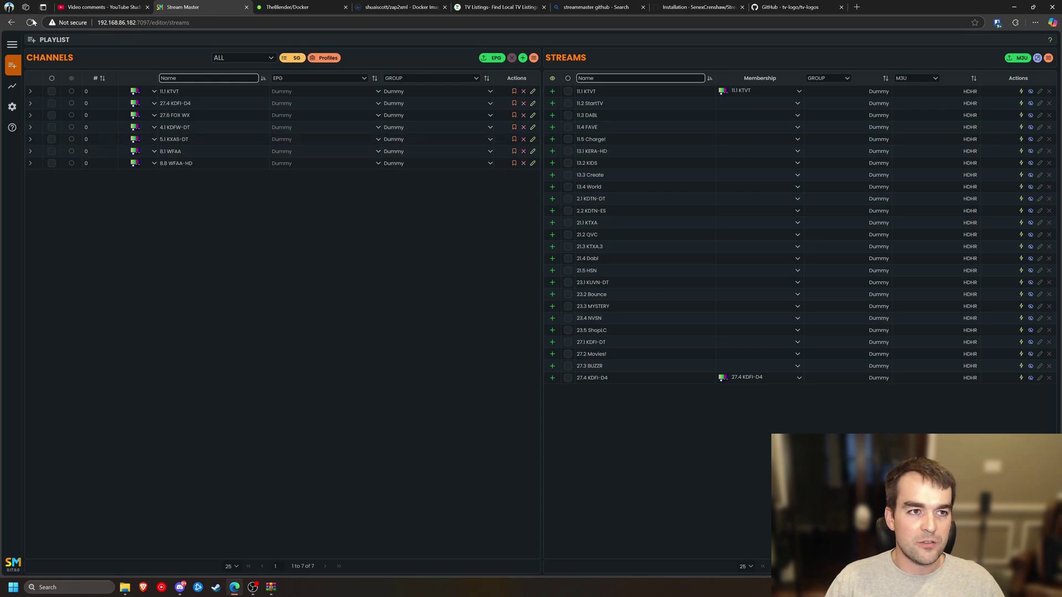
{"action": "left_click", "coordinate": [356, 81]}
{"action": "left_click", "coordinate": [356, 81]}
{"action": "left_click", "coordinate": [353, 82]}
{"action": "left_click", "coordinate": [460, 292]}
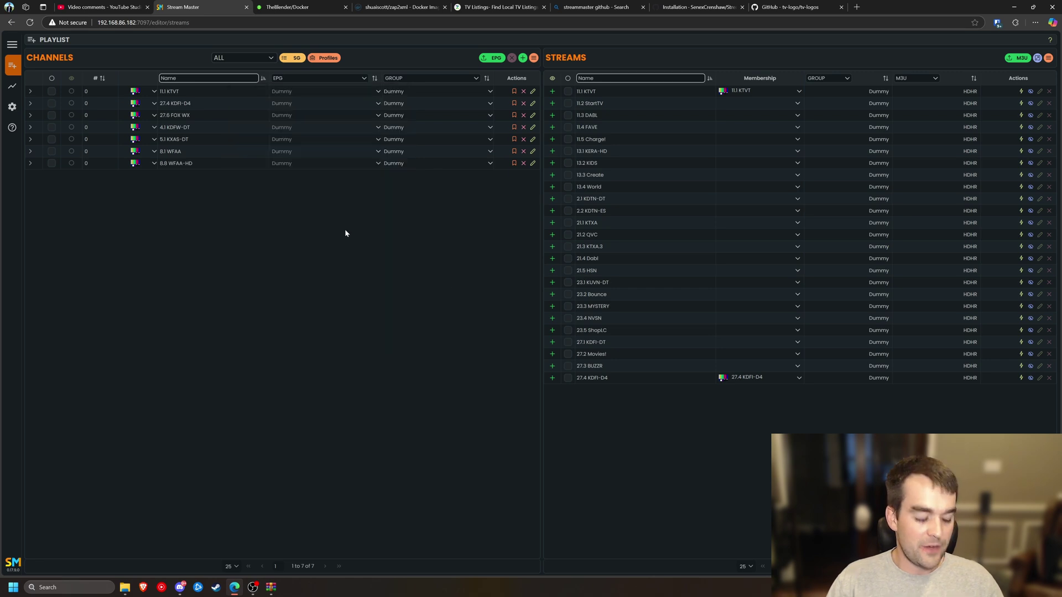
{"action": "key", "text": "ctrl+F5"}
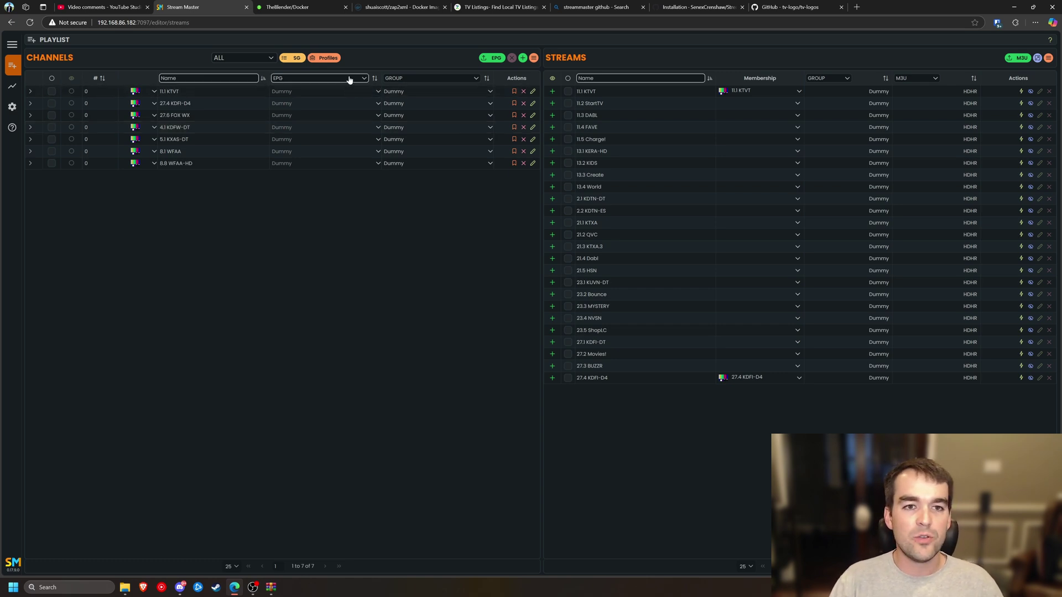
{"action": "left_click", "coordinate": [384, 166]}
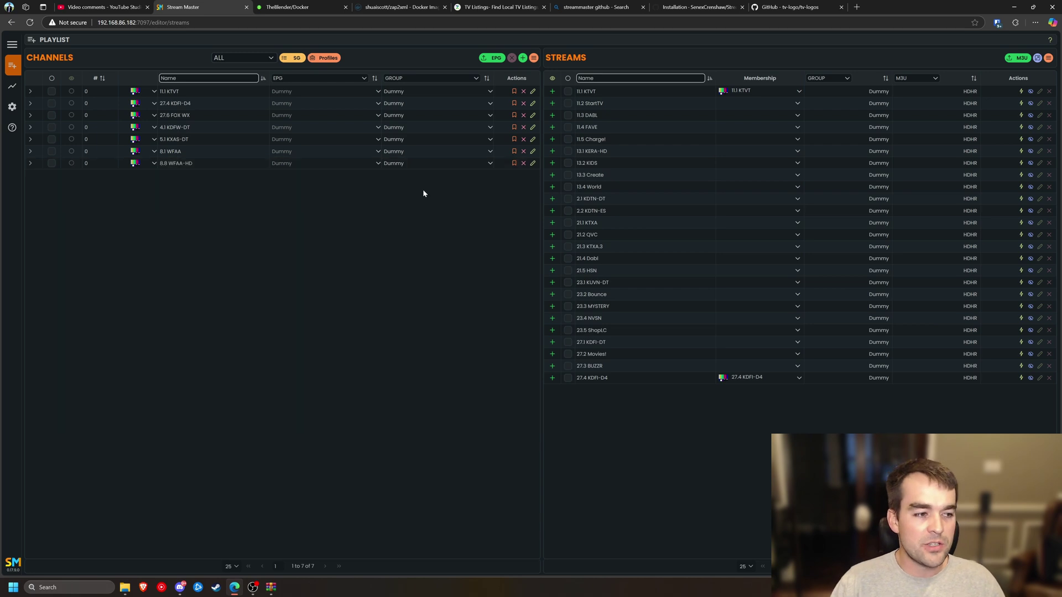
Assign the [11.1 KTVTDT] guide entry to channel 11.1 KTVT.
{"action": "left_click", "coordinate": [333, 76]}
{"action": "left_click", "coordinate": [294, 90]}
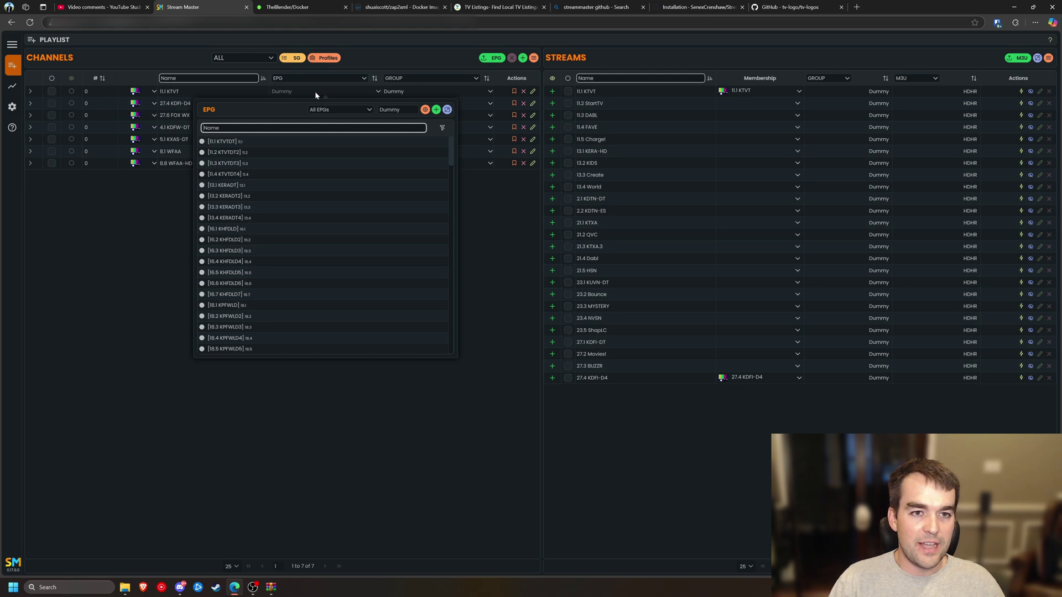
{"action": "left_click", "coordinate": [314, 92]}
{"action": "left_click", "coordinate": [325, 96]}
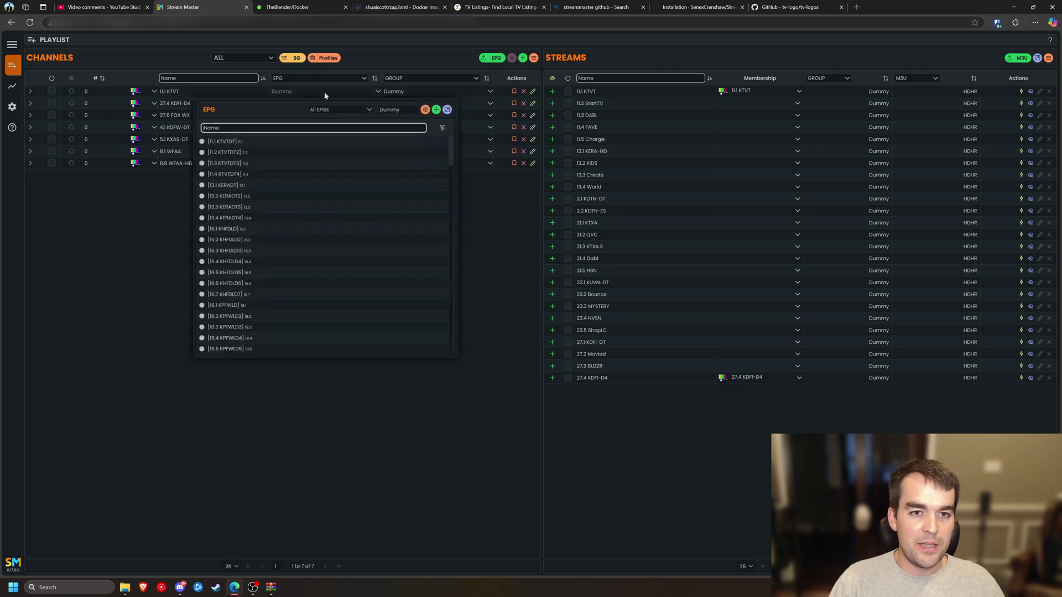
{"action": "left_click", "coordinate": [425, 111]}
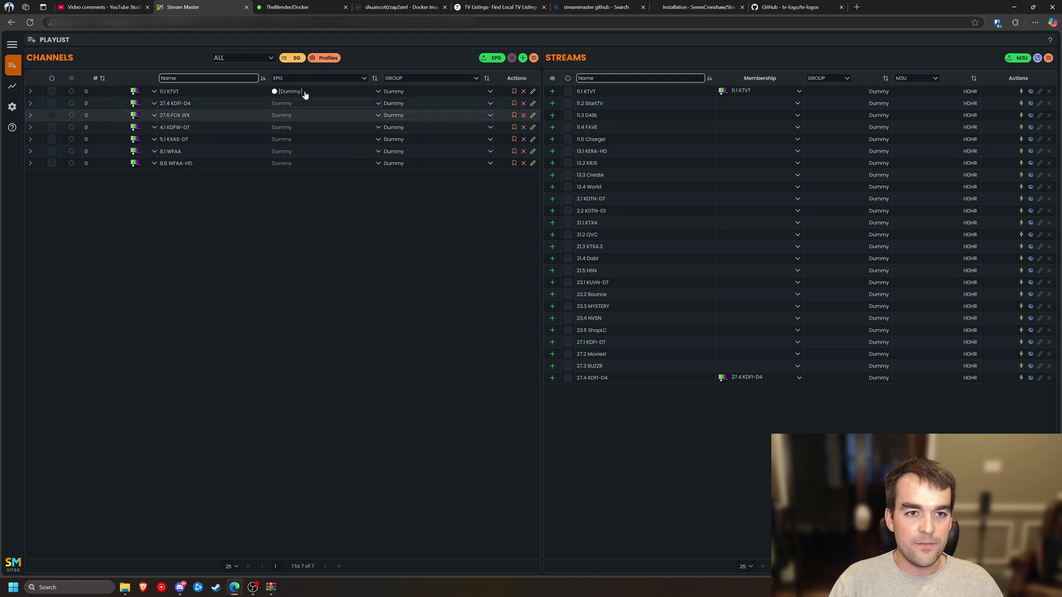
{"action": "left_click", "coordinate": [319, 91]}
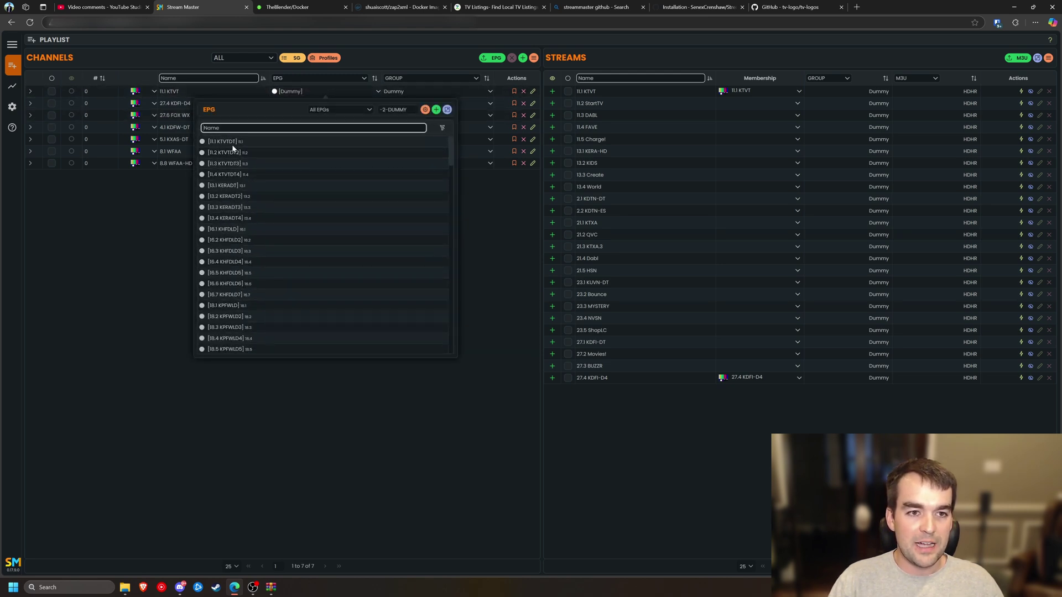
{"action": "left_click", "coordinate": [228, 141]}
Map 27.4 KDFI-D4, 27.6 FOX WX and 4.1 KDFW-DT to [27.4 KDFIDT4], [27.6 KDFIDT6], [4.1 KDFWDT].
{"action": "left_click", "coordinate": [293, 104]}
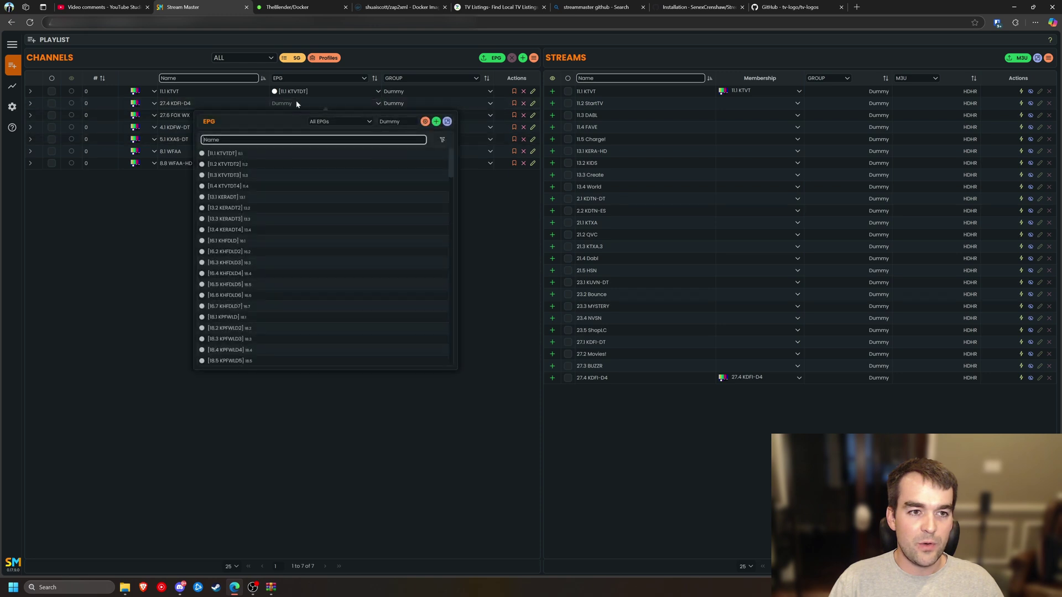
{"action": "scroll", "coordinate": [278, 224], "scroll_direction": "down", "scroll_amount": 10}
{"action": "left_click", "coordinate": [265, 233]}
{"action": "left_click", "coordinate": [293, 115]}
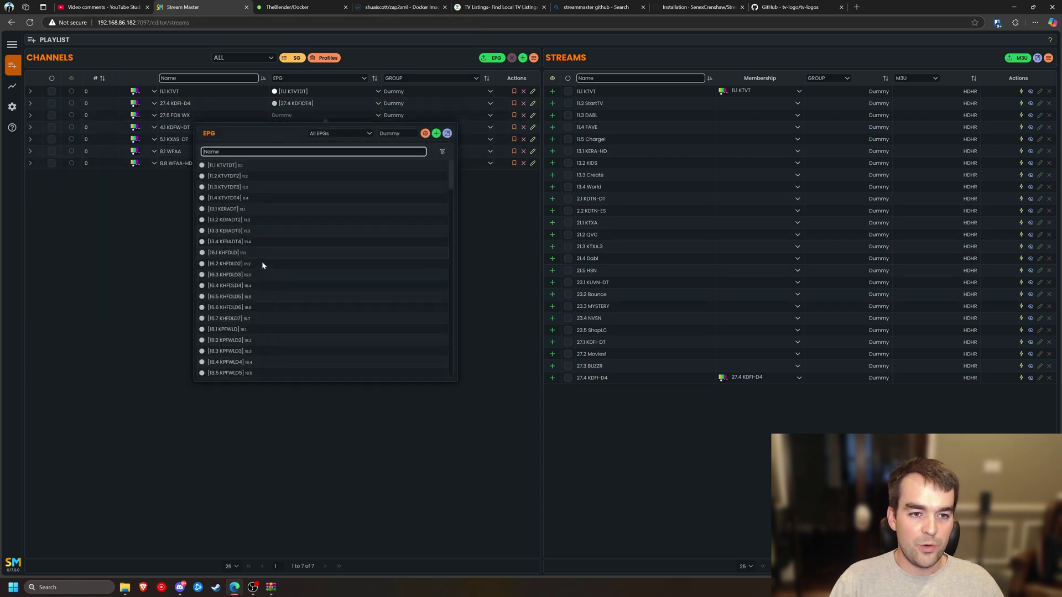
{"action": "scroll", "coordinate": [257, 289], "scroll_direction": "down", "scroll_amount": 5}
{"action": "left_click", "coordinate": [257, 289]}
{"action": "left_click", "coordinate": [285, 127]}
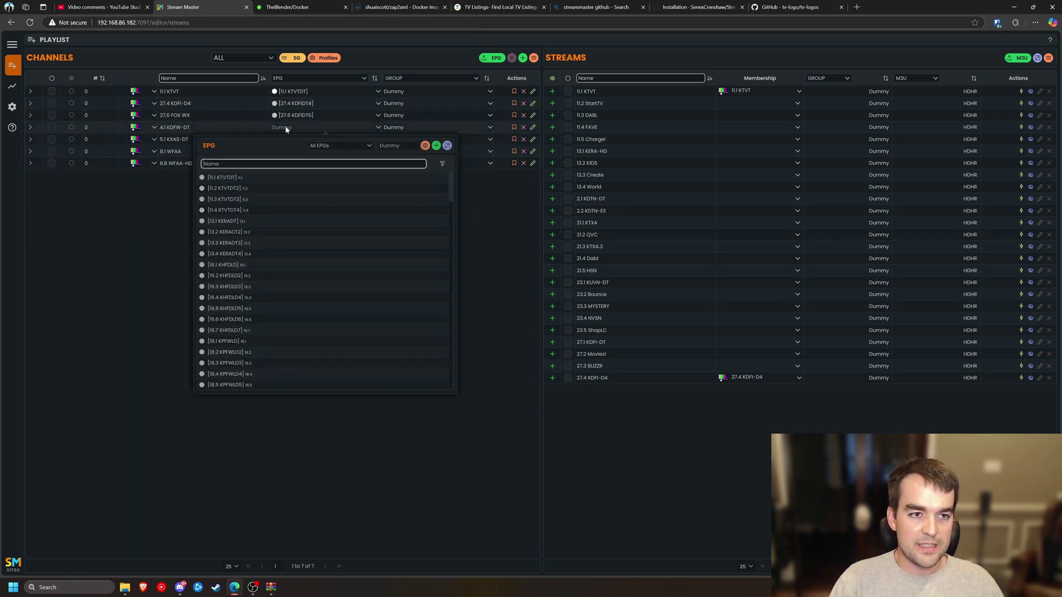
{"action": "scroll", "coordinate": [256, 277], "scroll_direction": "down", "scroll_amount": 8}
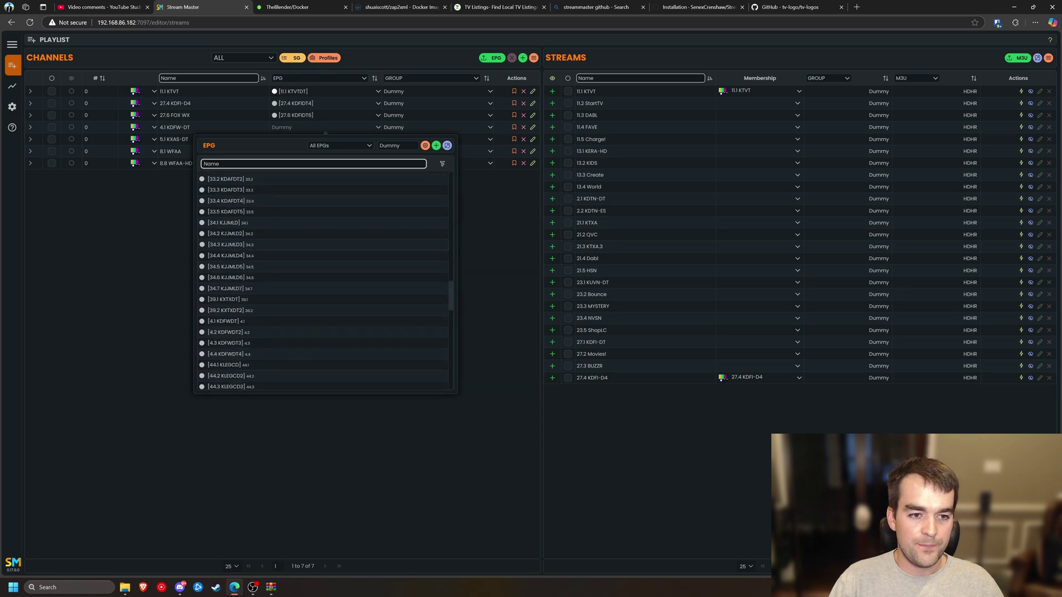
{"action": "left_click", "coordinate": [244, 294]}
Filter the guide list by 8.1 and assign [8.1 WFAADT] to 8.1 WFAA.
{"action": "left_click", "coordinate": [284, 152]}
{"action": "type", "text": "8.1"}
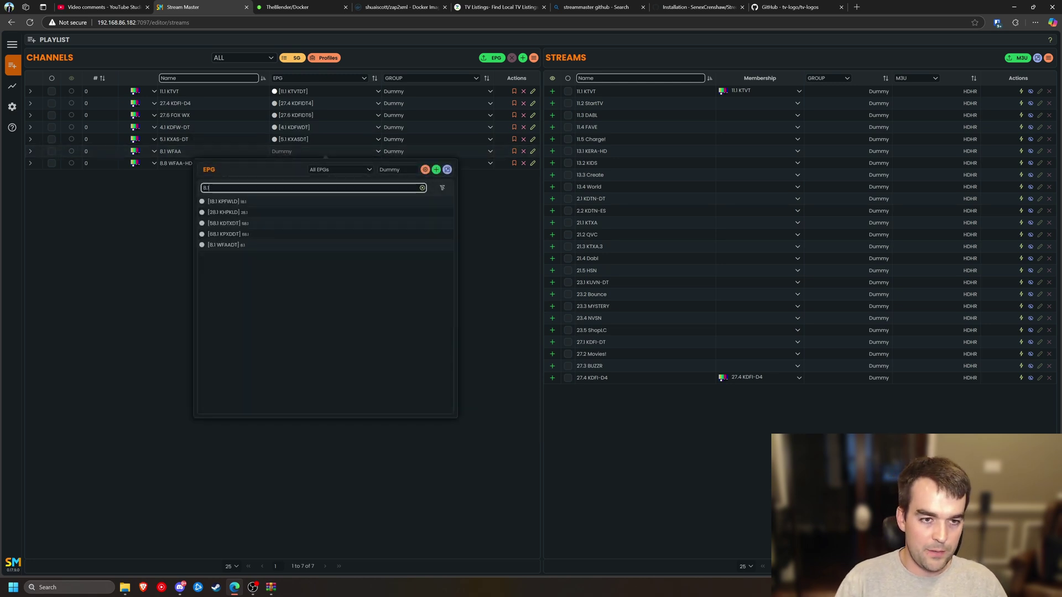
{"action": "left_click", "coordinate": [244, 245]}
{"action": "left_click", "coordinate": [310, 165]}
Filter by 8.8 and assign [8.8 KFAADT8] to 8.8 WFAA-HD, then glance at the stream groups.
{"action": "type", "text": "8.8"}
{"action": "left_click", "coordinate": [248, 213]}
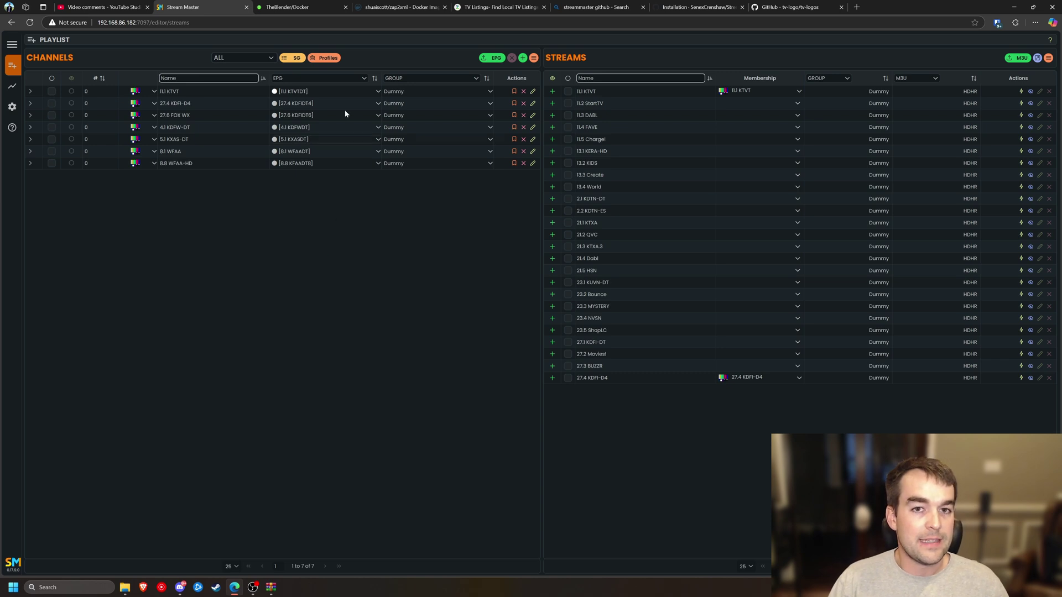
{"action": "left_click", "coordinate": [298, 58]}
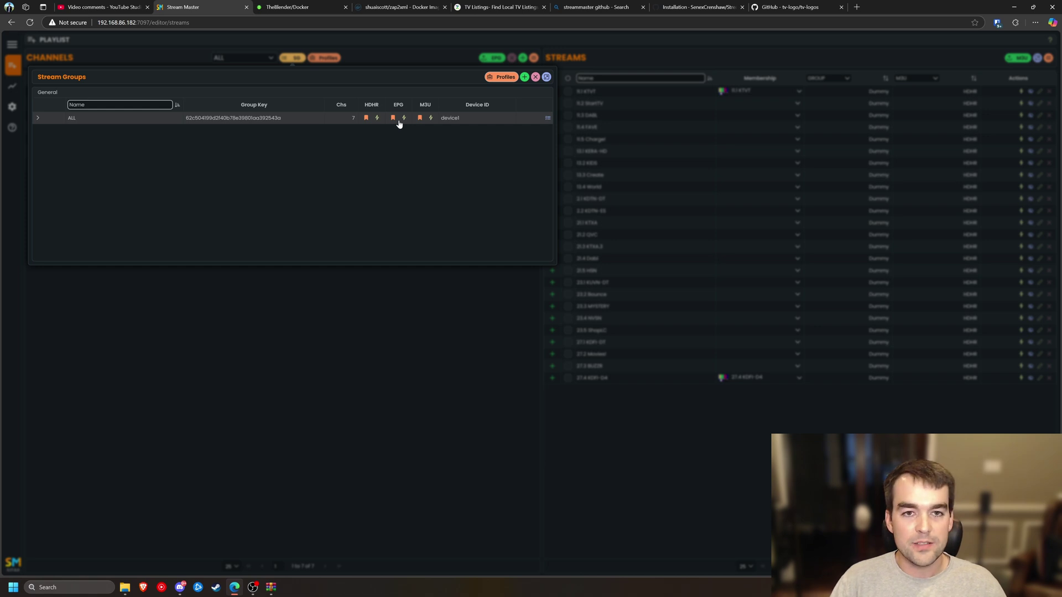
{"action": "key", "text": "Escape"}
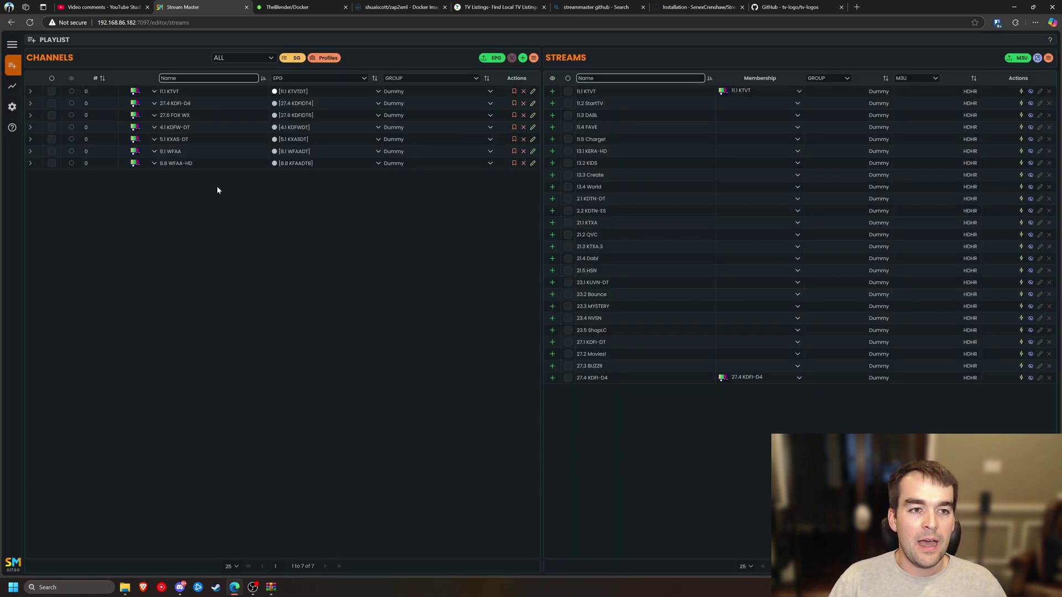
Check Stream Master's EPG source filter and the list of EPG files.
{"action": "left_click", "coordinate": [498, 6]}
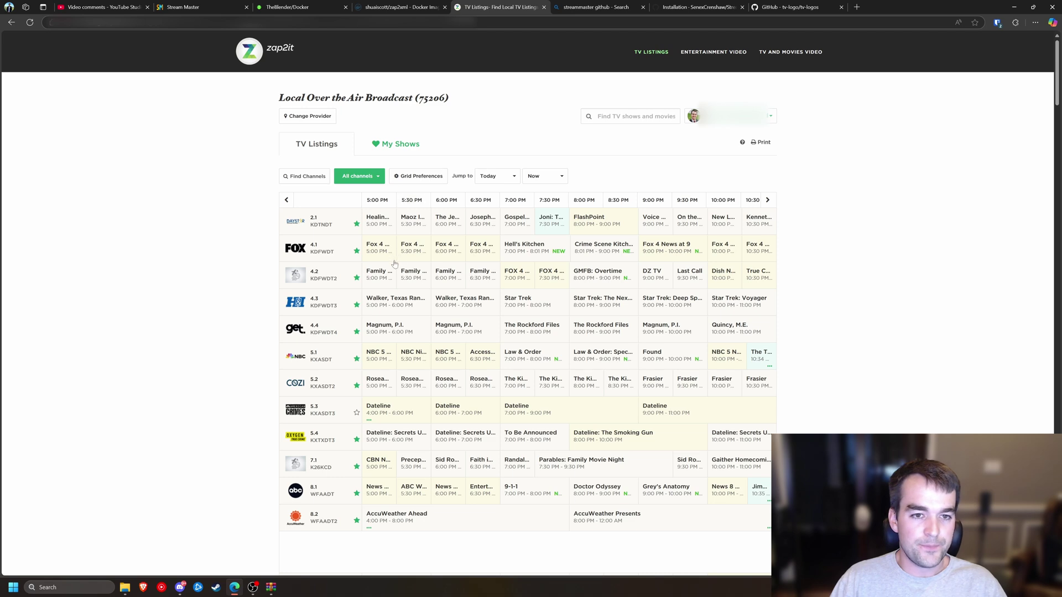
{"action": "left_click", "coordinate": [292, 5]}
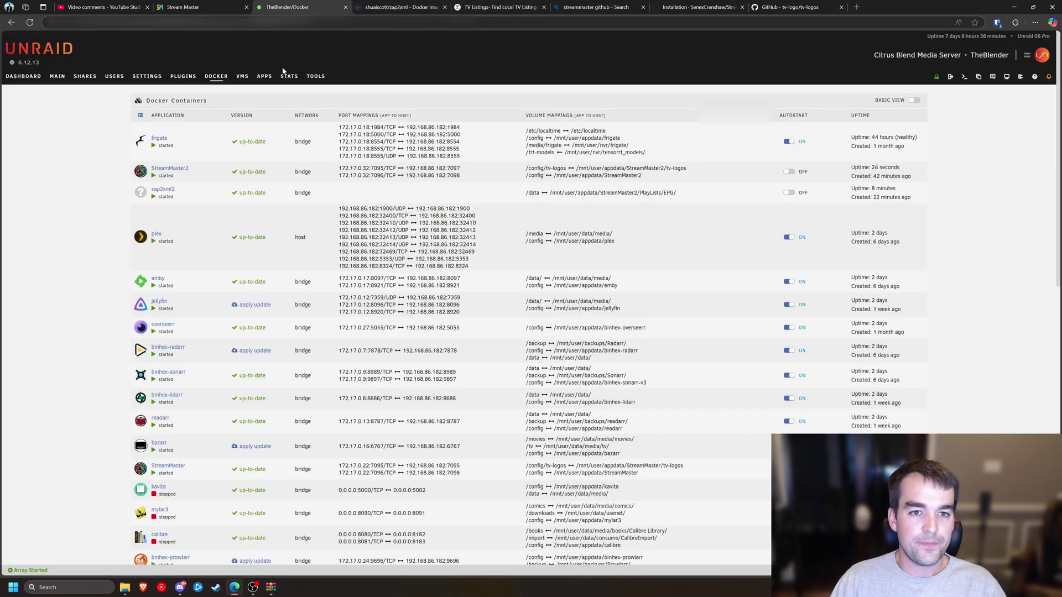
{"action": "key", "text": "ctrl+shift+Tab"}
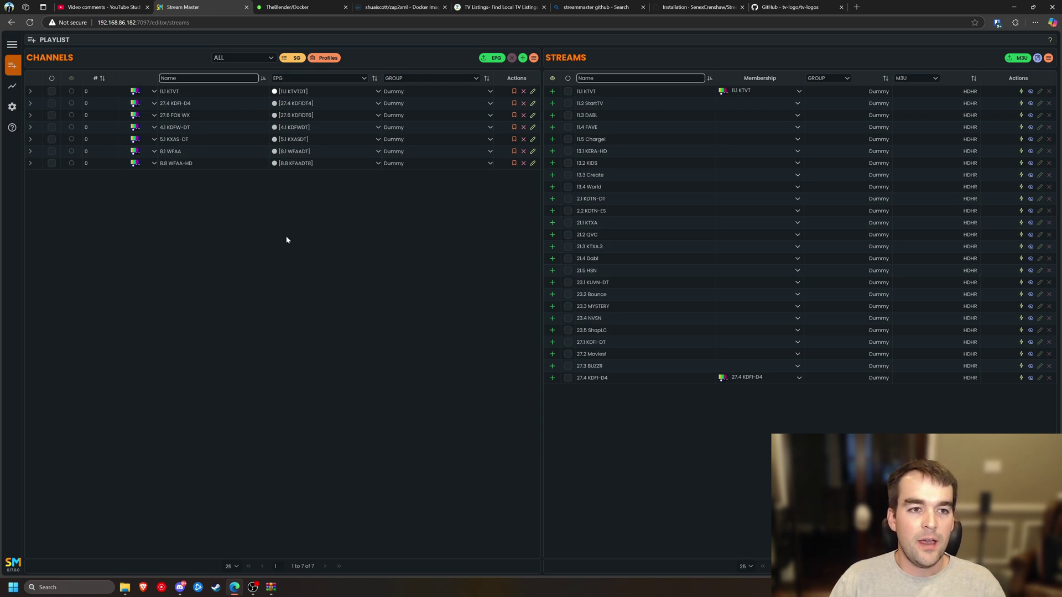
{"action": "left_click", "coordinate": [293, 78]}
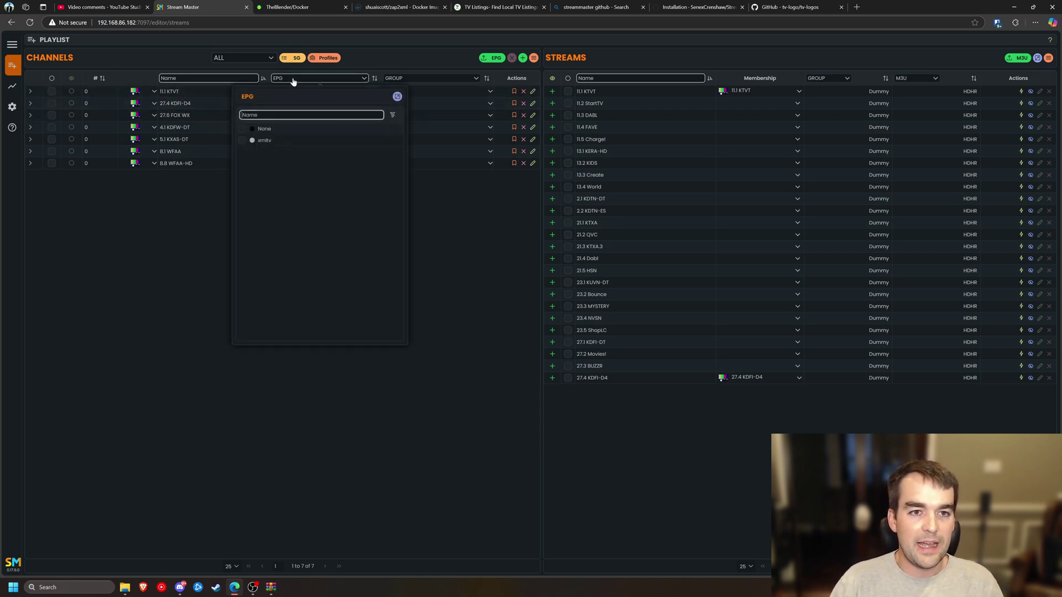
{"action": "key", "text": "Escape"}
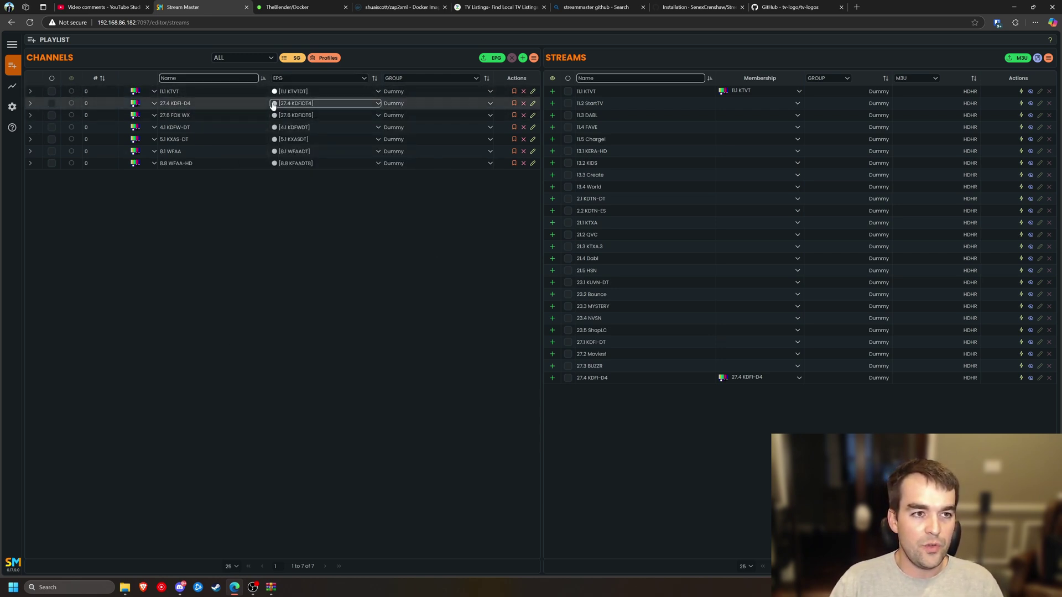
{"action": "left_click", "coordinate": [488, 58]}
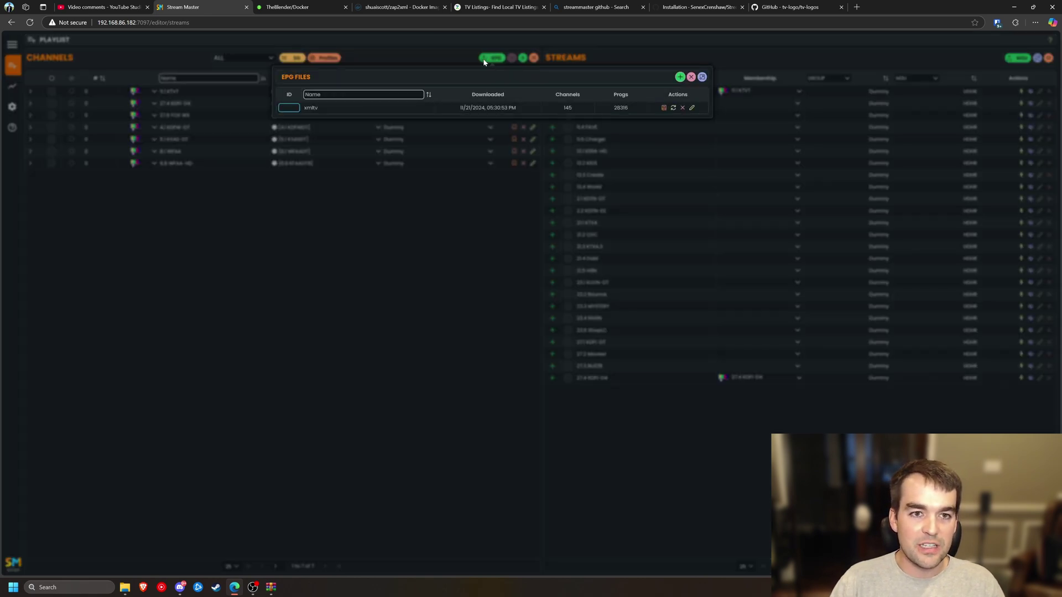
{"action": "left_click", "coordinate": [492, 62]}
{"action": "left_click", "coordinate": [494, 61]}
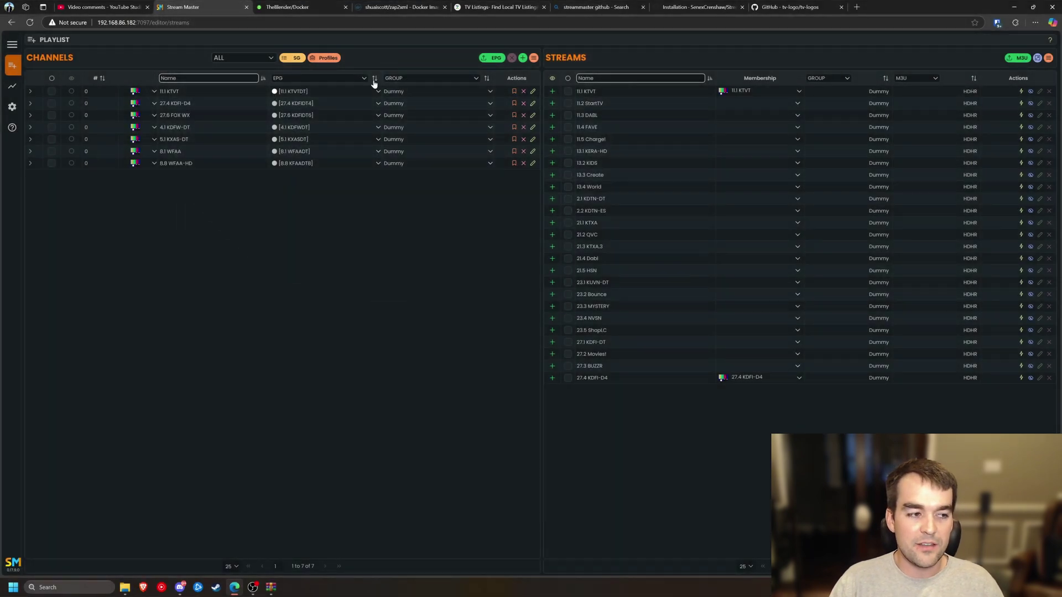
{"action": "left_click", "coordinate": [125, 587]}
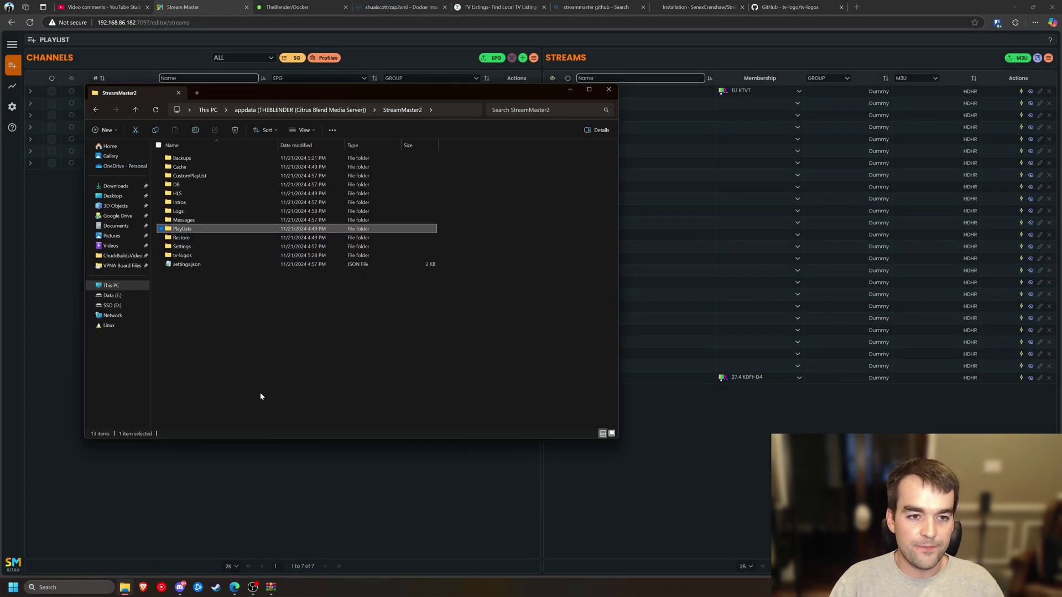
{"action": "double_click", "coordinate": [222, 229]}
{"action": "double_click", "coordinate": [181, 158]}
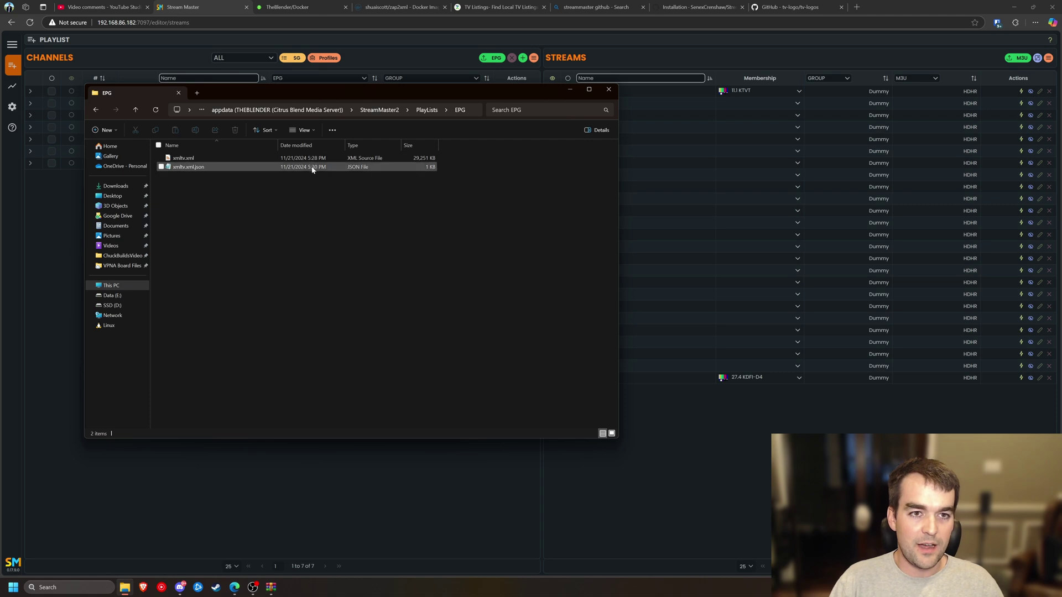
{"action": "left_click", "coordinate": [343, 167]}
{"action": "left_click", "coordinate": [263, 158]}
{"action": "left_click", "coordinate": [326, 473]}
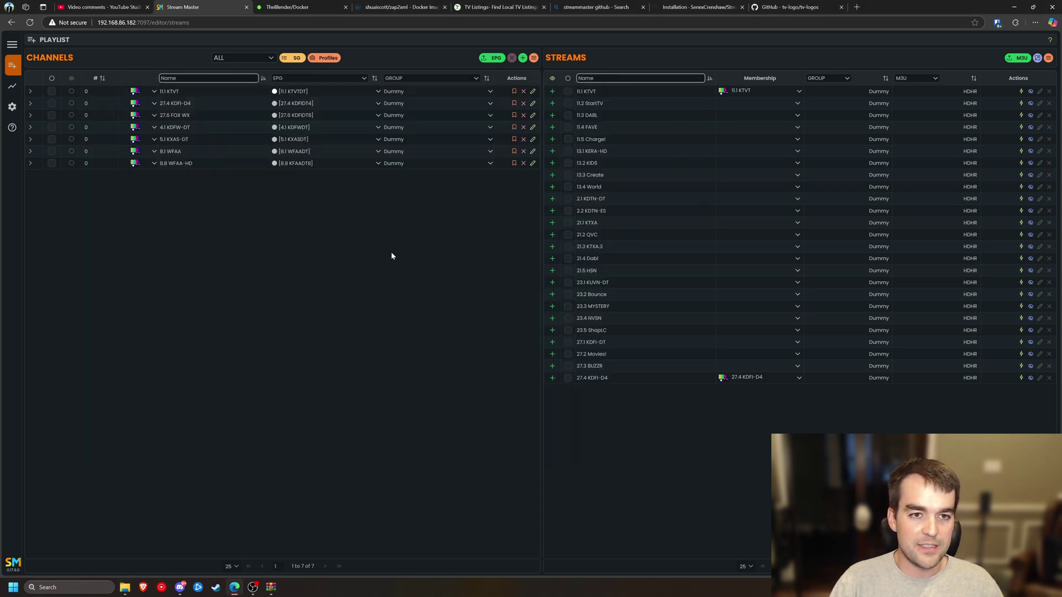
{"action": "left_click", "coordinate": [319, 79]}
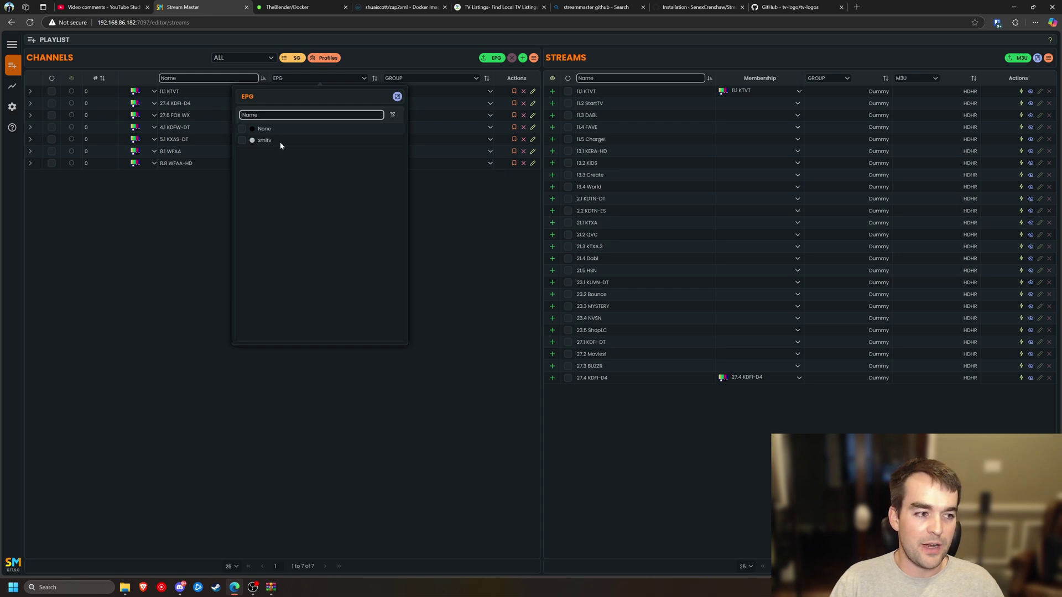
{"action": "left_click", "coordinate": [468, 271]}
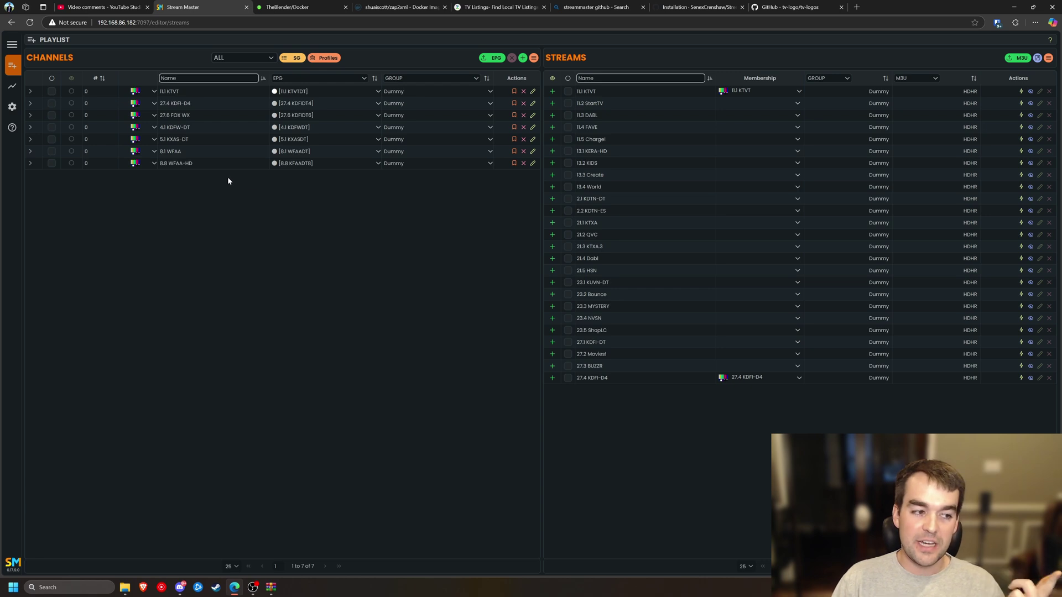
{"action": "left_click", "coordinate": [105, 6]}
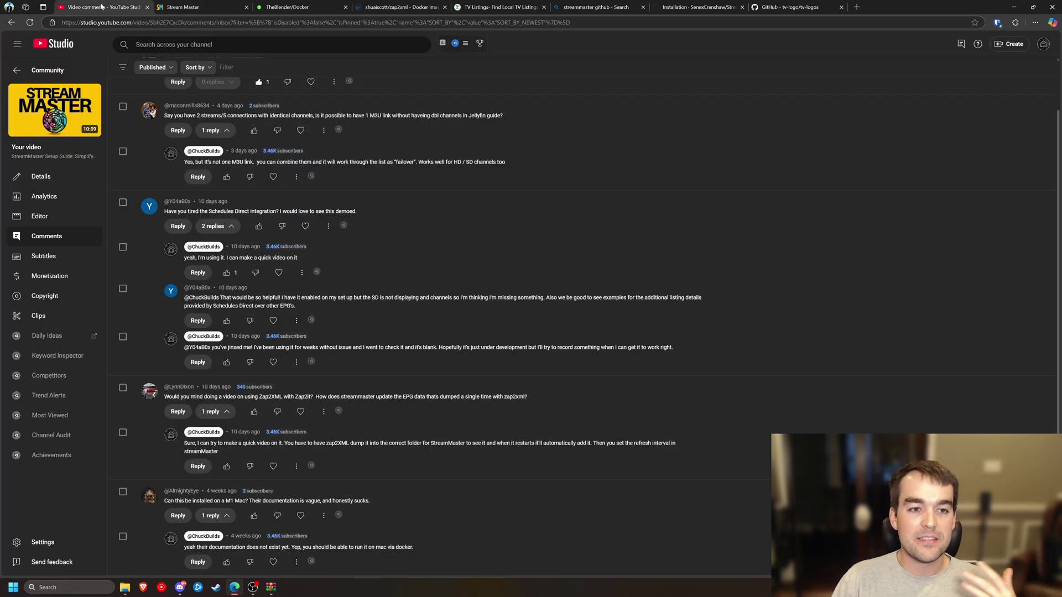
{"action": "left_click_drag", "start_coordinate": [215, 117], "coordinate": [430, 116]}
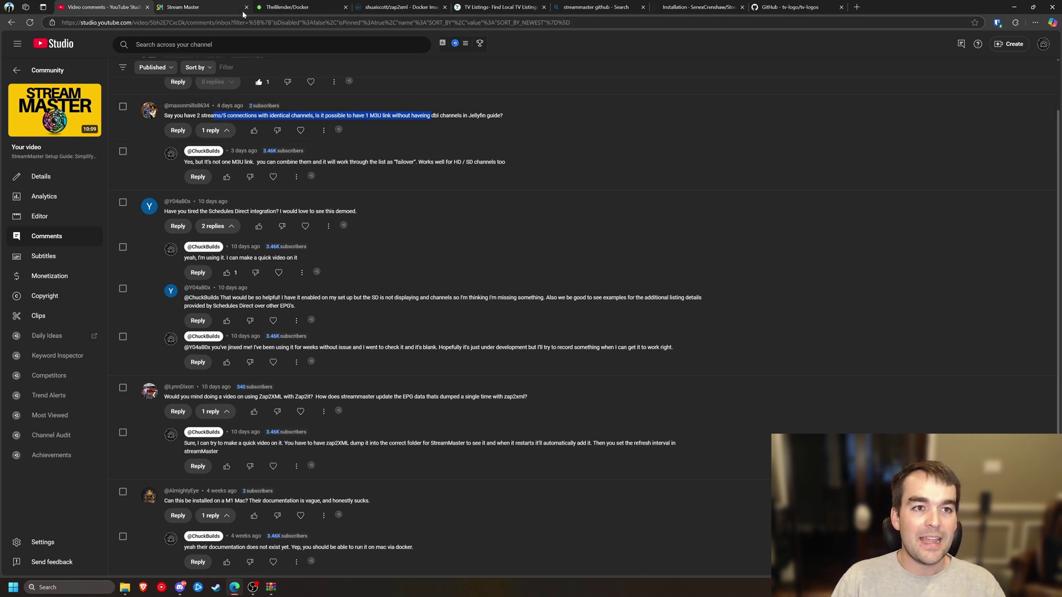
{"action": "left_click", "coordinate": [222, 4]}
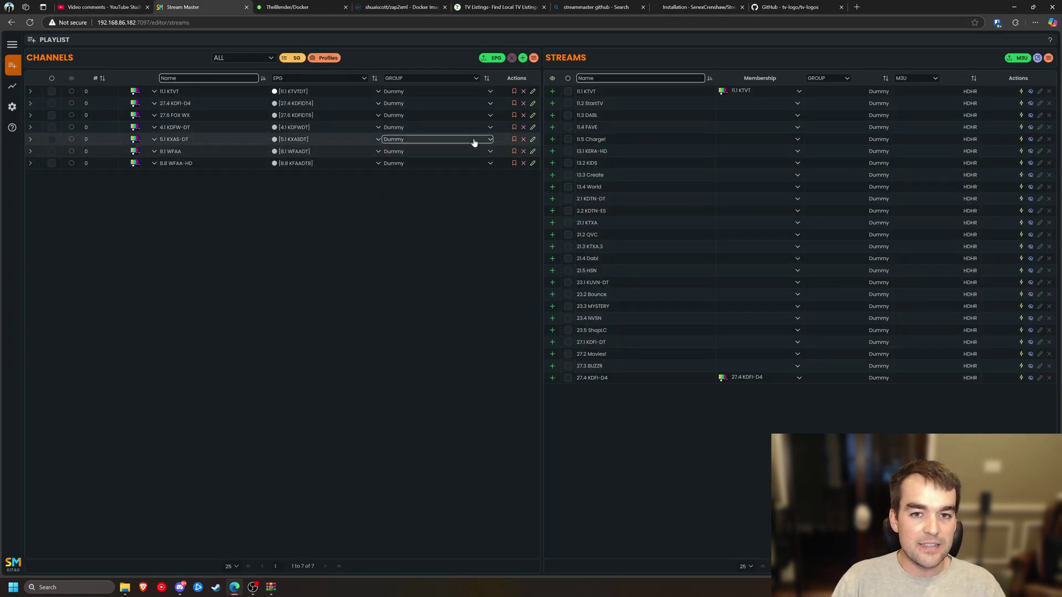
Add the 8.8 WFAA-HD stream to channel 8.1 WFAA and move it above 8.1 WFAA.
{"action": "left_click", "coordinate": [533, 152]}
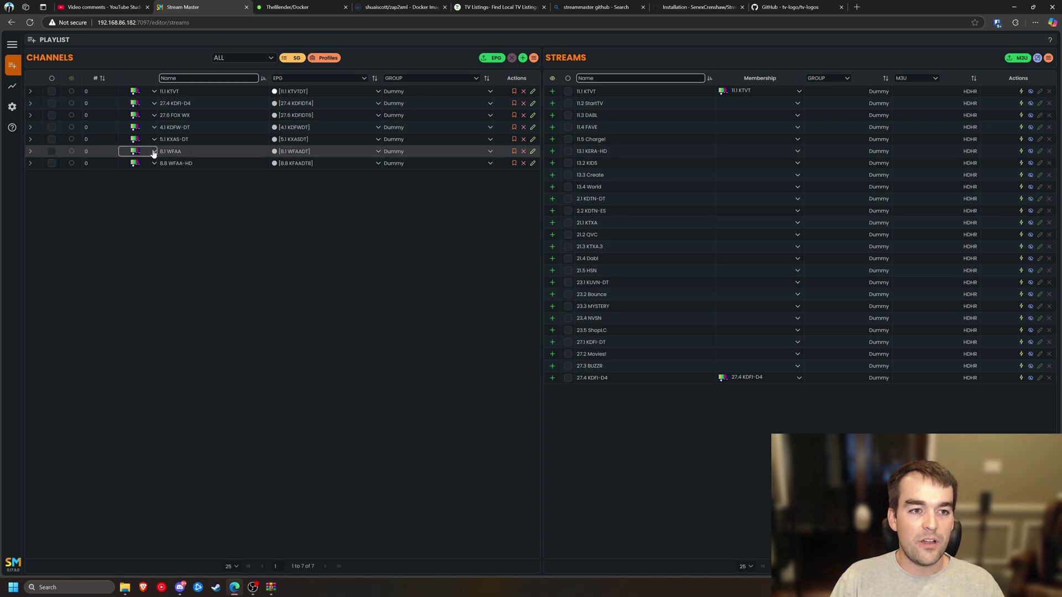
{"action": "left_click", "coordinate": [533, 152]}
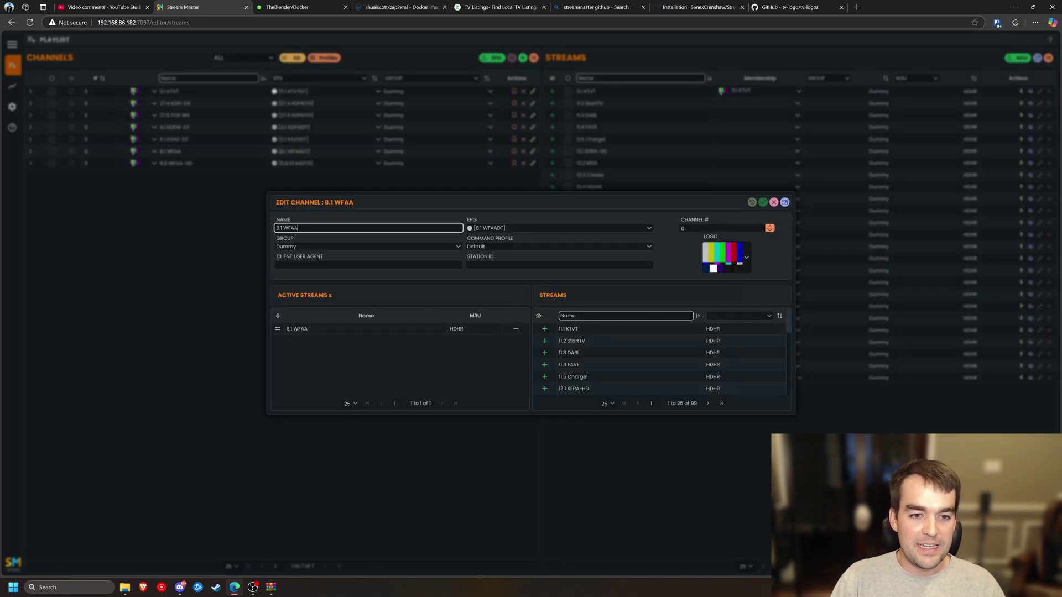
{"action": "left_click", "coordinate": [318, 298]}
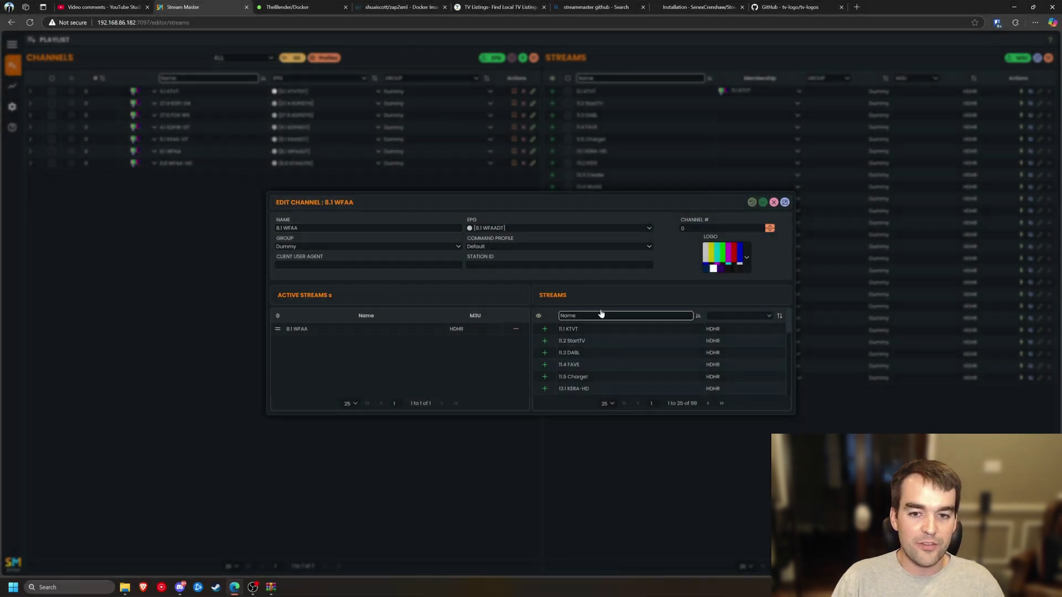
{"action": "left_click", "coordinate": [602, 314]}
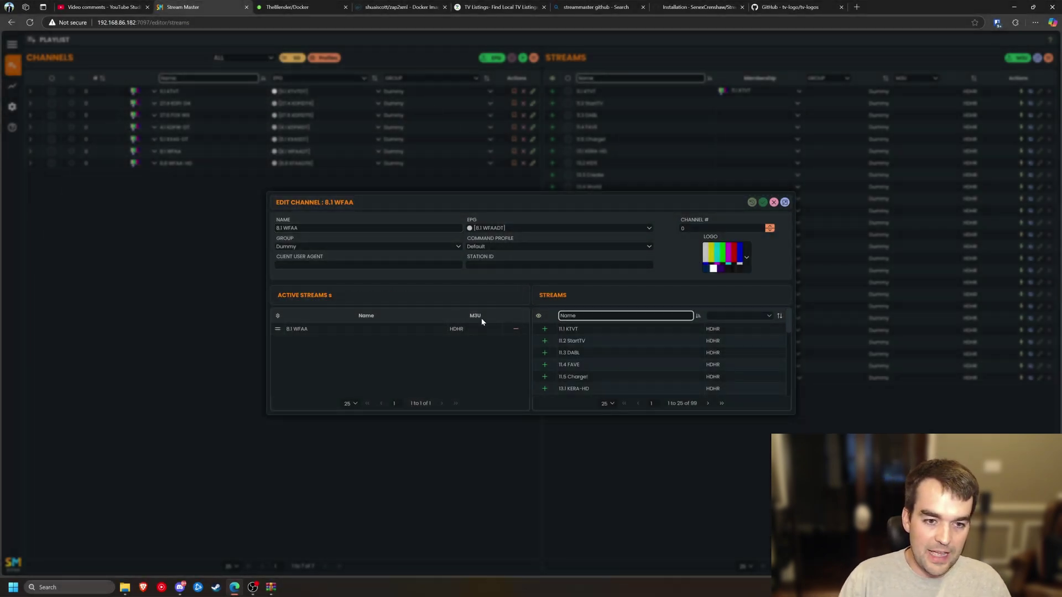
{"action": "type", "text": "8"}
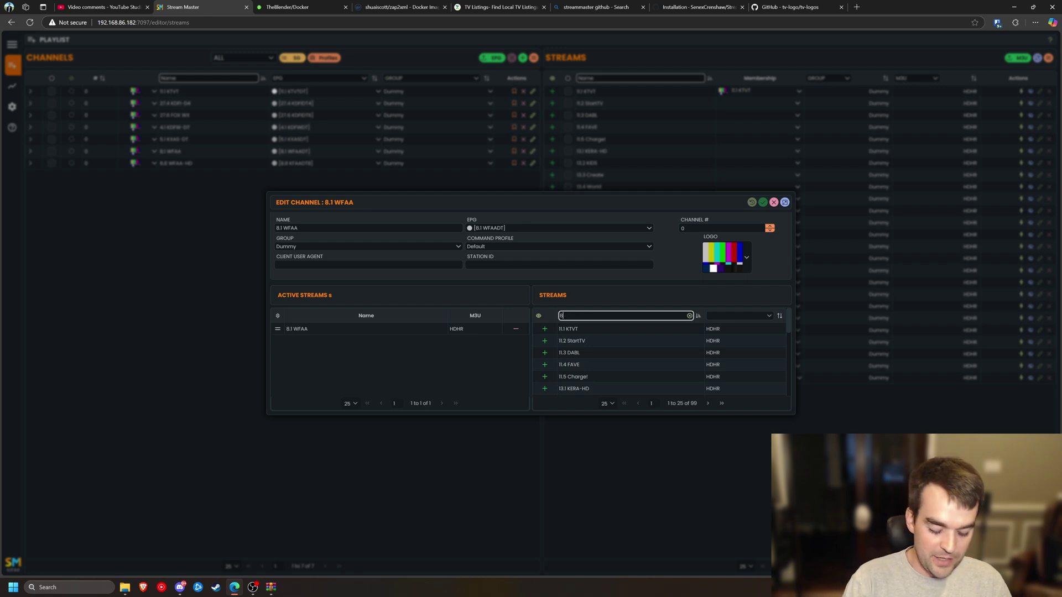
{"action": "type", "text": ".8"}
{"action": "left_click", "coordinate": [545, 341]}
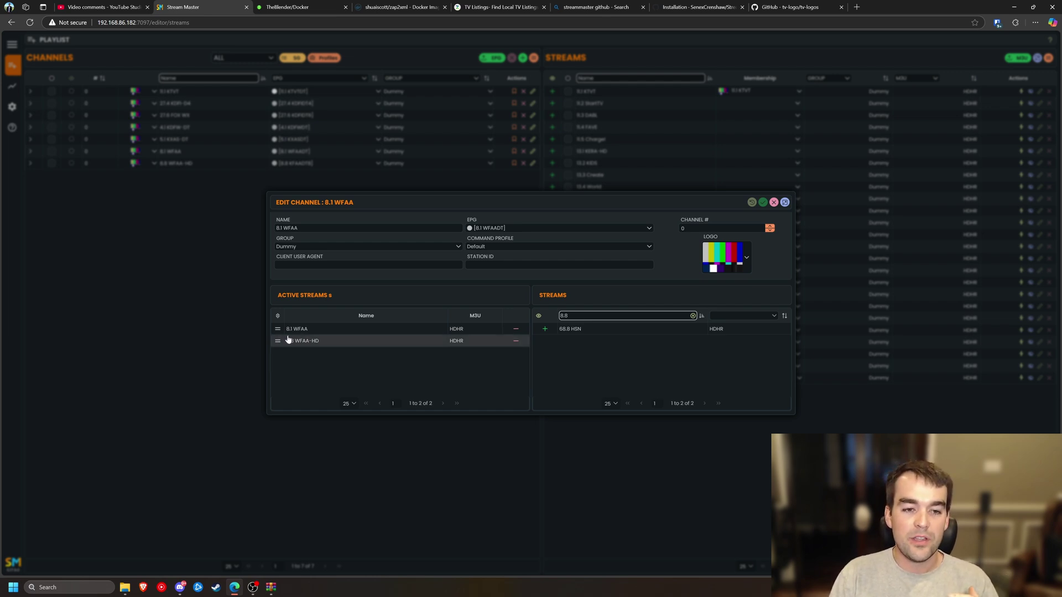
{"action": "left_click_drag", "start_coordinate": [279, 329], "coordinate": [329, 372]}
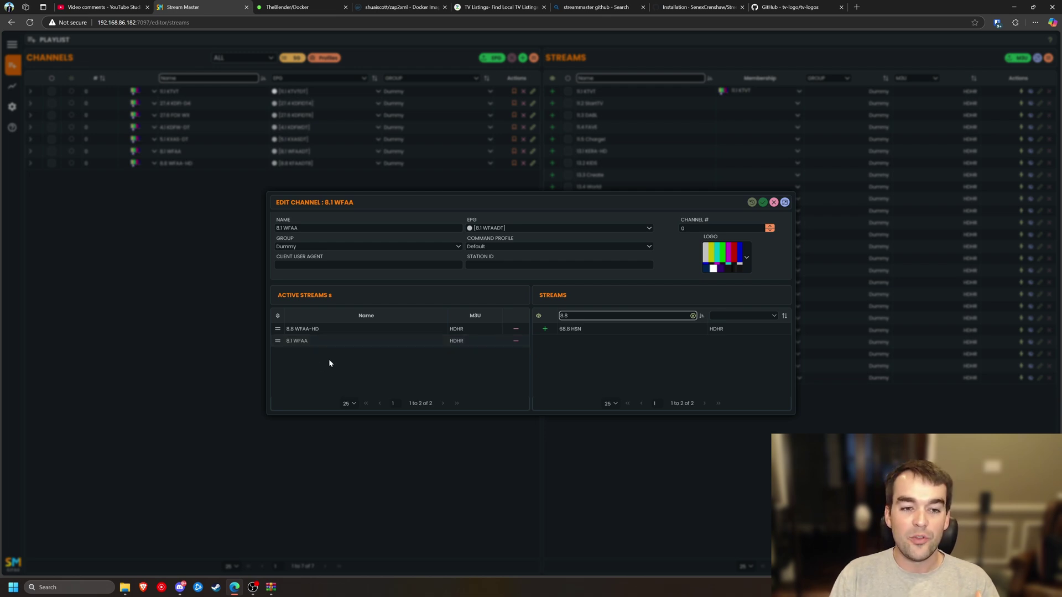
Rename the channel to WFAA and save the changes.
{"action": "left_click", "coordinate": [321, 228]}
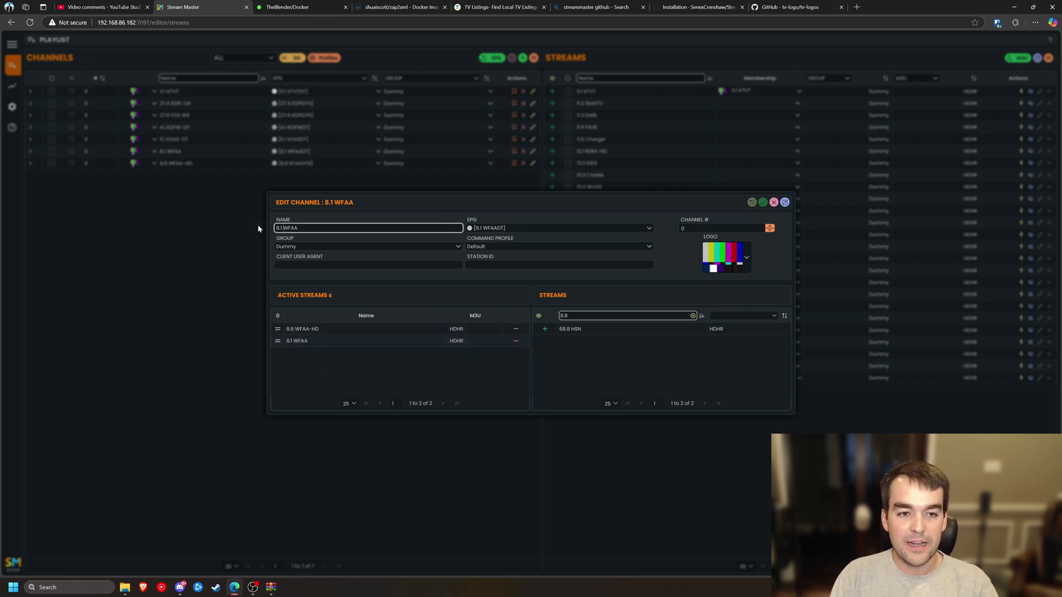
{"action": "key", "text": "BackSpace"}
{"action": "key", "text": "BackSpace"}
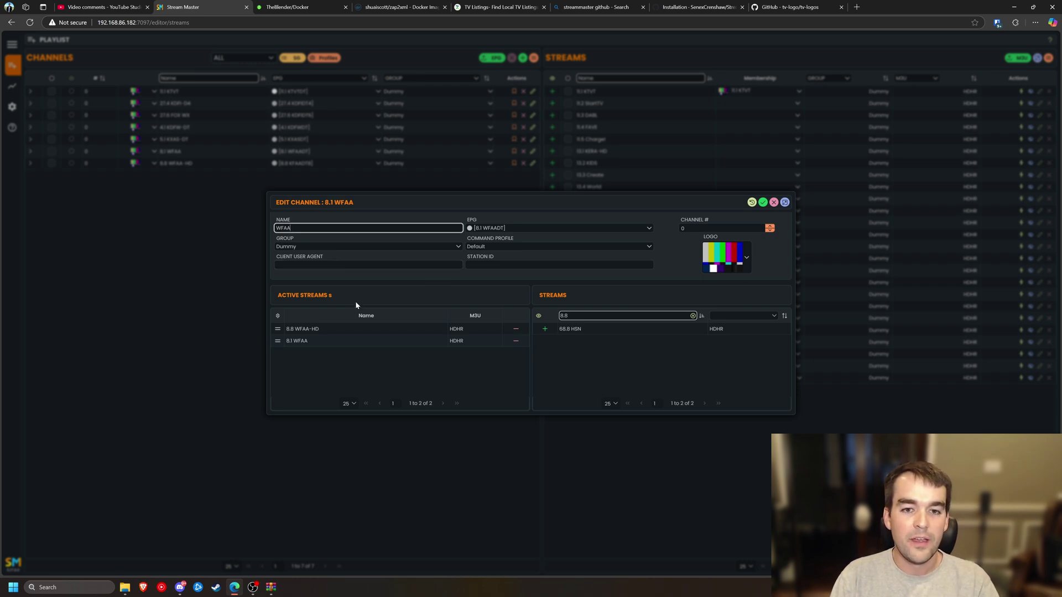
{"action": "left_click", "coordinate": [763, 202]}
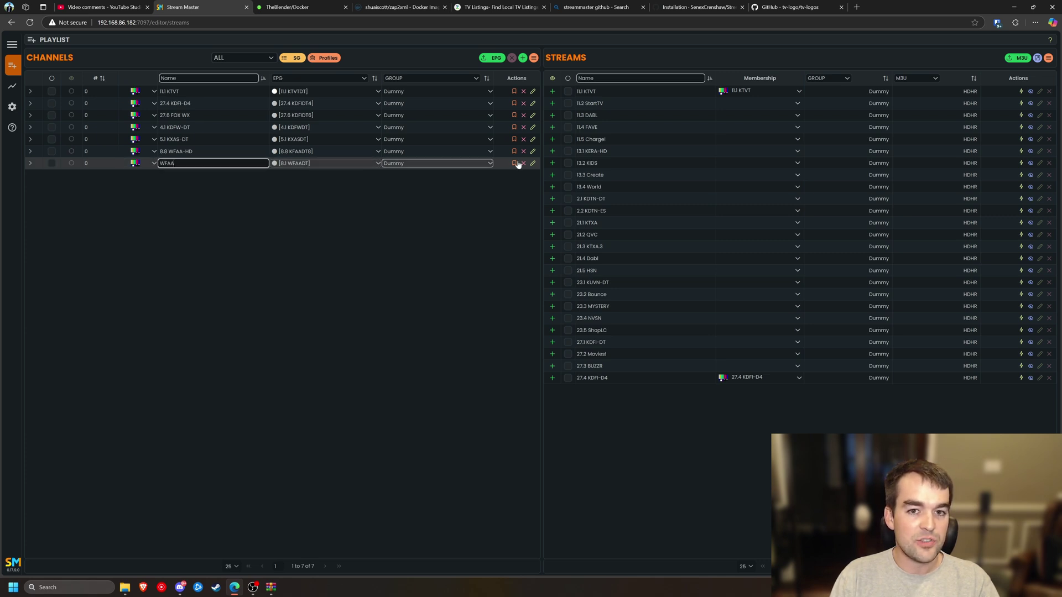
Open and close WFAA's guide list twice, leaving the 8.1 WFAADT entry unchanged.
{"action": "left_click", "coordinate": [310, 165]}
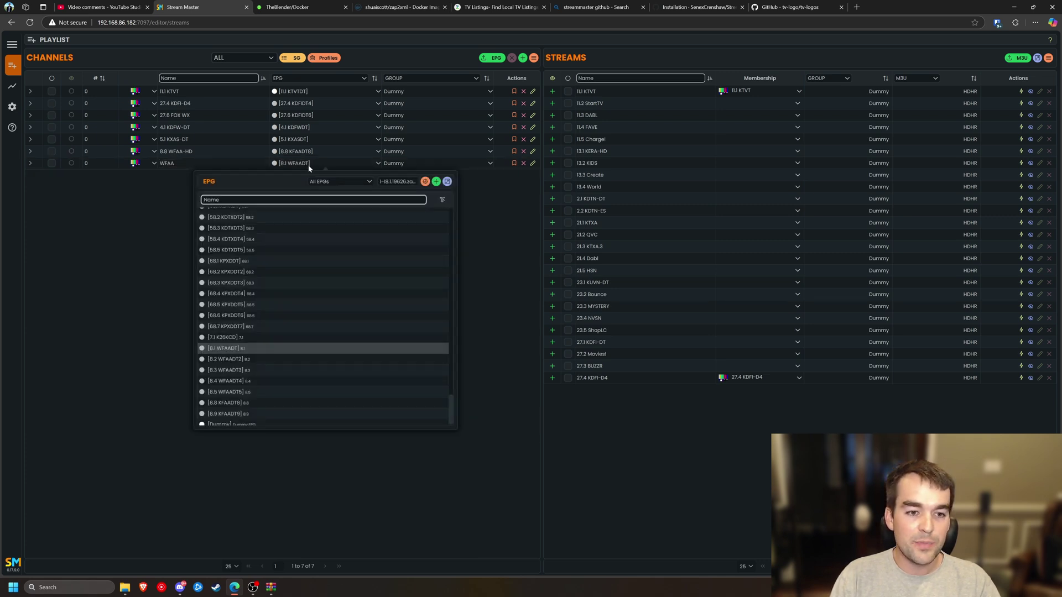
{"action": "left_click", "coordinate": [117, 247]}
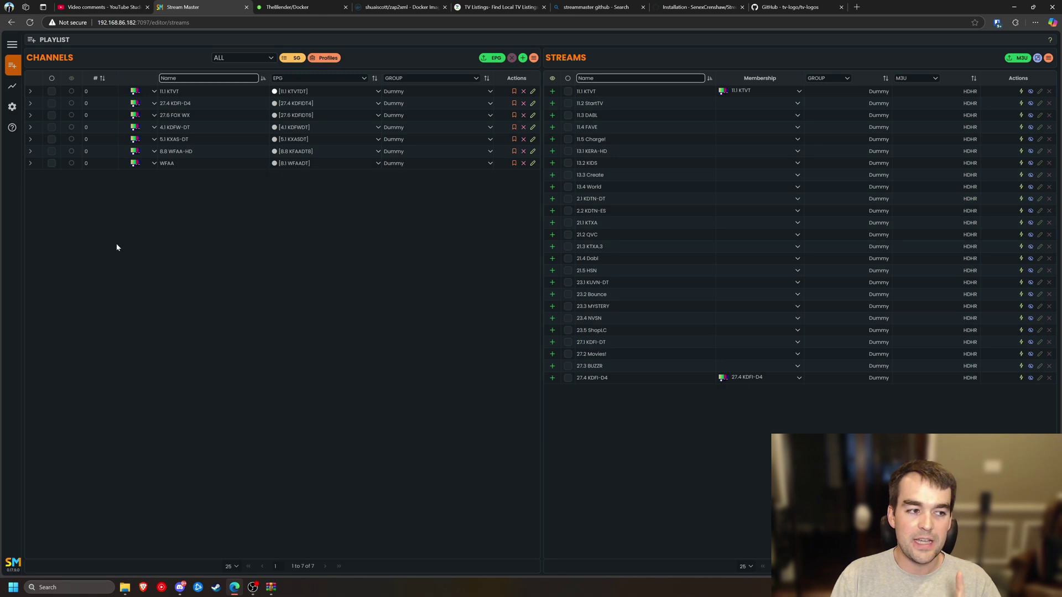
{"action": "left_click", "coordinate": [318, 163]}
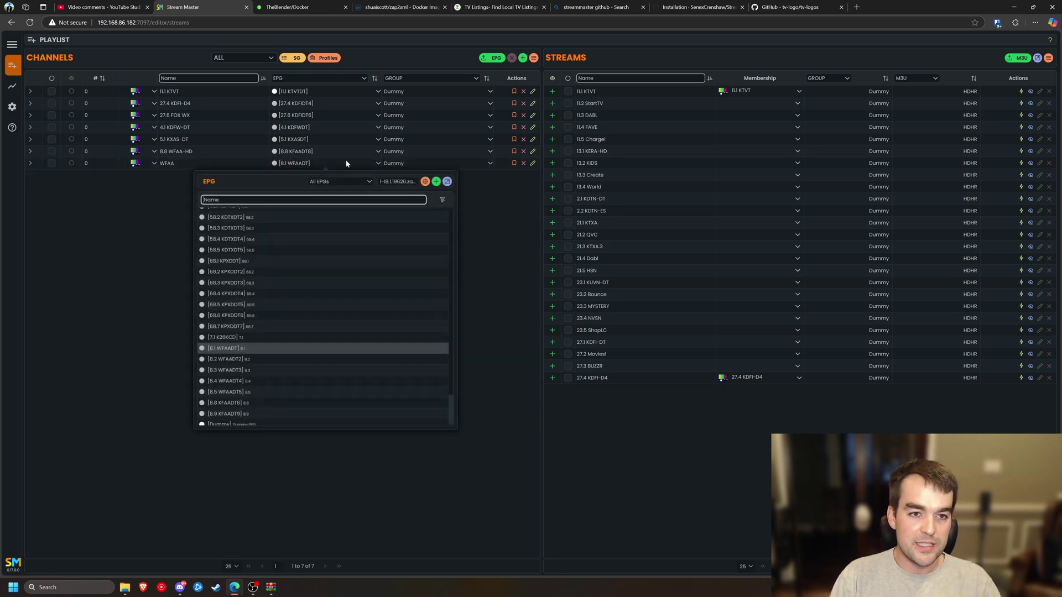
{"action": "left_click", "coordinate": [379, 163]}
Open WFAA's full edit settings and clear the 8.8 stream name filter.
{"action": "left_click", "coordinate": [533, 163]}
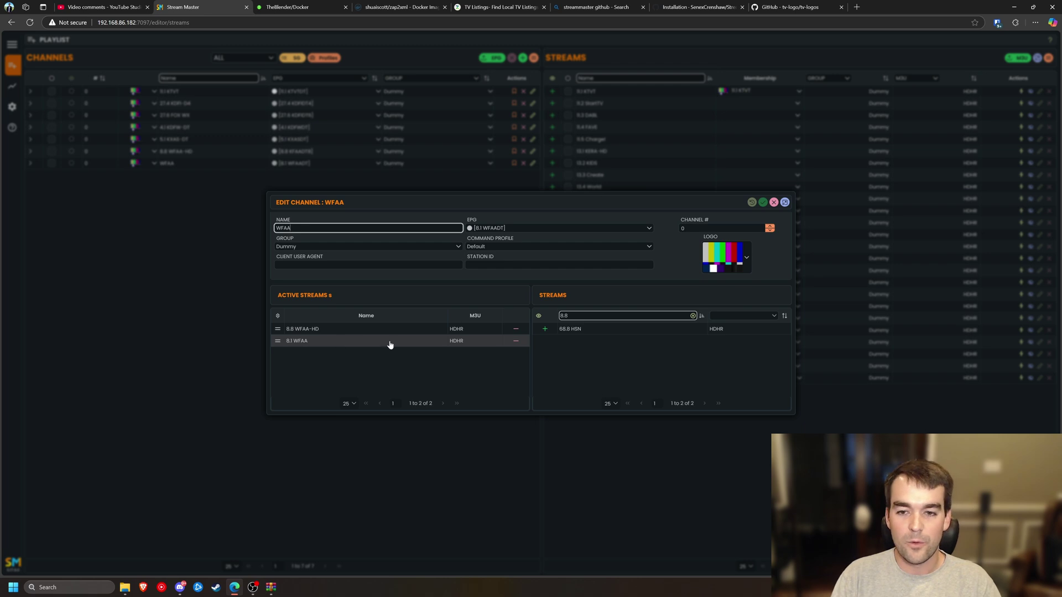
{"action": "left_click", "coordinate": [693, 315]}
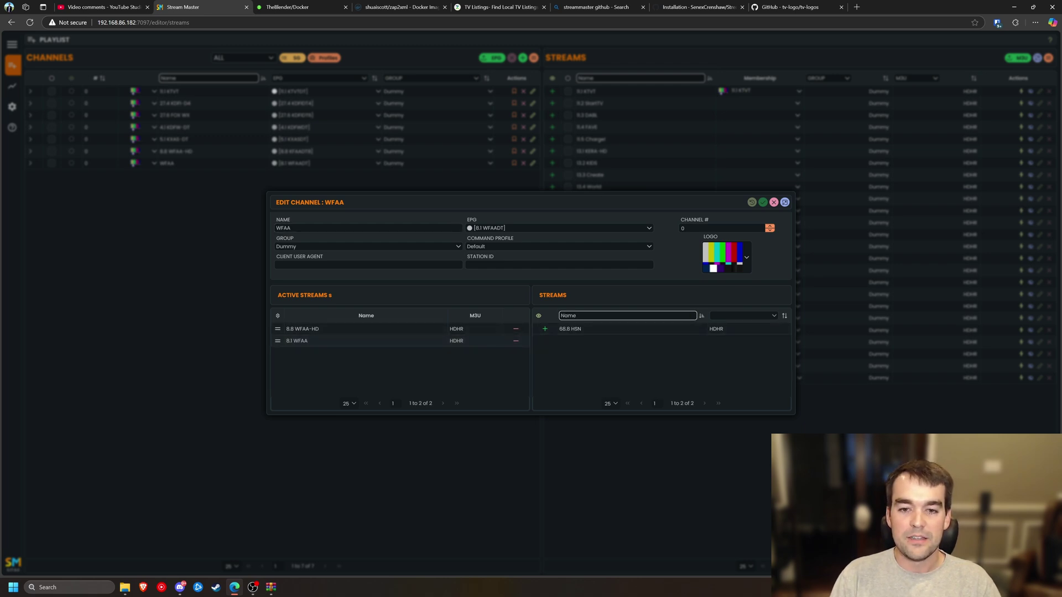
{"action": "left_click", "coordinate": [733, 315]}
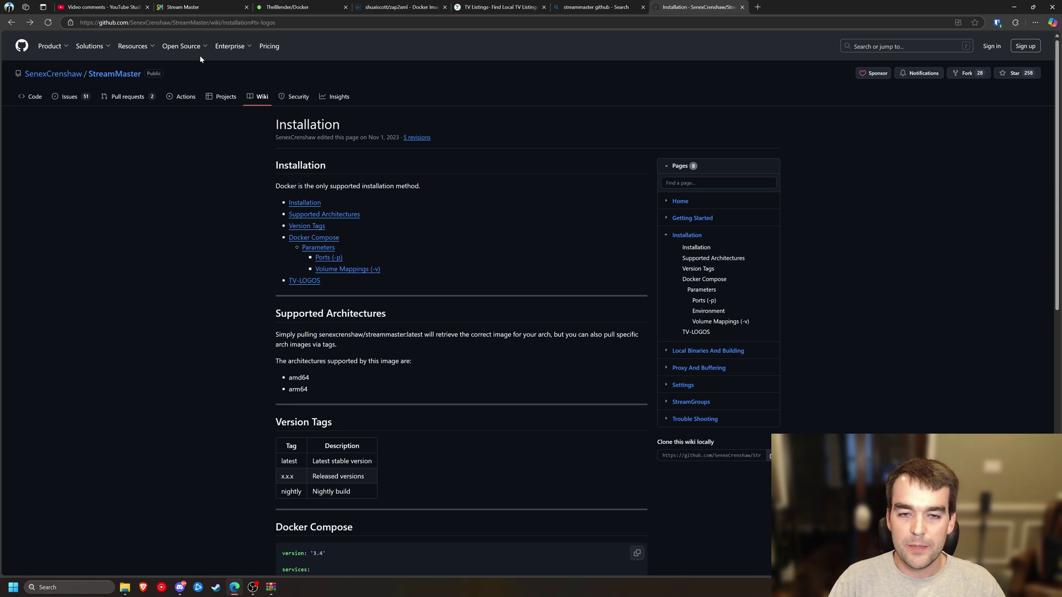
Read the wiki's TV-LOGOS section, open the tv-logos repository in a new tab, and select 'countries'.
{"action": "left_click", "coordinate": [695, 332]}
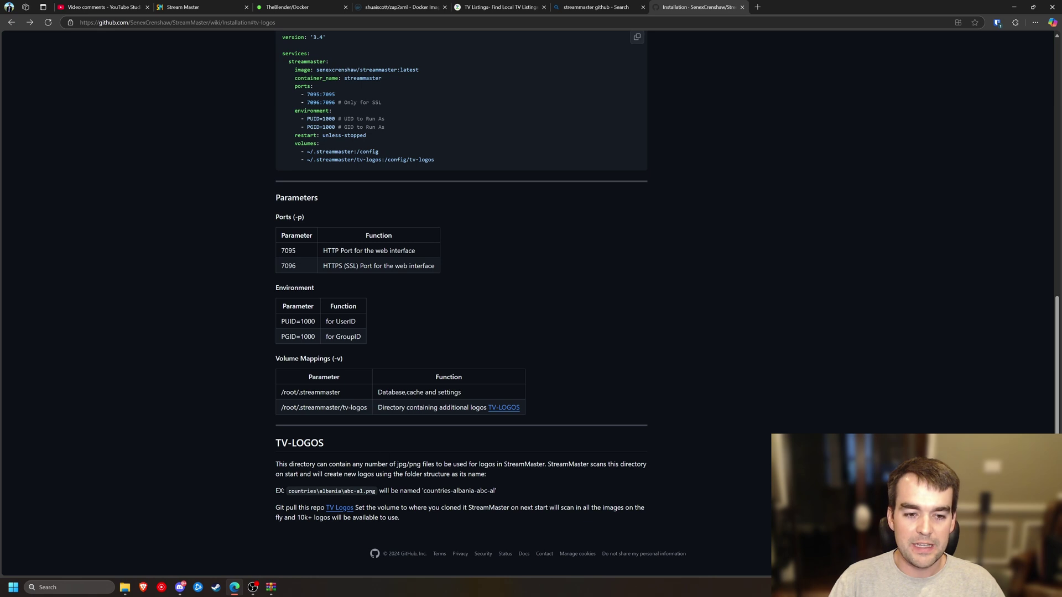
{"action": "left_click_drag", "start_coordinate": [299, 474], "coordinate": [417, 470]}
{"action": "left_click", "coordinate": [473, 480]}
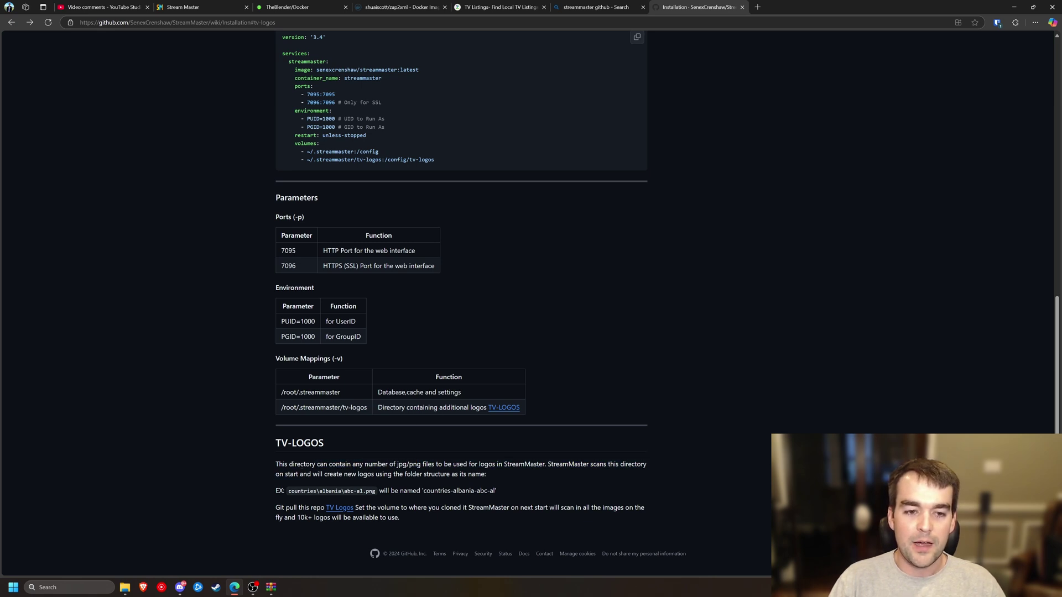
{"action": "left_click_drag", "start_coordinate": [303, 408], "coordinate": [367, 407]}
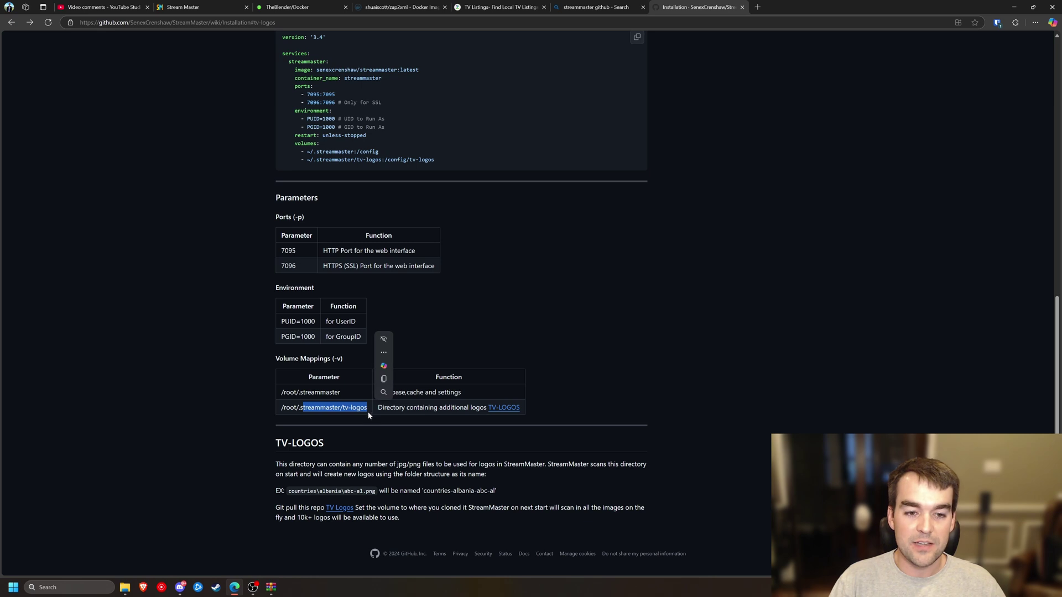
{"action": "left_click", "coordinate": [351, 446]}
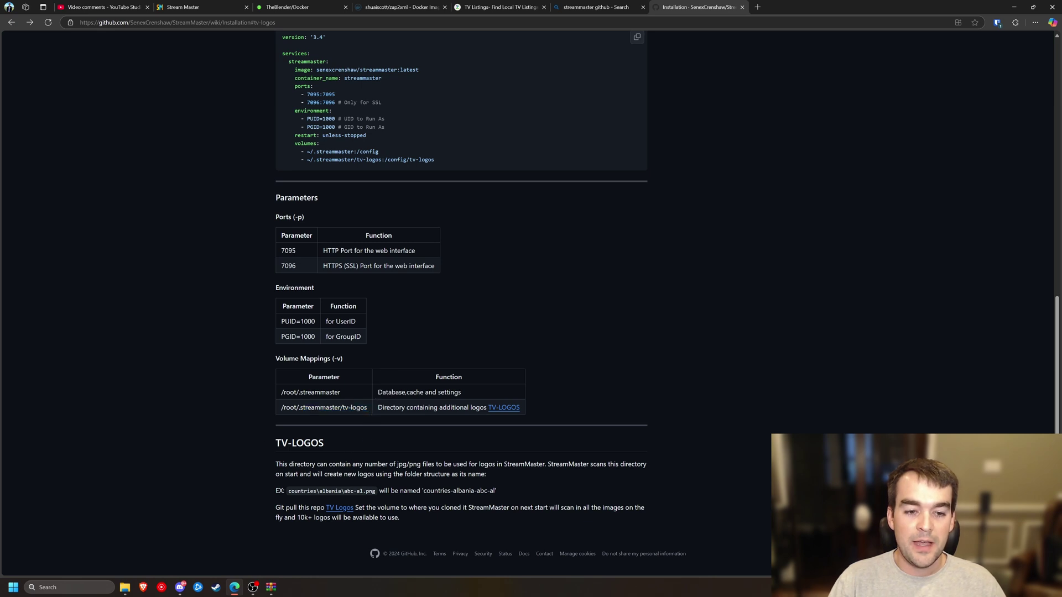
{"action": "middle_click", "coordinate": [340, 508]}
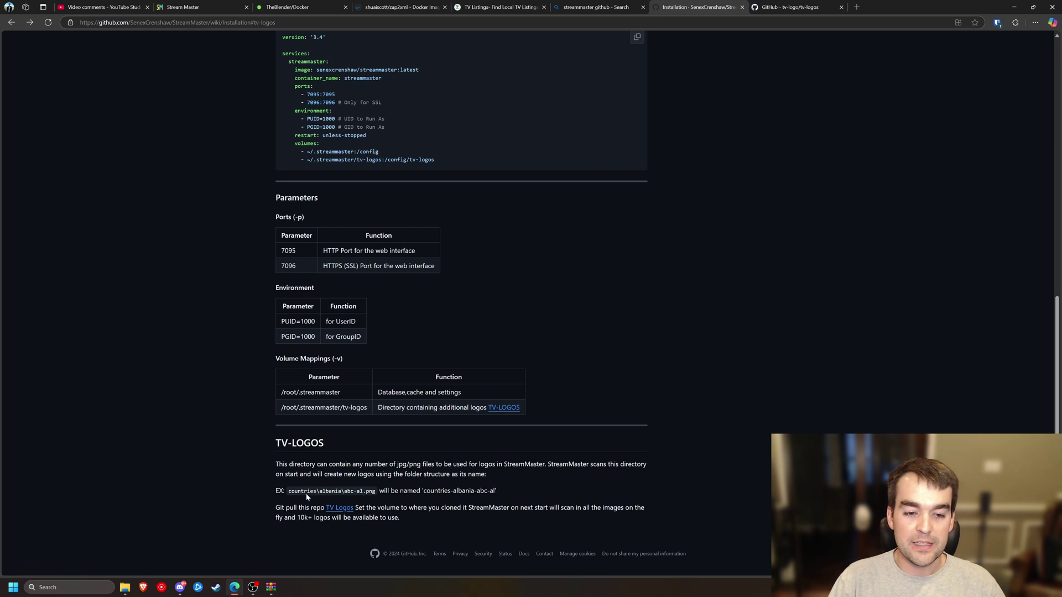
{"action": "left_click_drag", "start_coordinate": [289, 491], "coordinate": [317, 490]}
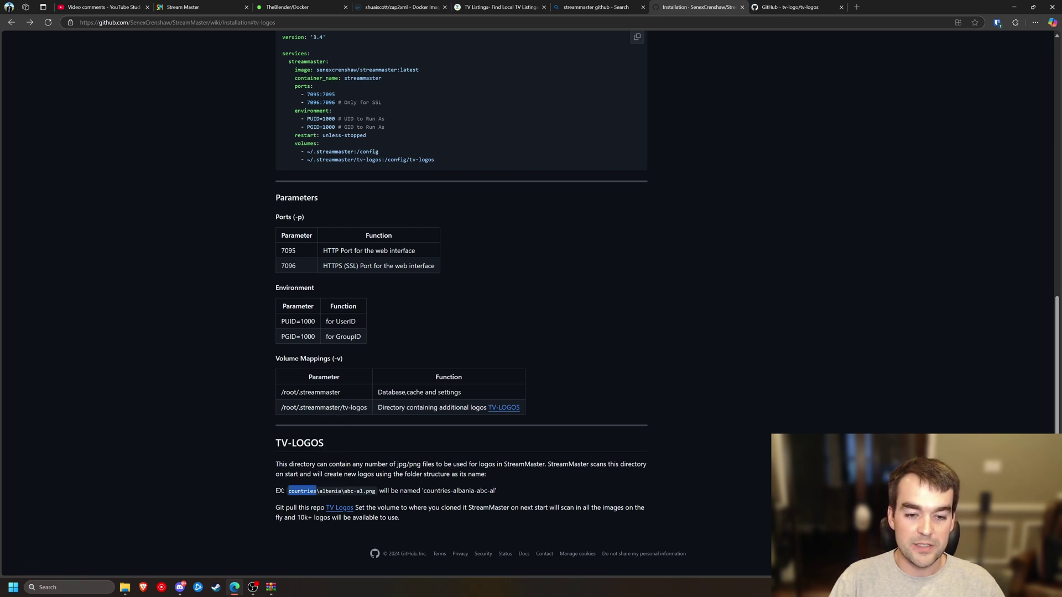
Create a new folder named 'countries' inside StreamMaster2's tv-logos folder, then return to the tv-logos repository.
{"action": "left_click", "coordinate": [125, 587]}
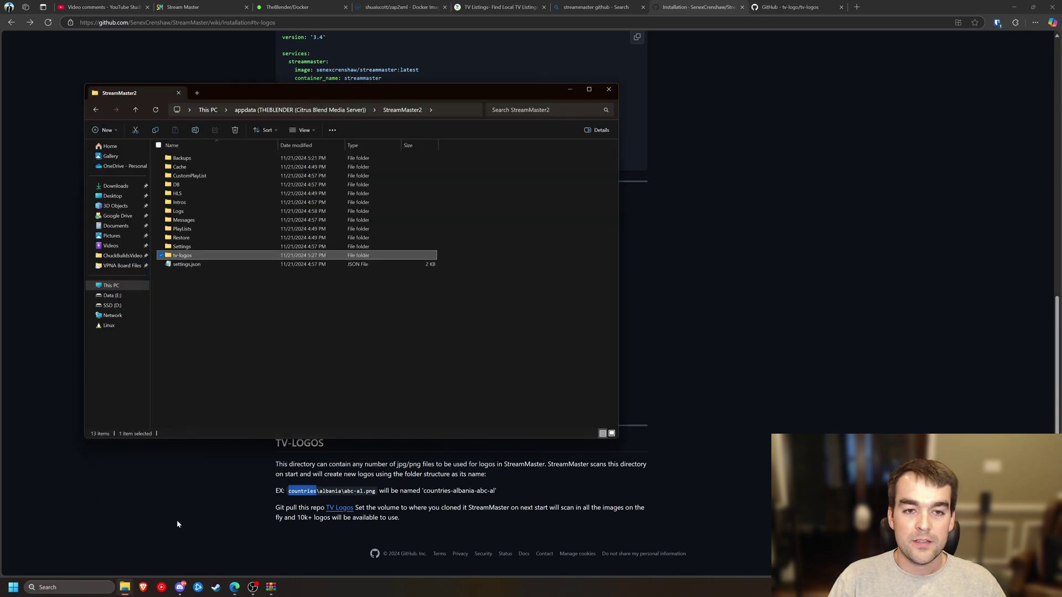
{"action": "left_click", "coordinate": [277, 298]}
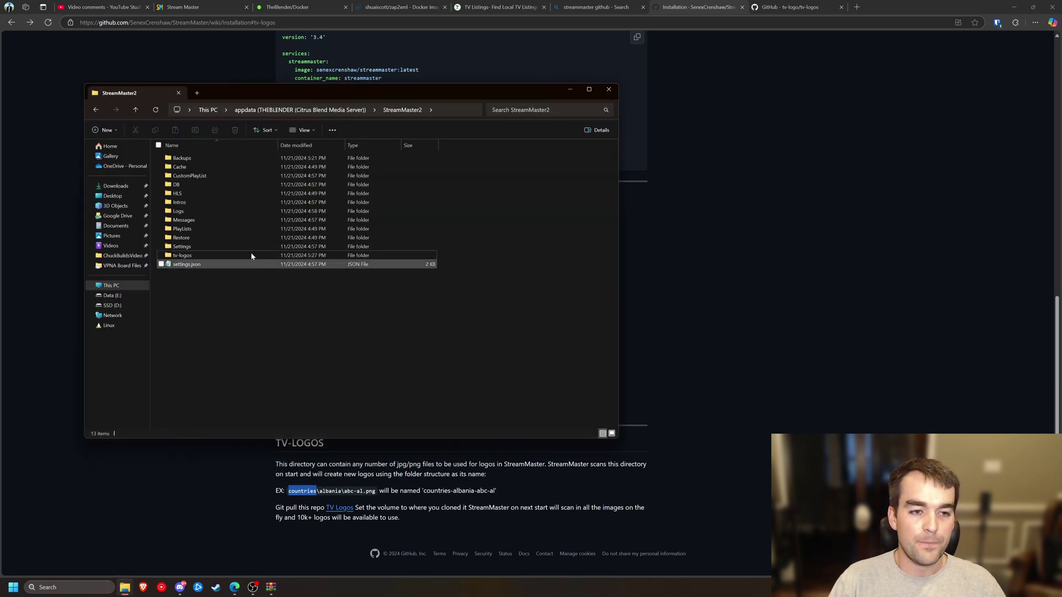
{"action": "double_click", "coordinate": [193, 256]}
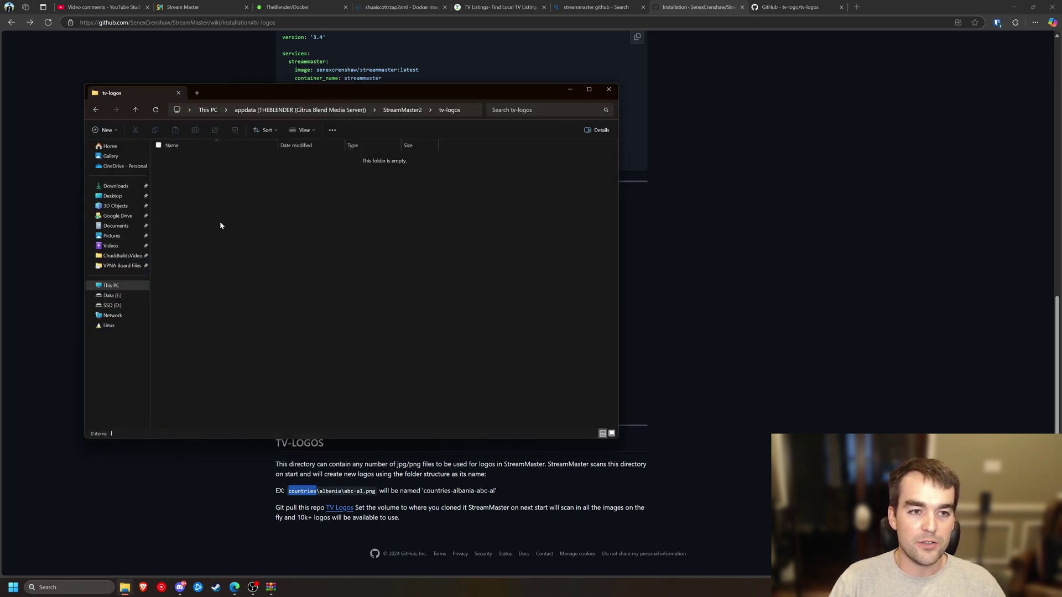
{"action": "right_click", "coordinate": [220, 216]}
{"action": "mouse_move", "coordinate": [265, 268]}
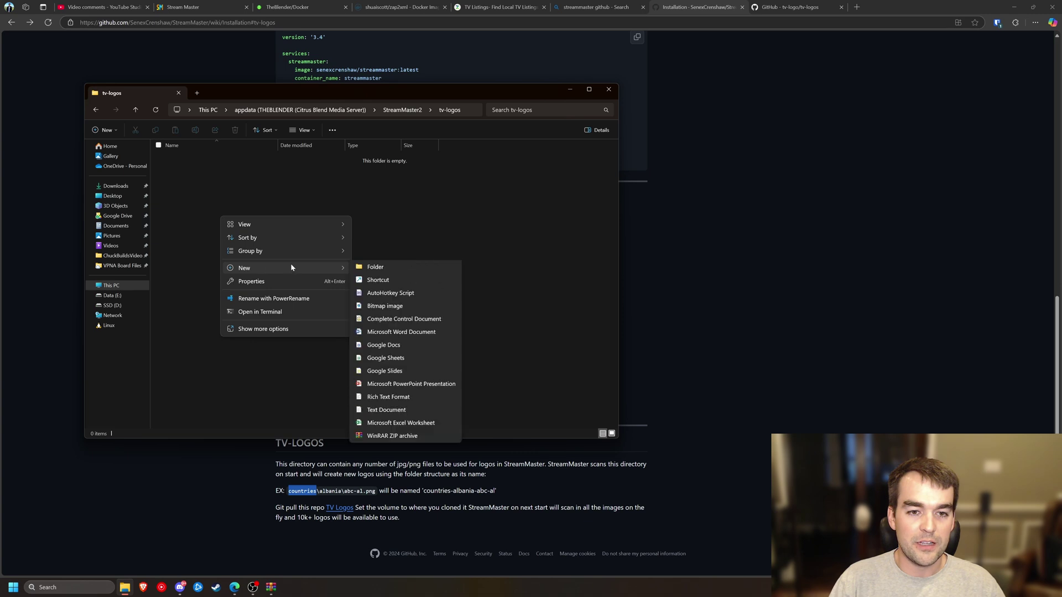
{"action": "left_click", "coordinate": [381, 264]}
{"action": "type", "text": "countries"}
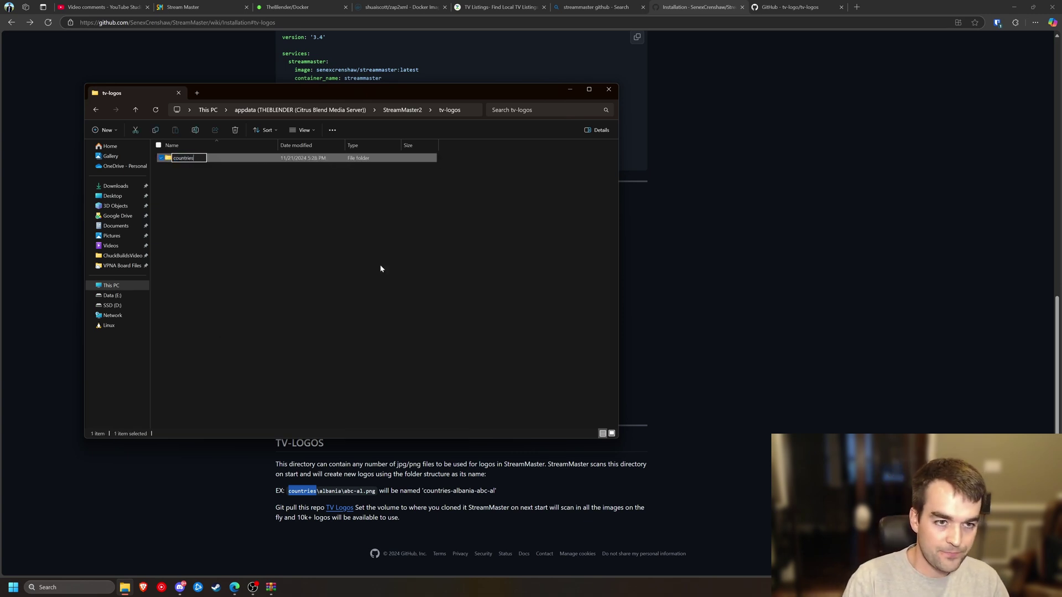
{"action": "key", "text": "Return"}
{"action": "key", "text": "Return"}
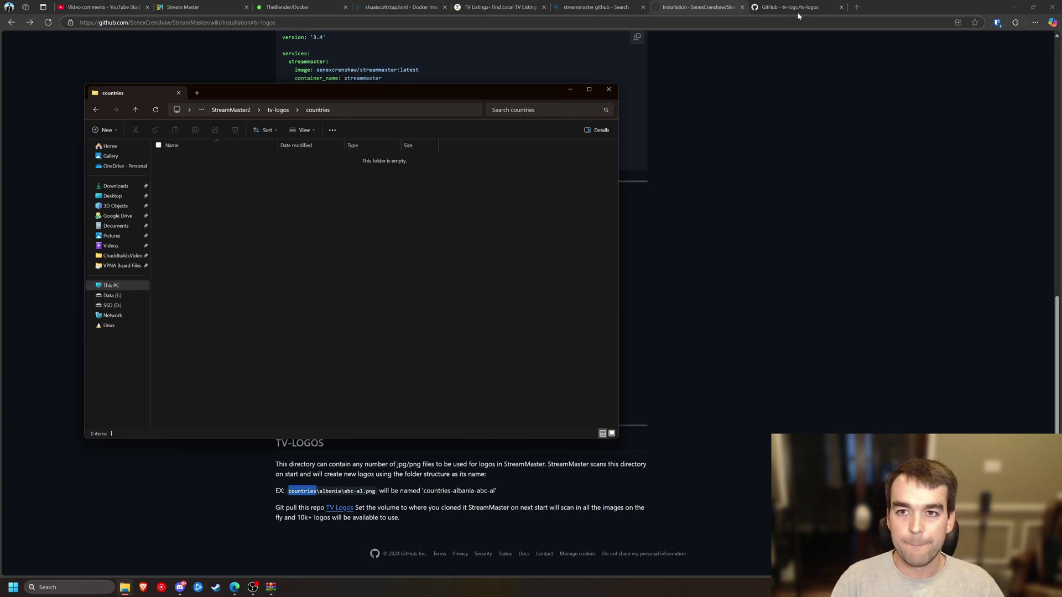
{"action": "left_click", "coordinate": [687, 250]}
{"action": "key", "text": "ctrl+Tab"}
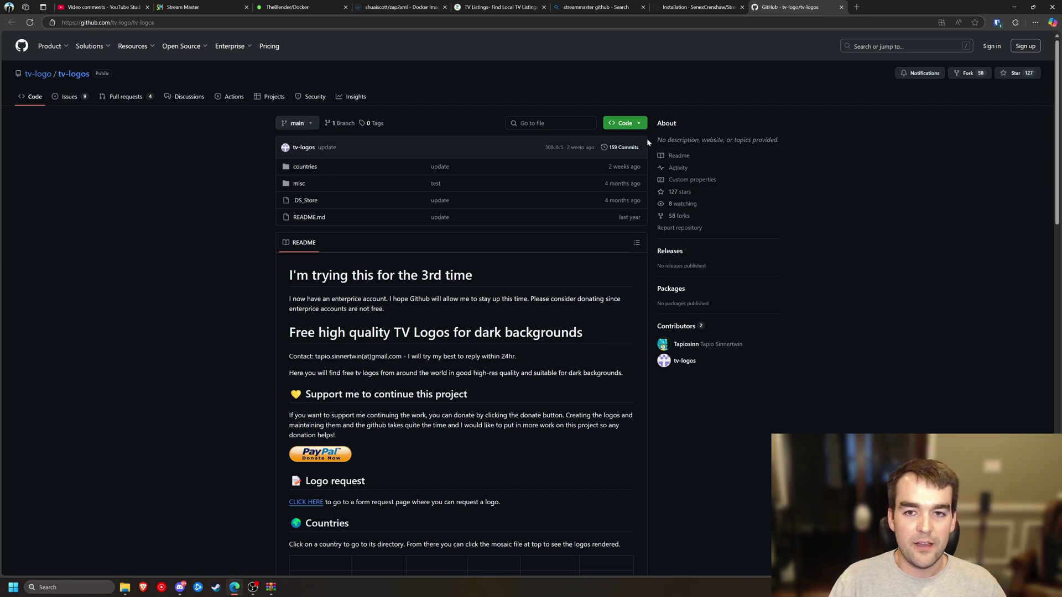
Download the tv-logos repository as a ZIP and open tv-logos-main (1).zip in WinRAR.
{"action": "left_click", "coordinate": [623, 124]}
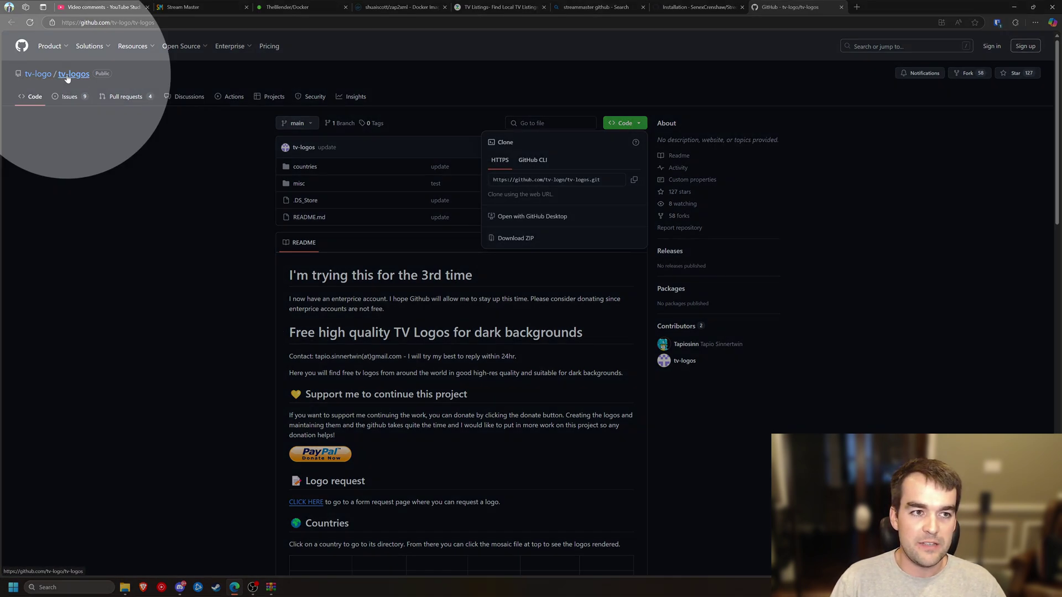
{"action": "left_click", "coordinate": [542, 242]}
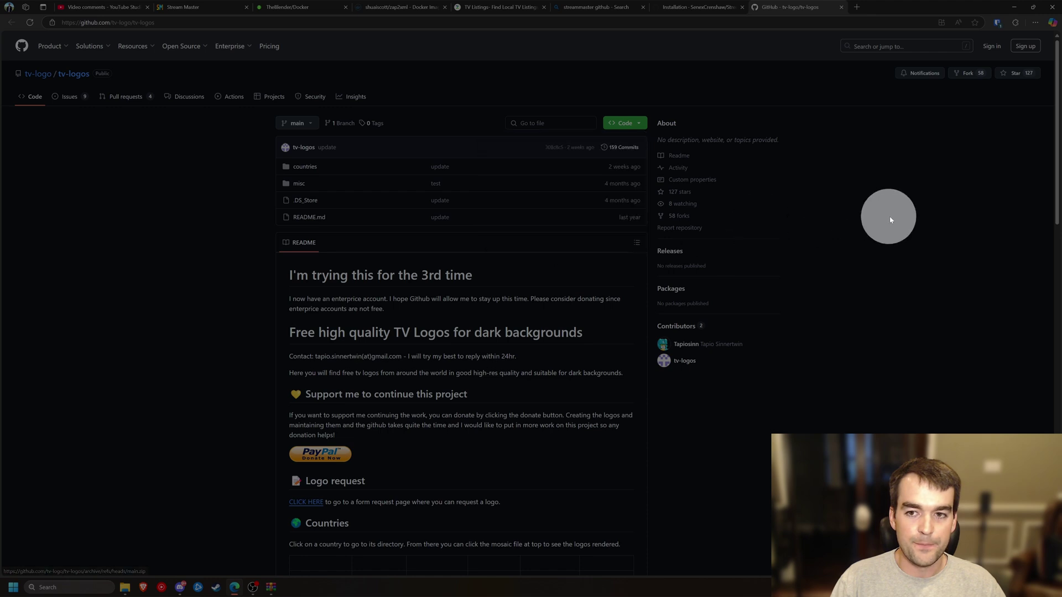
{"action": "left_click", "coordinate": [902, 65]}
Browse into tv-logos-main > countries in the archive to list the 52 country logo folders.
{"action": "double_click", "coordinate": [411, 319]}
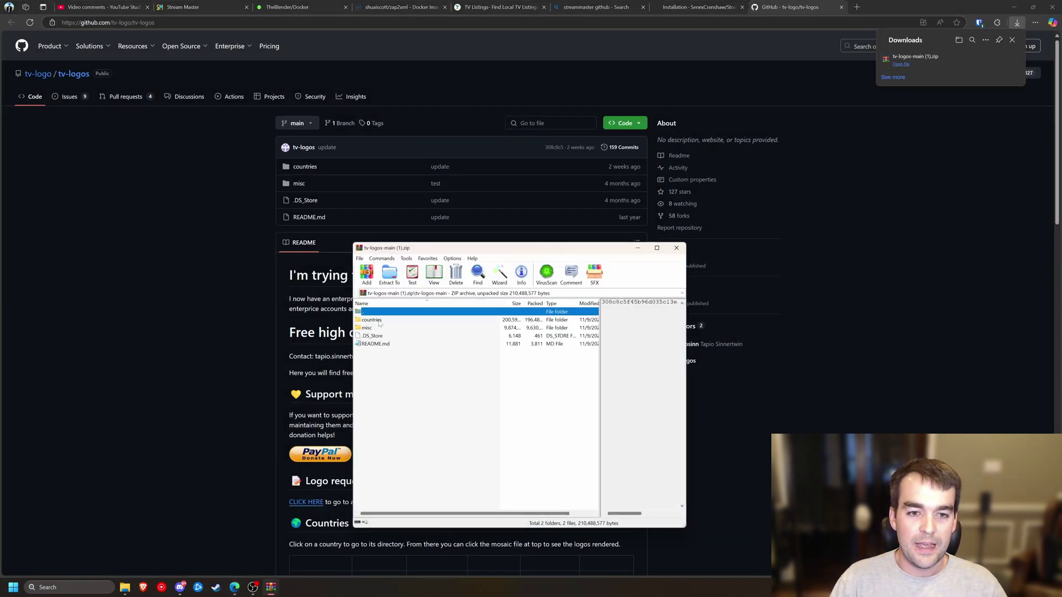
{"action": "double_click", "coordinate": [380, 321]}
{"action": "scroll", "coordinate": [386, 434], "scroll_direction": "down", "scroll_amount": 9}
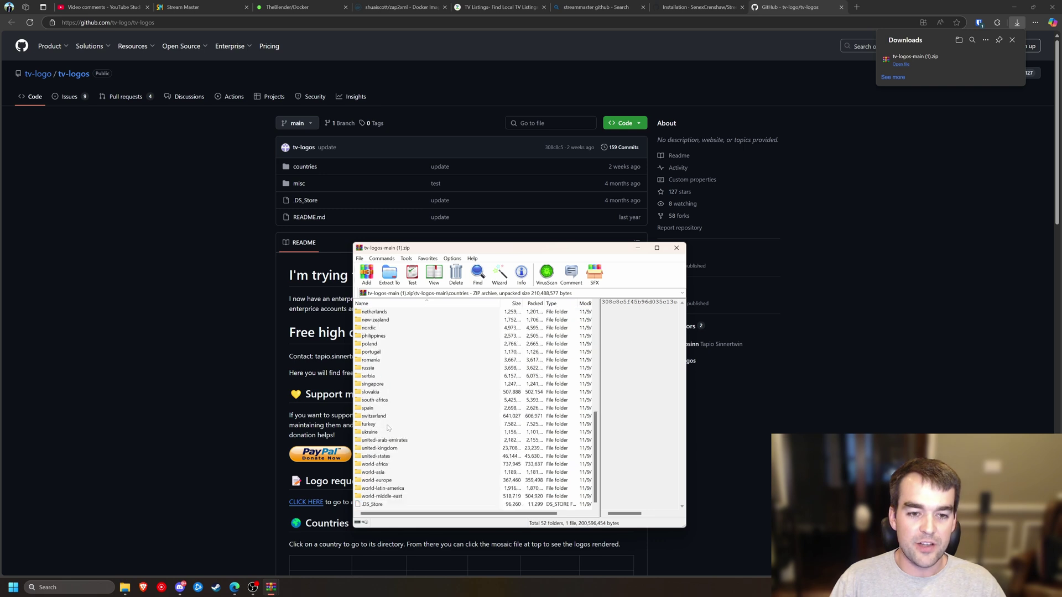
{"action": "scroll", "coordinate": [386, 434], "scroll_direction": "up", "scroll_amount": 9}
{"action": "double_click", "coordinate": [366, 312]}
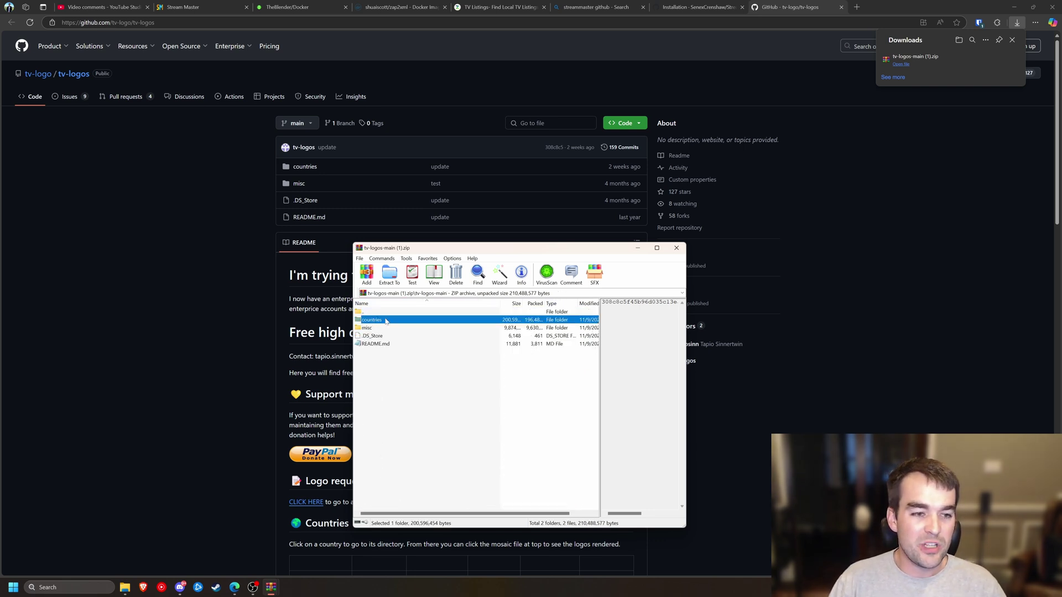
{"action": "double_click", "coordinate": [386, 321]}
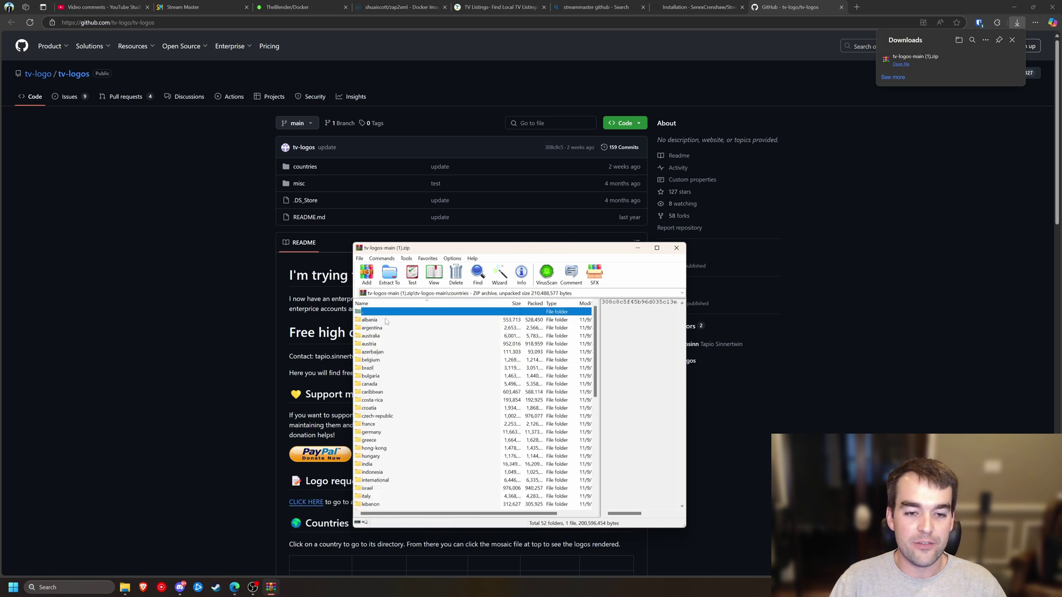
{"action": "scroll", "coordinate": [405, 489], "scroll_direction": "down", "scroll_amount": 9}
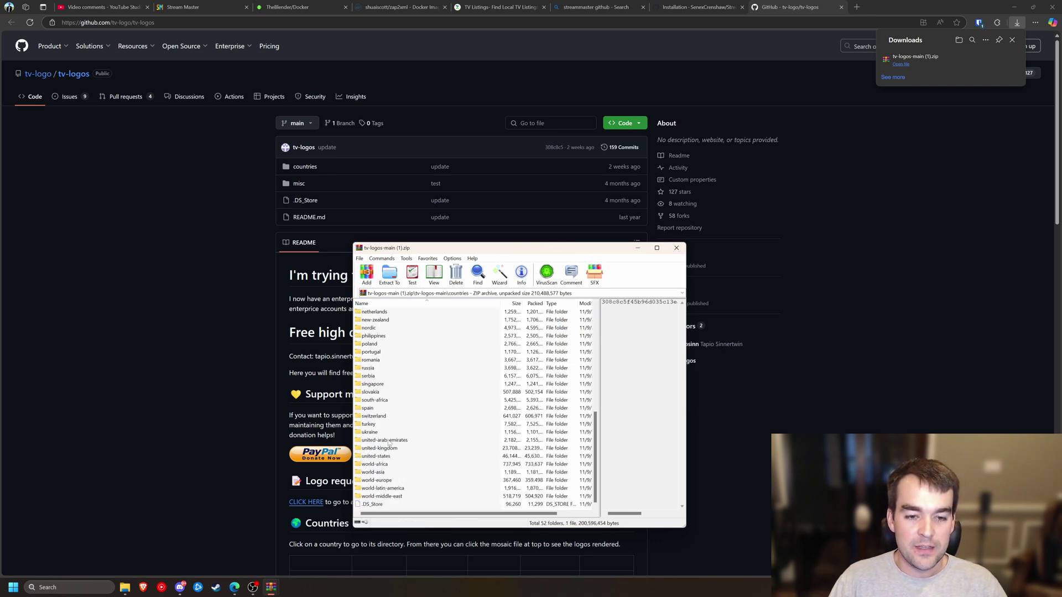
Drag the united-states logo folder from WinRAR into Explorer's countries folder and open it to confirm 788 items.
{"action": "left_click", "coordinate": [383, 456]}
{"action": "left_click", "coordinate": [127, 587]}
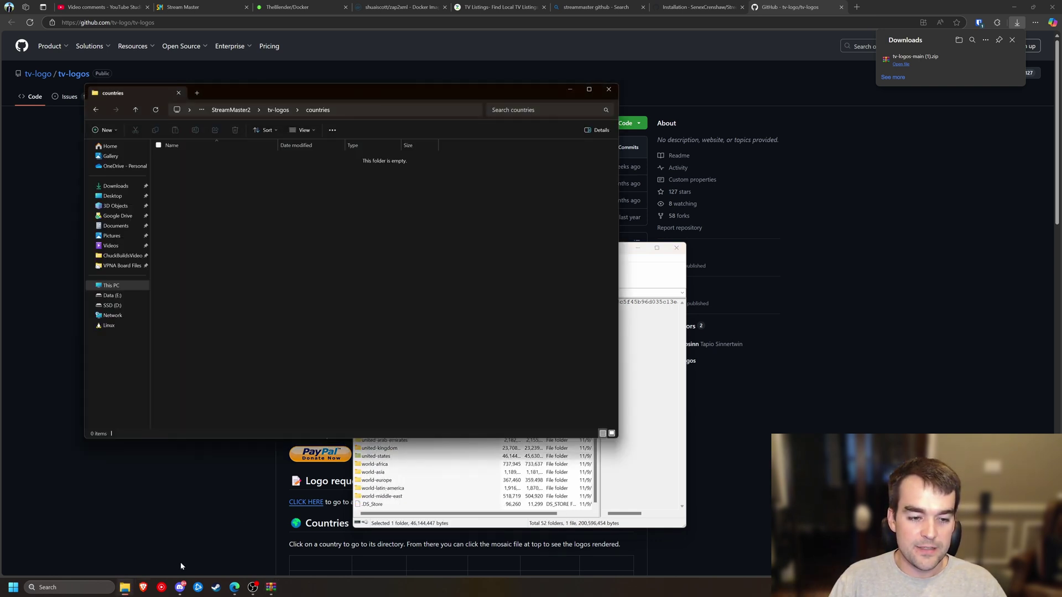
{"action": "left_click_drag", "start_coordinate": [389, 455], "coordinate": [267, 220]}
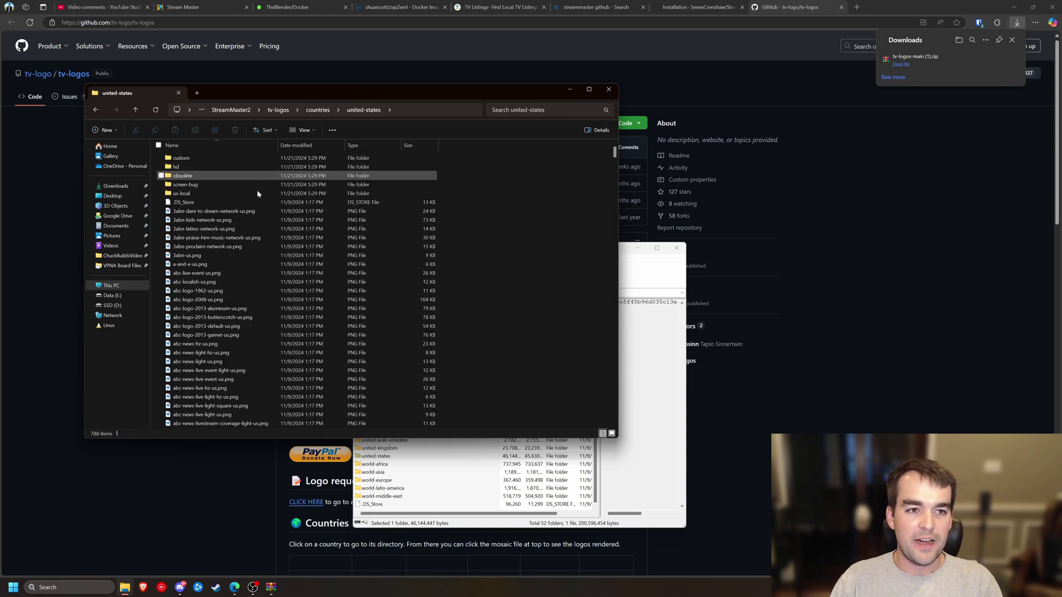
{"action": "double_click", "coordinate": [299, 203]}
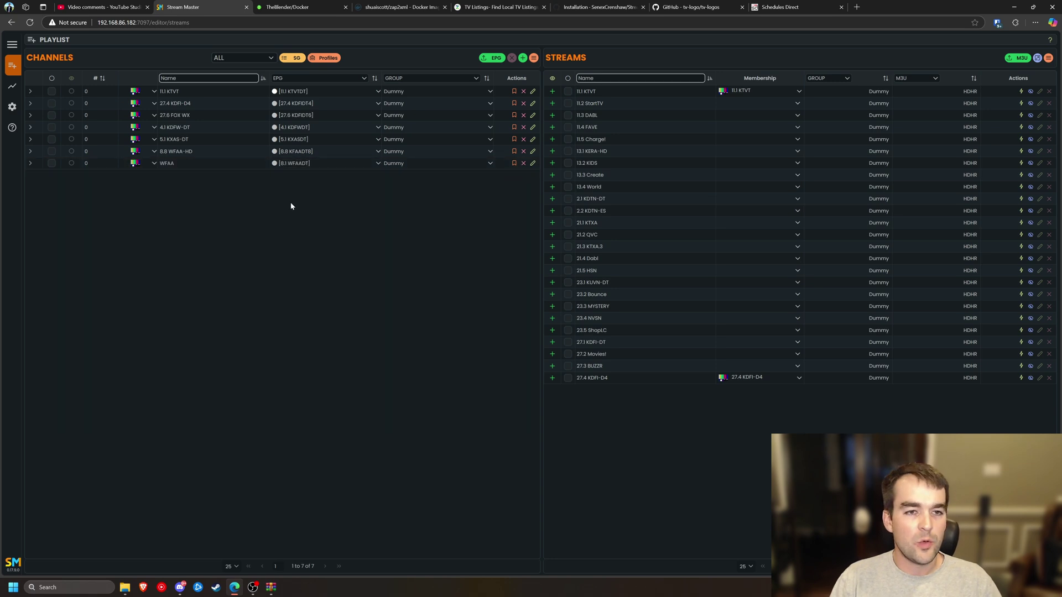
Start renaming 11.1 KTVT, cancel the edit, then view the Zap2it TV listings grid.
{"action": "left_click", "coordinate": [243, 92]}
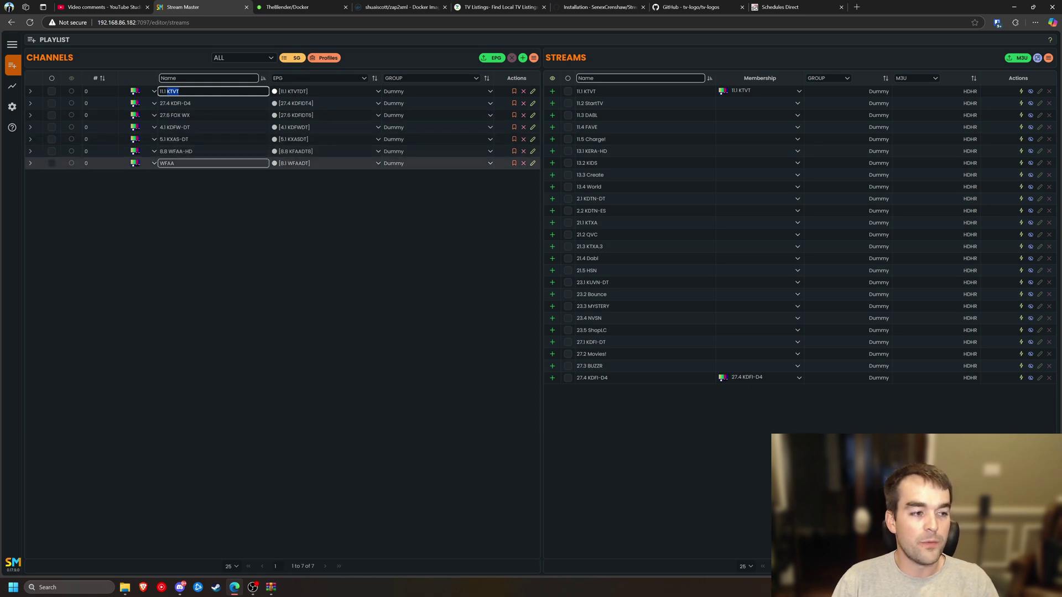
{"action": "key", "text": "Escape"}
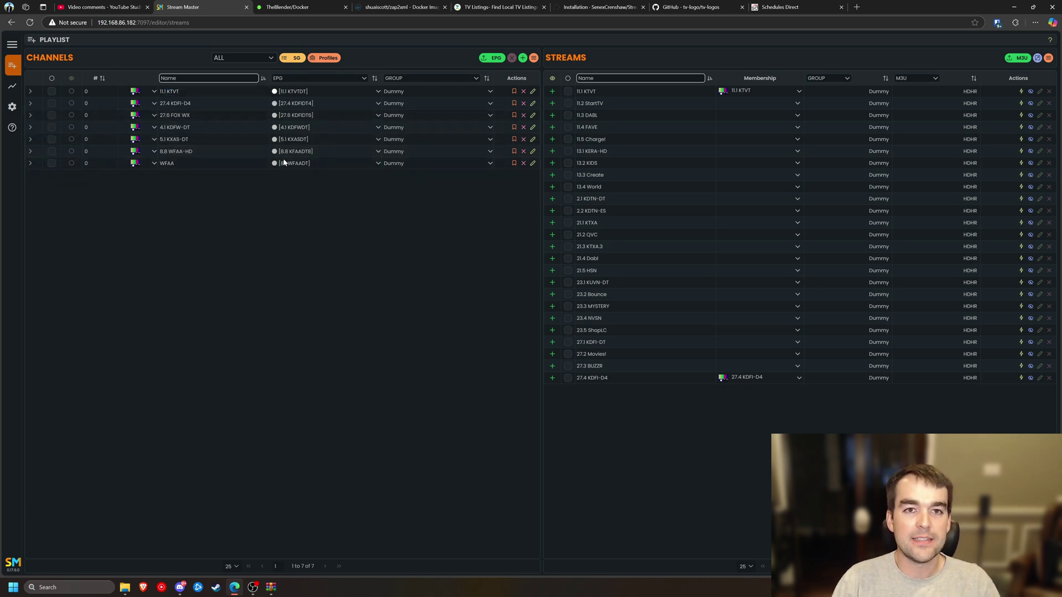
{"action": "left_click", "coordinate": [494, 7]}
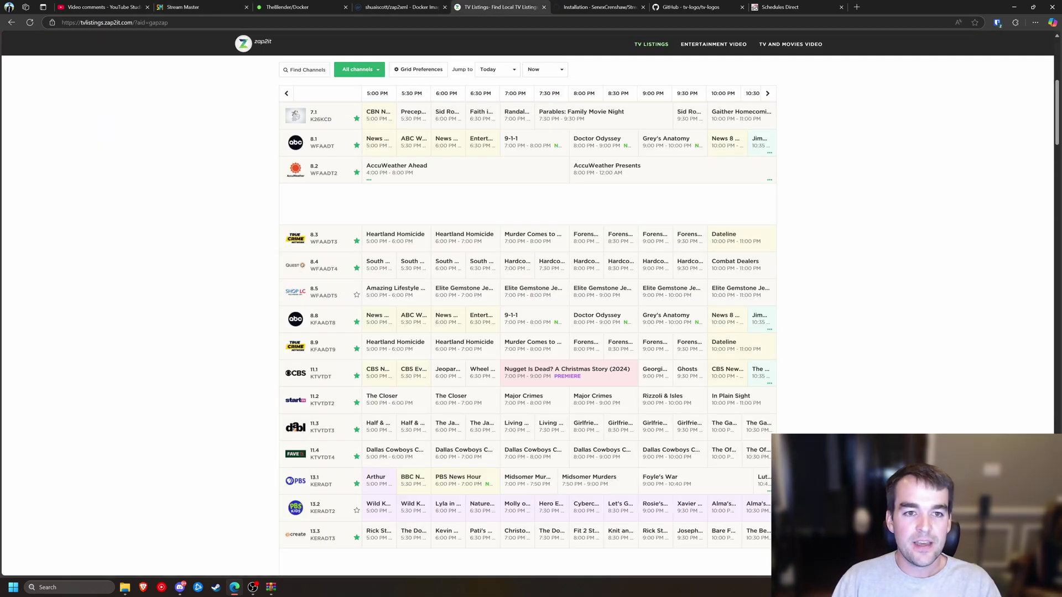
Give WFAA the abc-8-wfaa-us logo and assign a new logo to 8.8 WFAA-HD.
{"action": "left_click", "coordinate": [303, 5]}
{"action": "left_click", "coordinate": [182, 7]}
{"action": "left_click", "coordinate": [134, 164]}
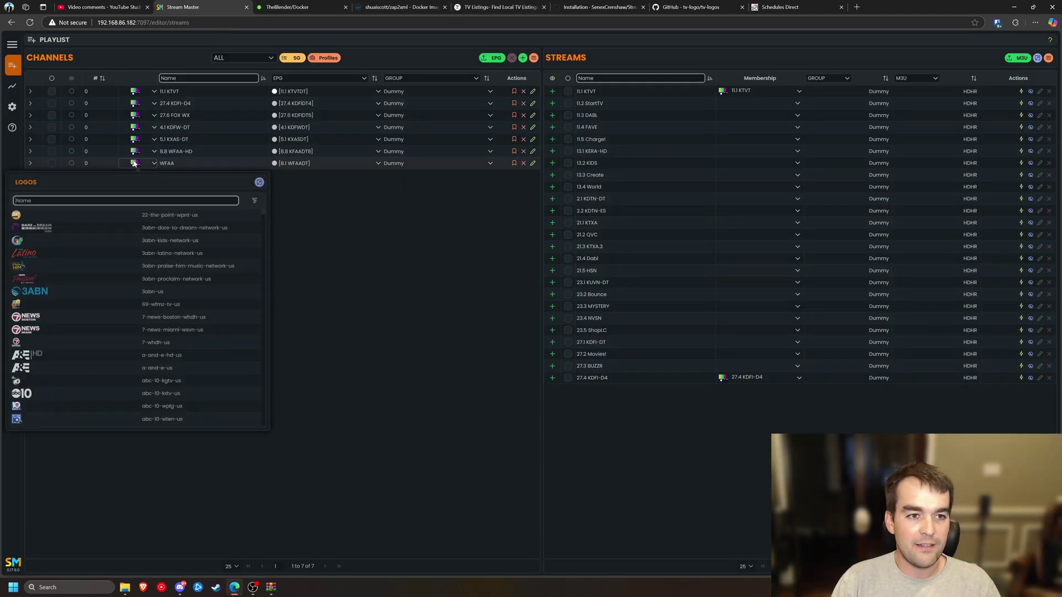
{"action": "type", "text": "abc"}
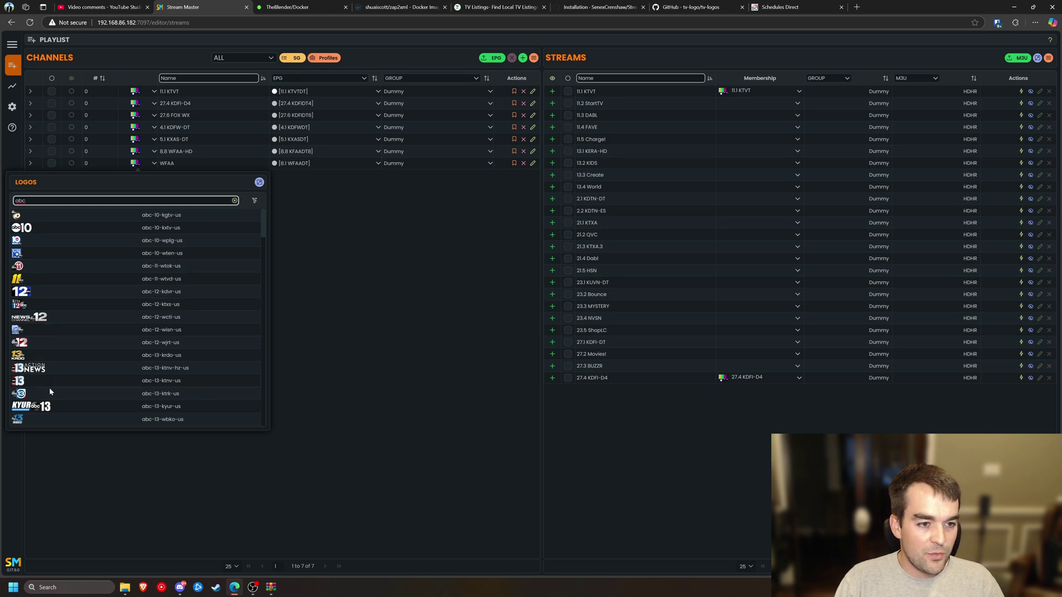
{"action": "scroll", "coordinate": [45, 390], "scroll_direction": "down", "scroll_amount": 10}
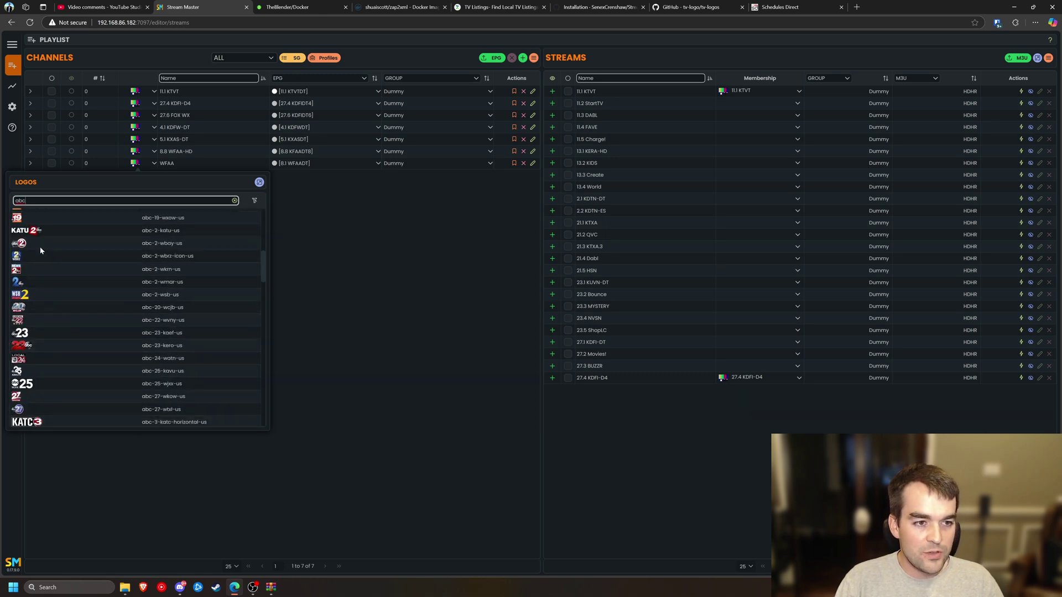
{"action": "scroll", "coordinate": [54, 382], "scroll_direction": "down", "scroll_amount": 10}
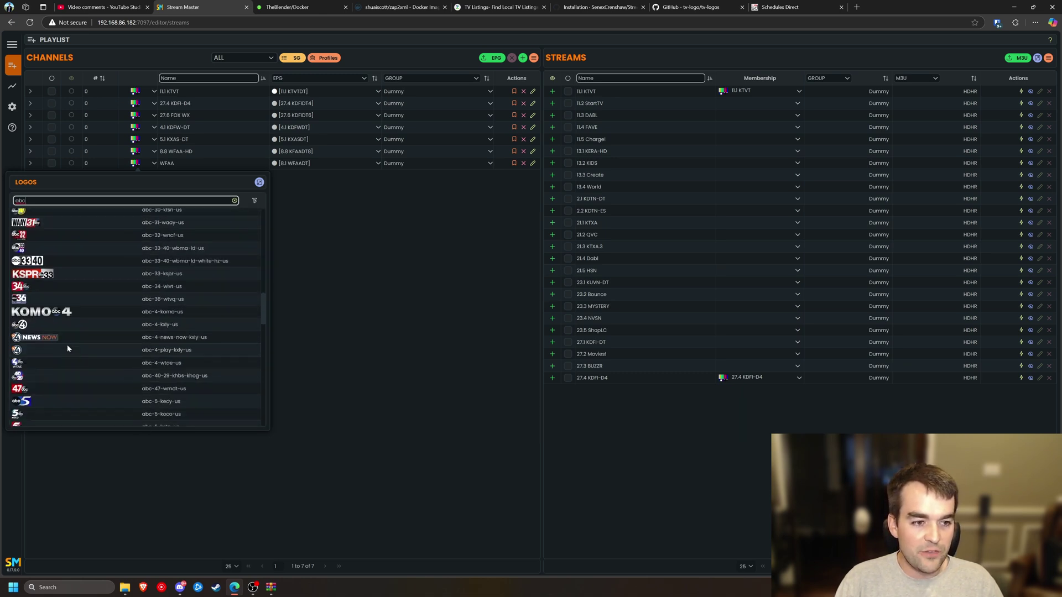
{"action": "scroll", "coordinate": [67, 348], "scroll_direction": "up", "scroll_amount": 20}
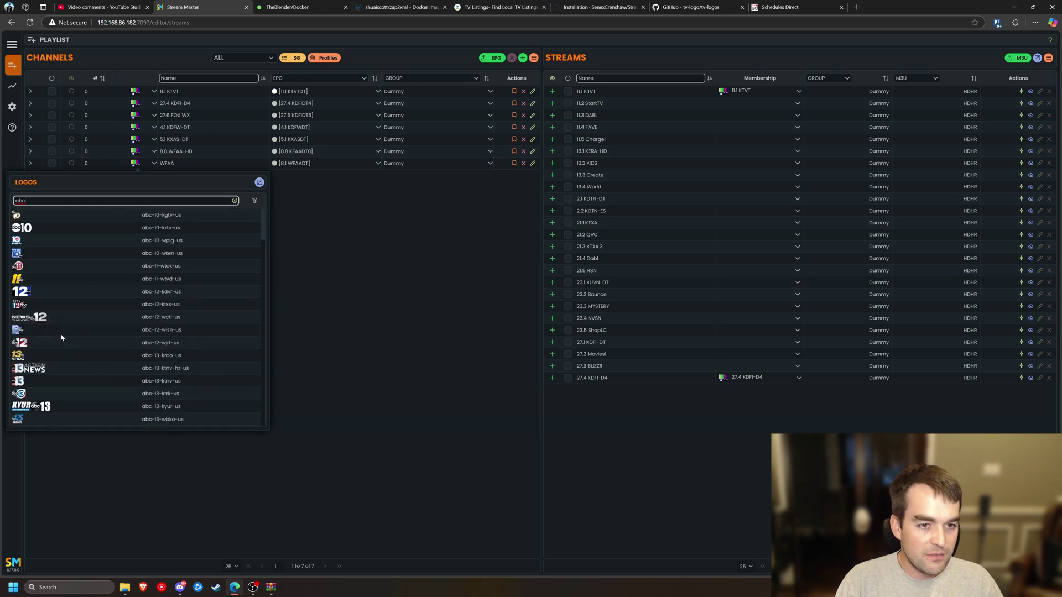
{"action": "scroll", "coordinate": [113, 288], "scroll_direction": "down", "scroll_amount": 20}
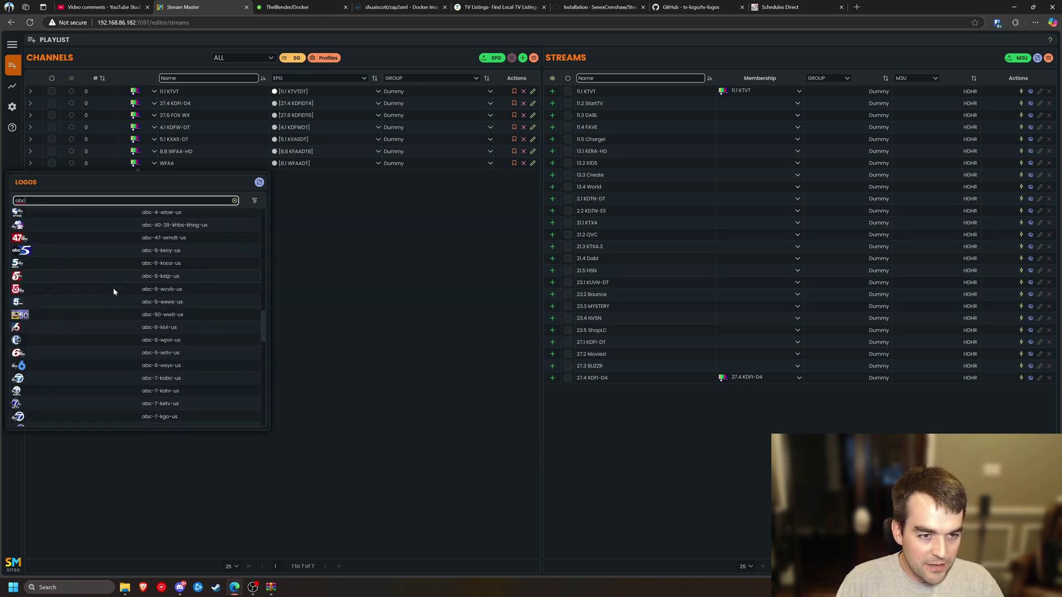
{"action": "scroll", "coordinate": [113, 292], "scroll_direction": "down", "scroll_amount": 5}
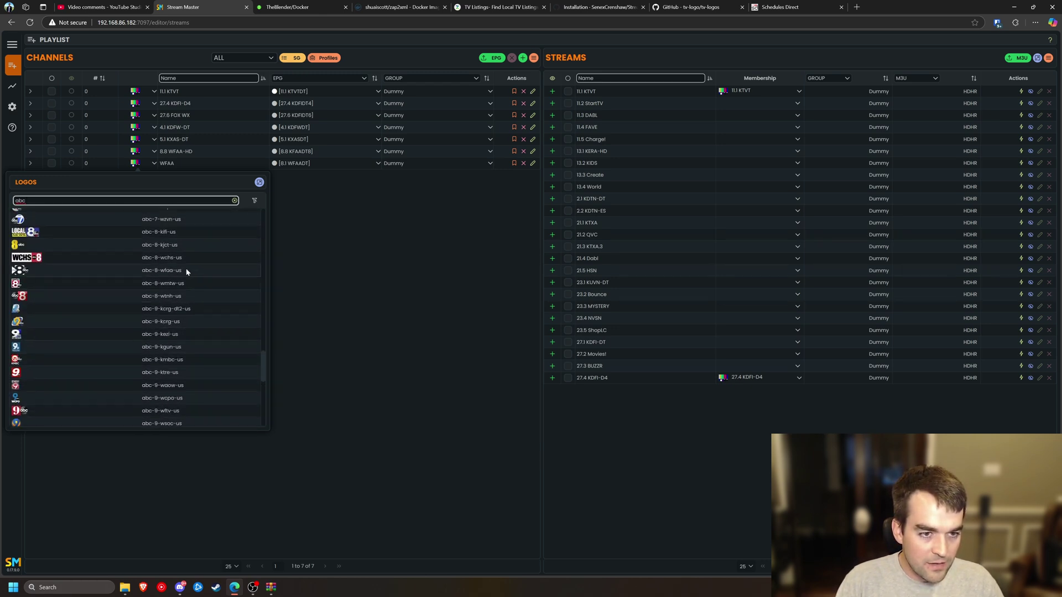
{"action": "left_click", "coordinate": [25, 274]}
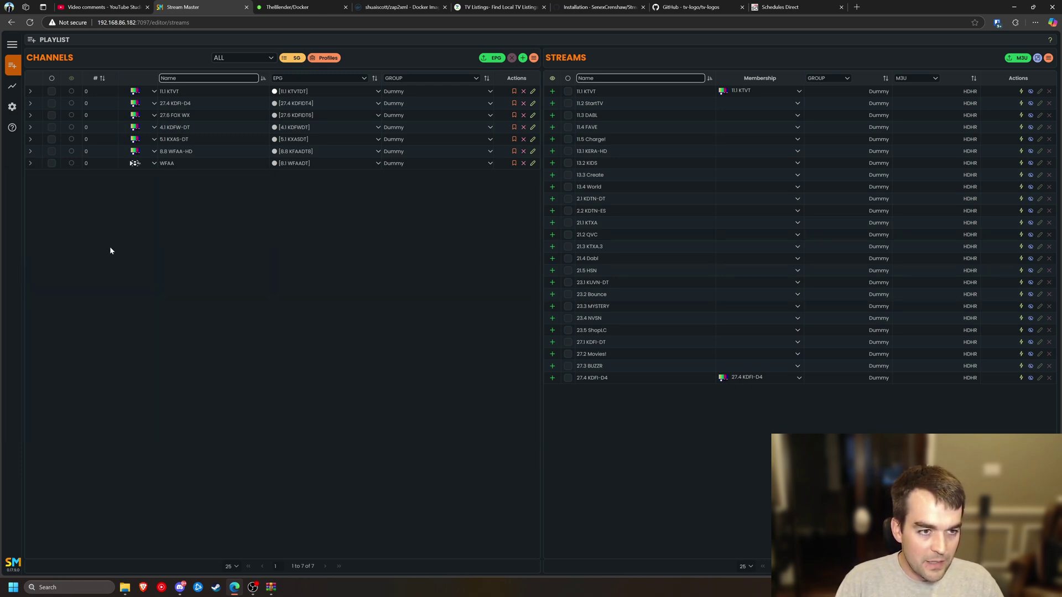
{"action": "left_click", "coordinate": [135, 151]}
{"action": "left_click", "coordinate": [18, 255]}
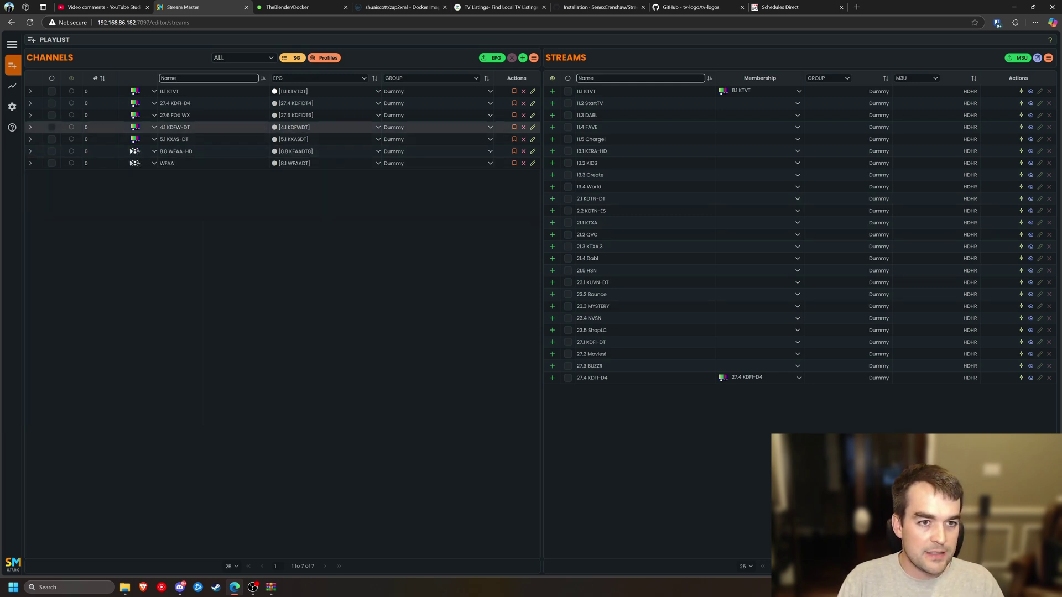
Give 11.1 KTVT the cbs-11-kktv-us logo, then check the Zap2it listings.
{"action": "left_click", "coordinate": [100, 91]}
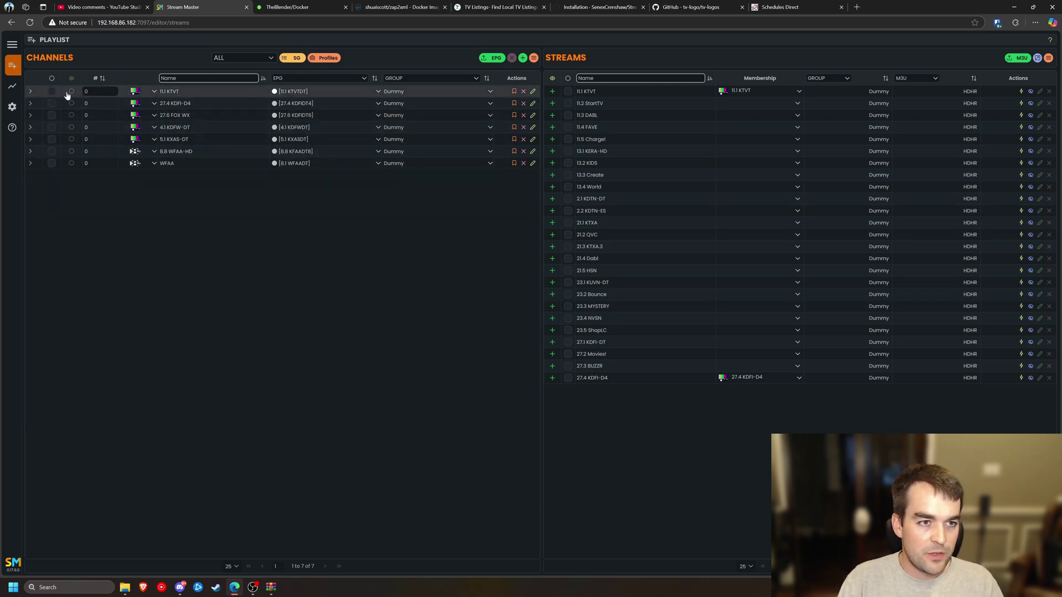
{"action": "left_click", "coordinate": [135, 91]}
{"action": "type", "text": "cbs-11"}
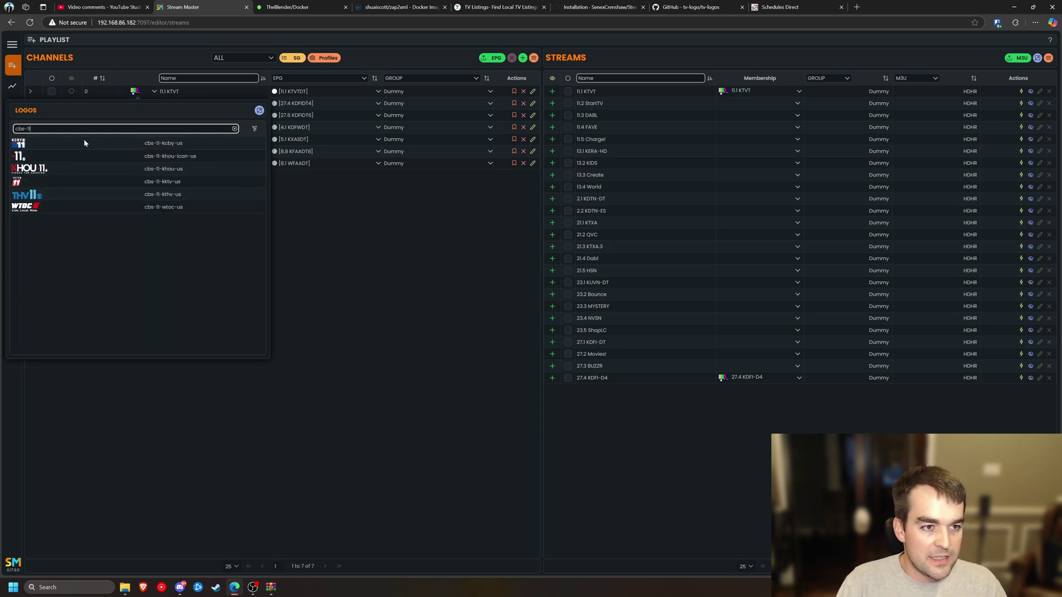
{"action": "left_click", "coordinate": [74, 181]}
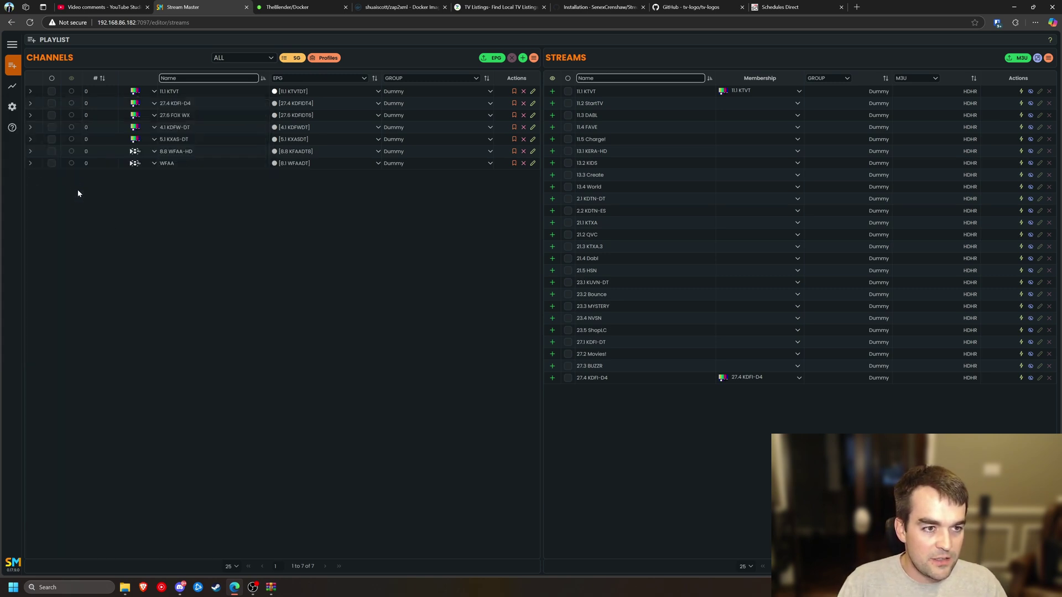
{"action": "left_click", "coordinate": [507, 6]}
{"action": "scroll", "coordinate": [490, 243], "scroll_direction": "down", "scroll_amount": 5}
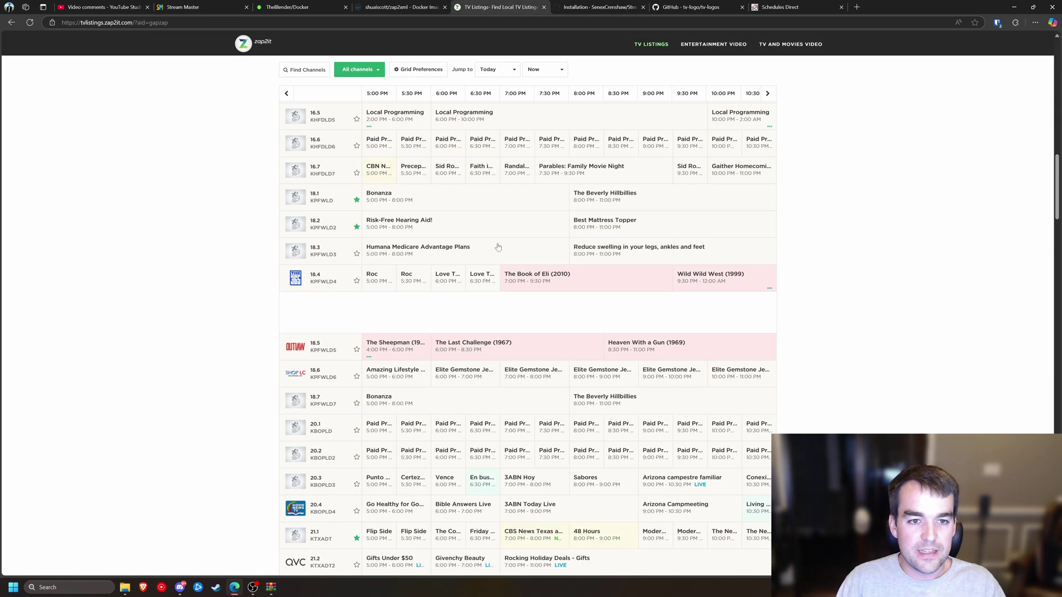
{"action": "scroll", "coordinate": [491, 251], "scroll_direction": "down", "scroll_amount": 9}
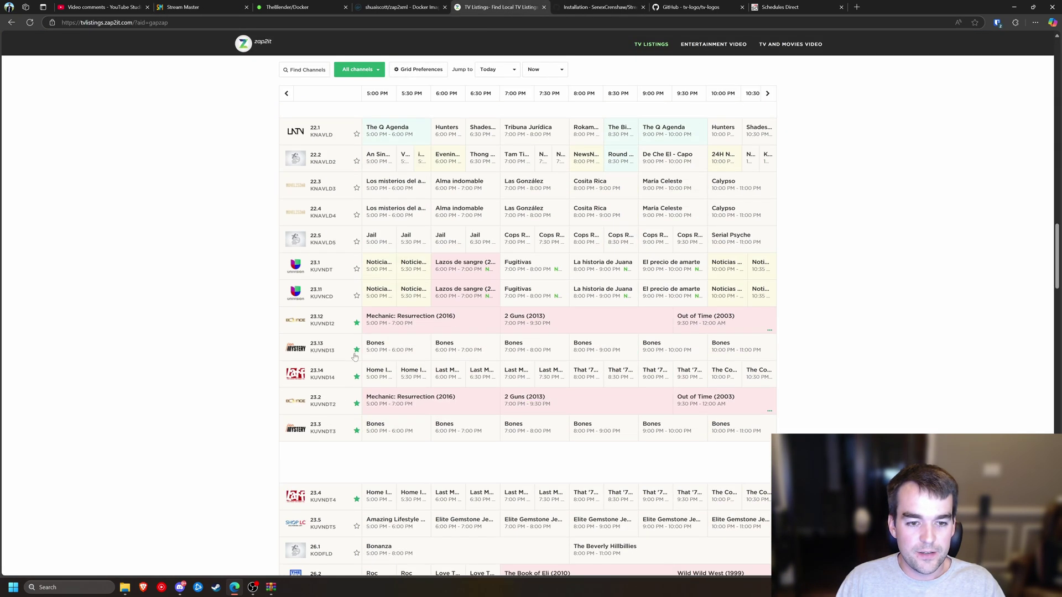
{"action": "left_click", "coordinate": [183, 6]}
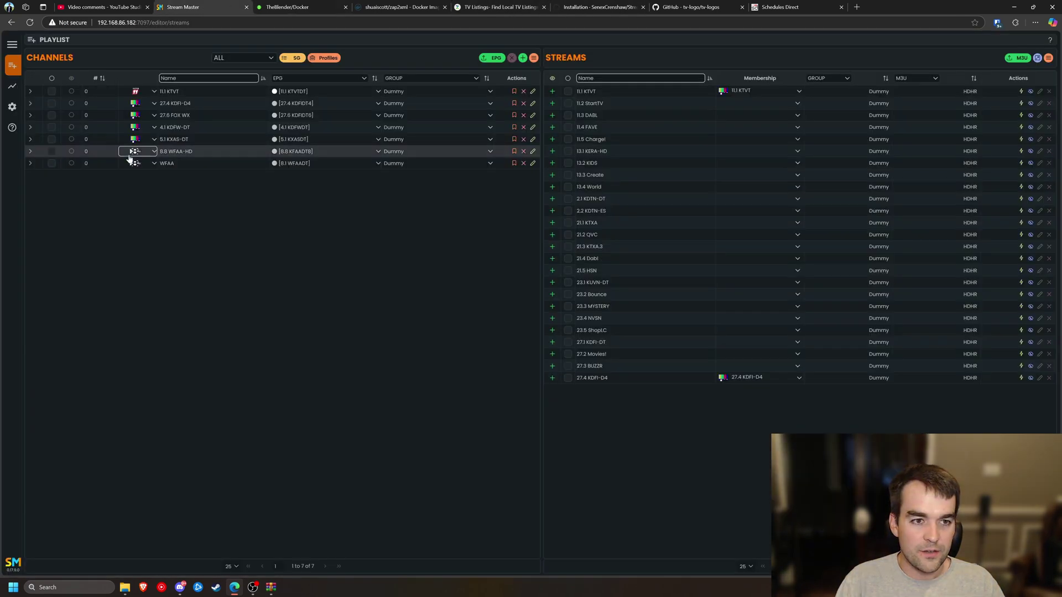
Assign FOX logos to 27.4 KDFI-D4 and 27.6 FOX WX.
{"action": "left_click", "coordinate": [135, 104]}
{"action": "type", "text": "FOX"}
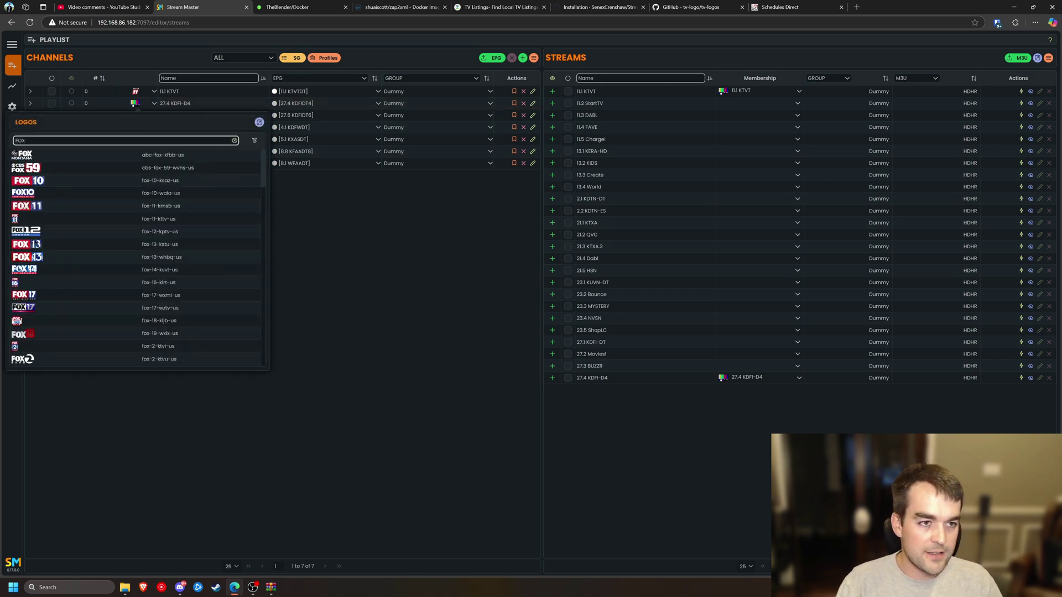
{"action": "scroll", "coordinate": [77, 288], "scroll_direction": "down", "scroll_amount": 5}
{"action": "scroll", "coordinate": [75, 289], "scroll_direction": "down", "scroll_amount": 8}
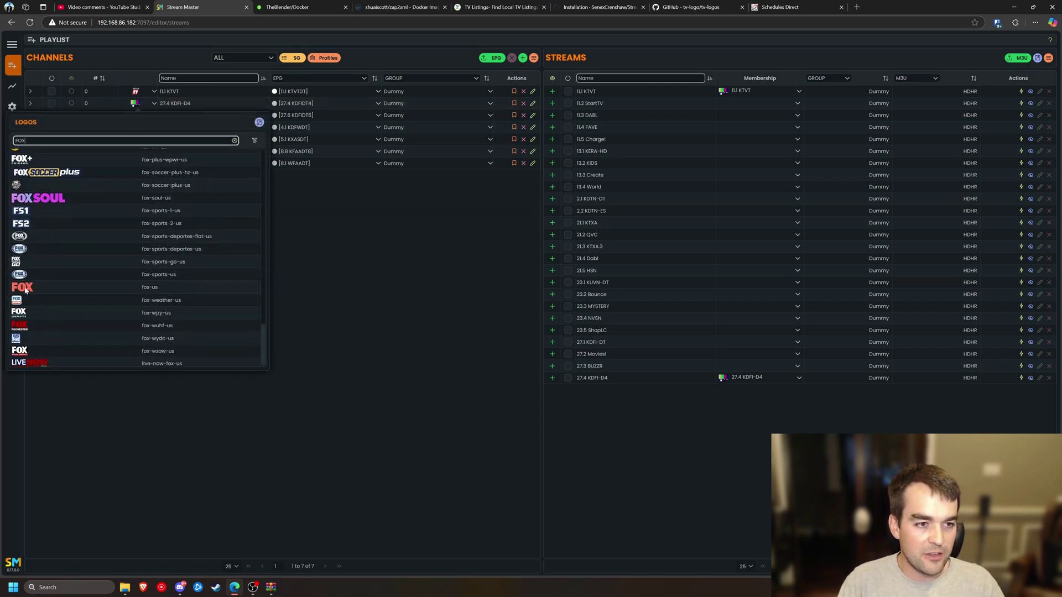
{"action": "scroll", "coordinate": [44, 307], "scroll_direction": "up", "scroll_amount": 5}
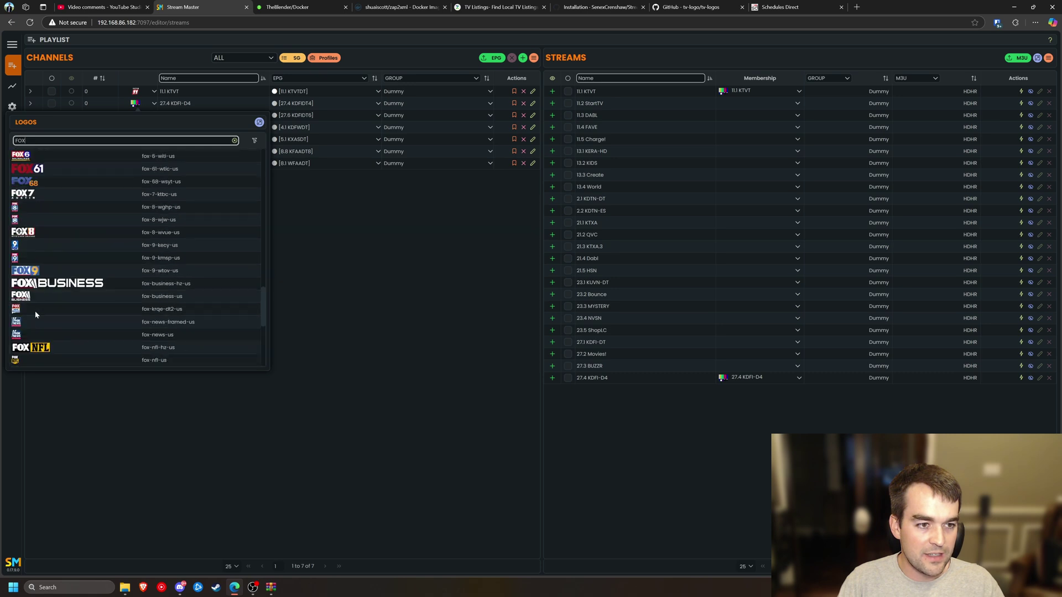
{"action": "scroll", "coordinate": [34, 244], "scroll_direction": "up", "scroll_amount": 2}
{"action": "scroll", "coordinate": [34, 228], "scroll_direction": "up", "scroll_amount": 5}
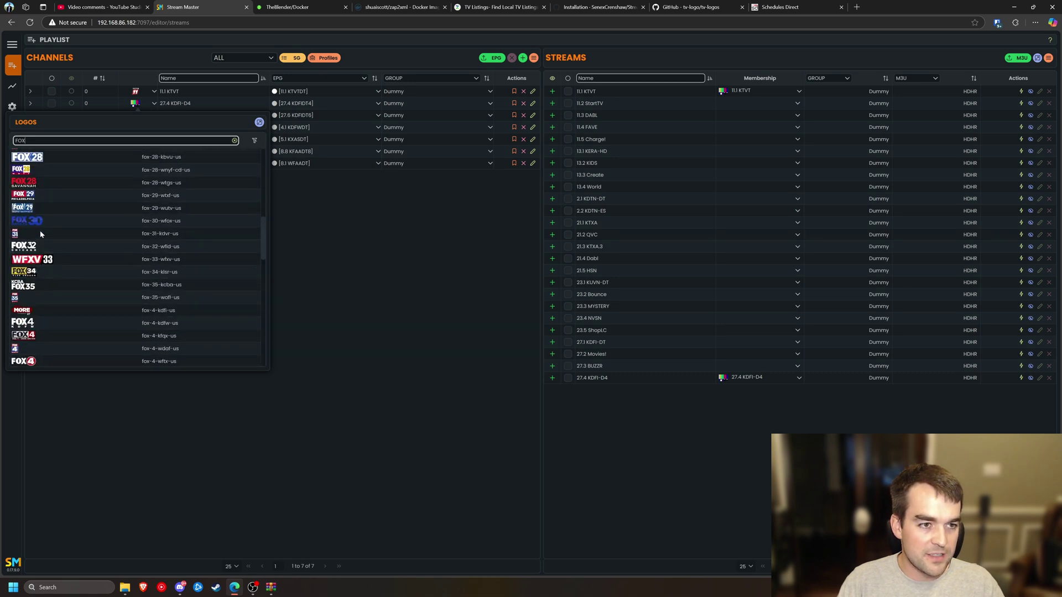
{"action": "left_click", "coordinate": [40, 230]}
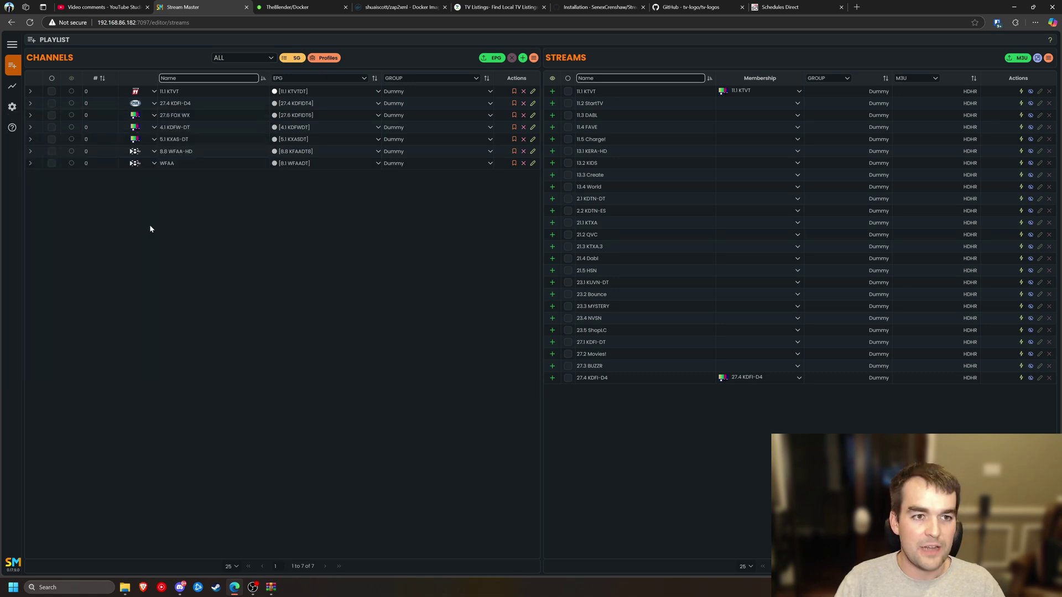
{"action": "left_click", "coordinate": [145, 115]}
{"action": "scroll", "coordinate": [108, 168], "scroll_direction": "down", "scroll_amount": 15}
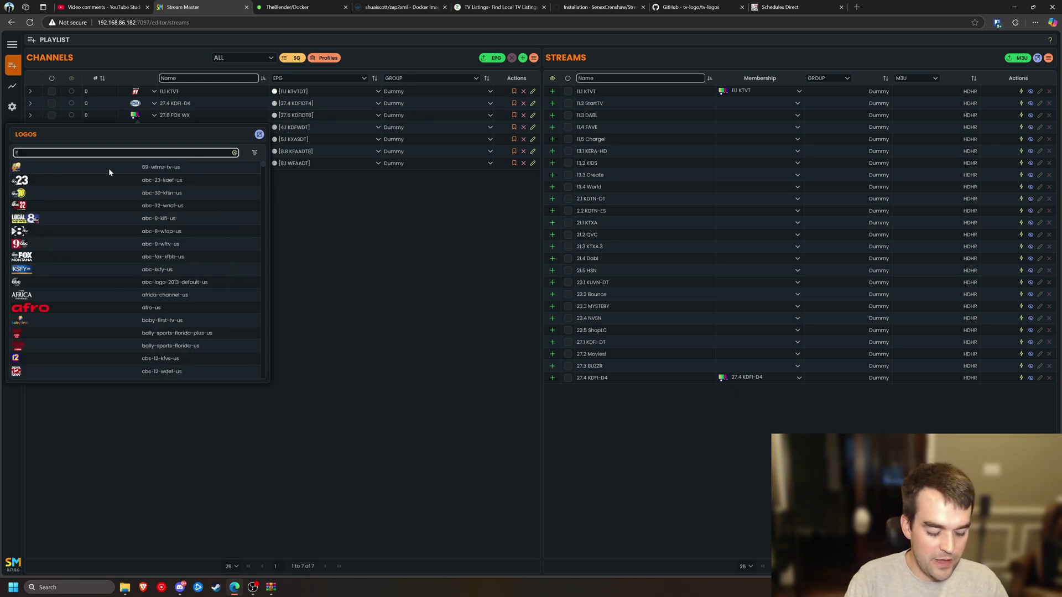
{"action": "left_click", "coordinate": [108, 168]}
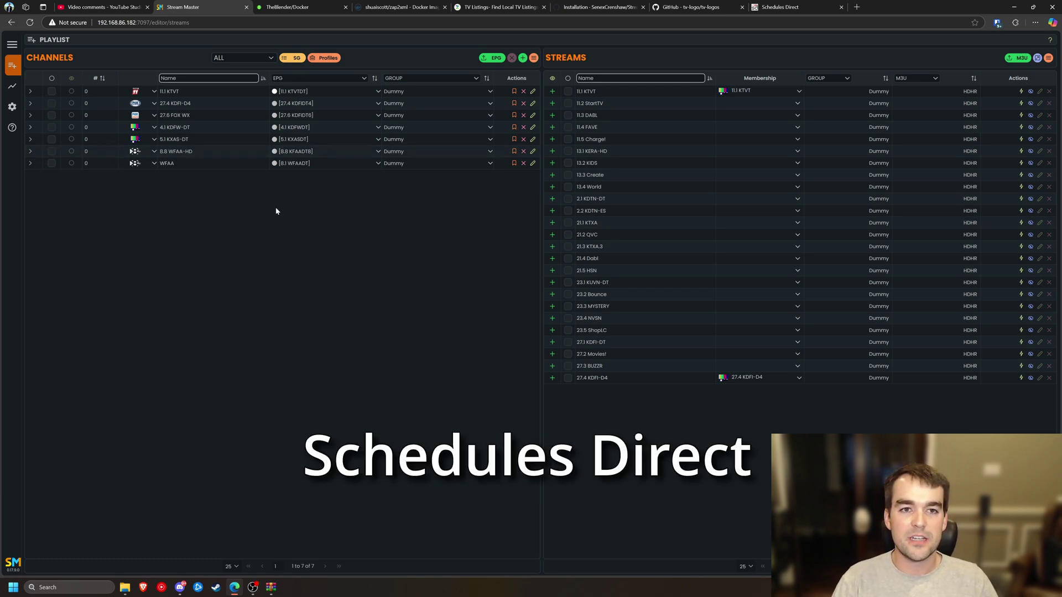
Open StreamMaster settings, then review Zap2it's Satellite providers for 75206 without changing the provider.
{"action": "left_click", "coordinate": [12, 106]}
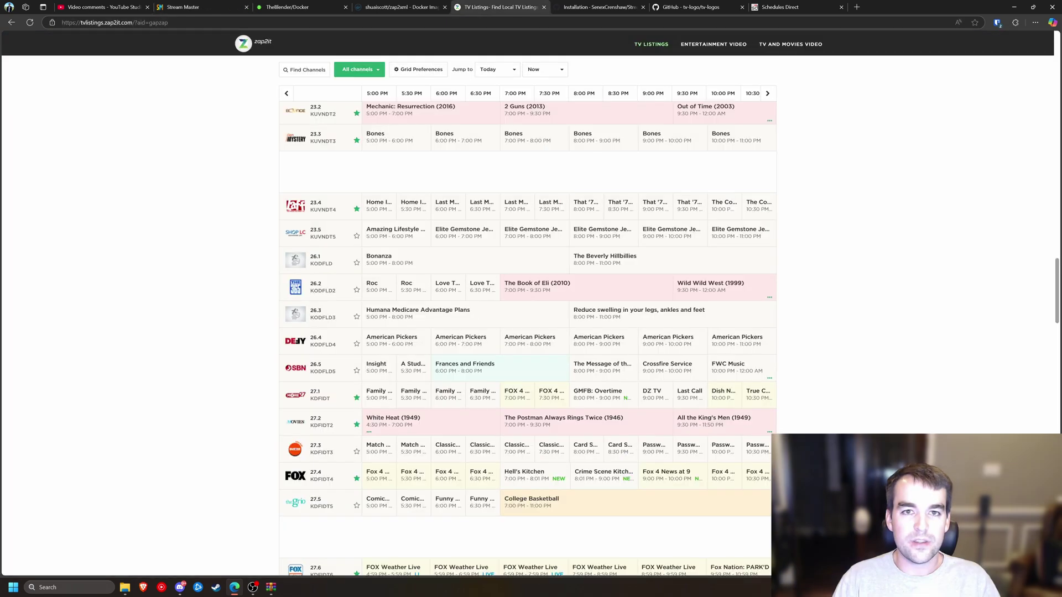
{"action": "left_click", "coordinate": [500, 7]}
{"action": "scroll", "coordinate": [378, 99], "scroll_direction": "up", "scroll_amount": 15}
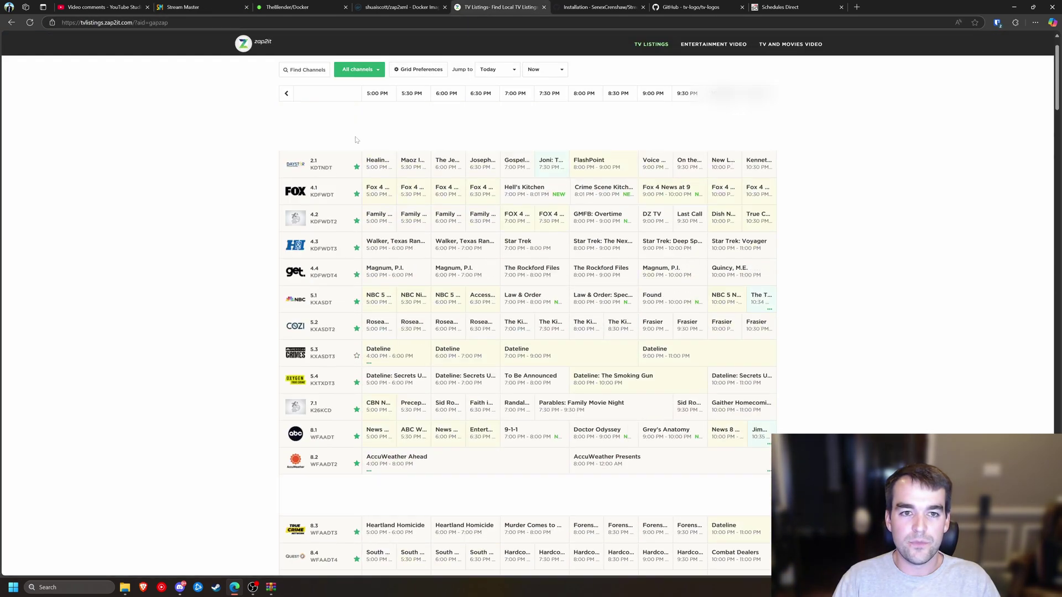
{"action": "left_click", "coordinate": [309, 116]}
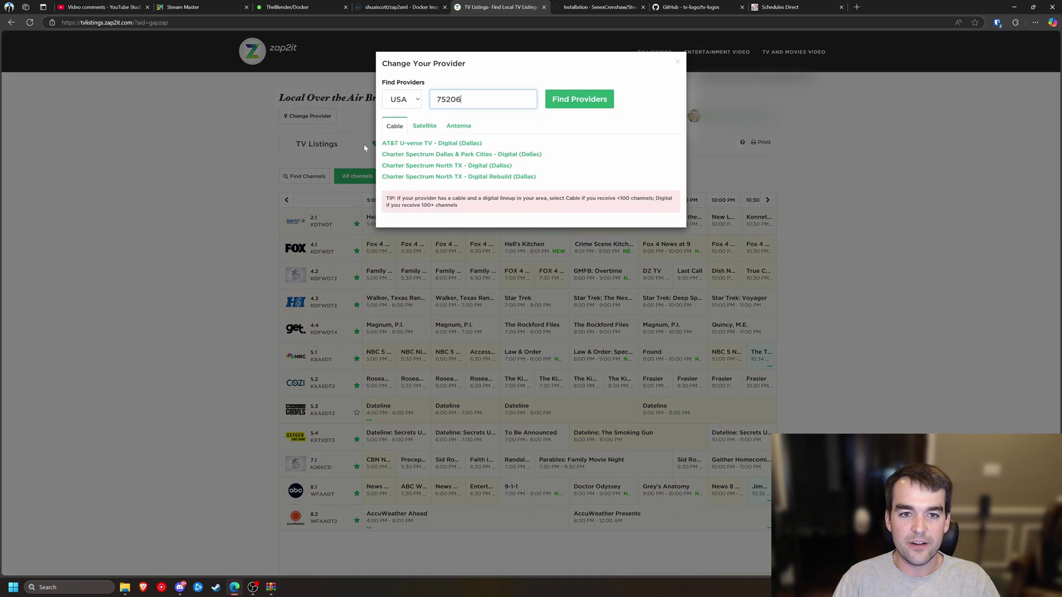
{"action": "left_click", "coordinate": [425, 125]}
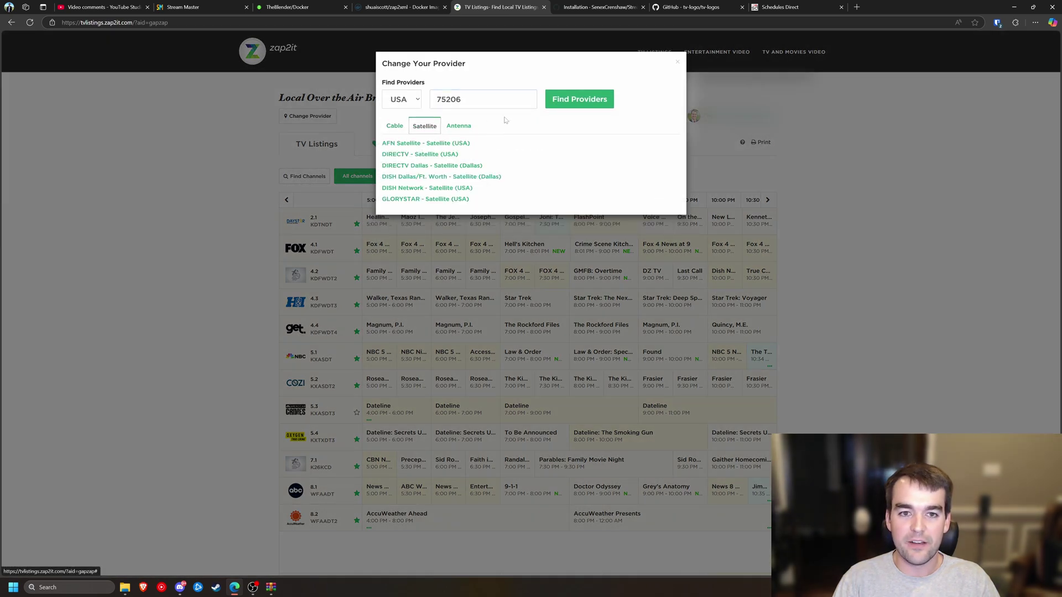
{"action": "left_click", "coordinate": [197, 141]}
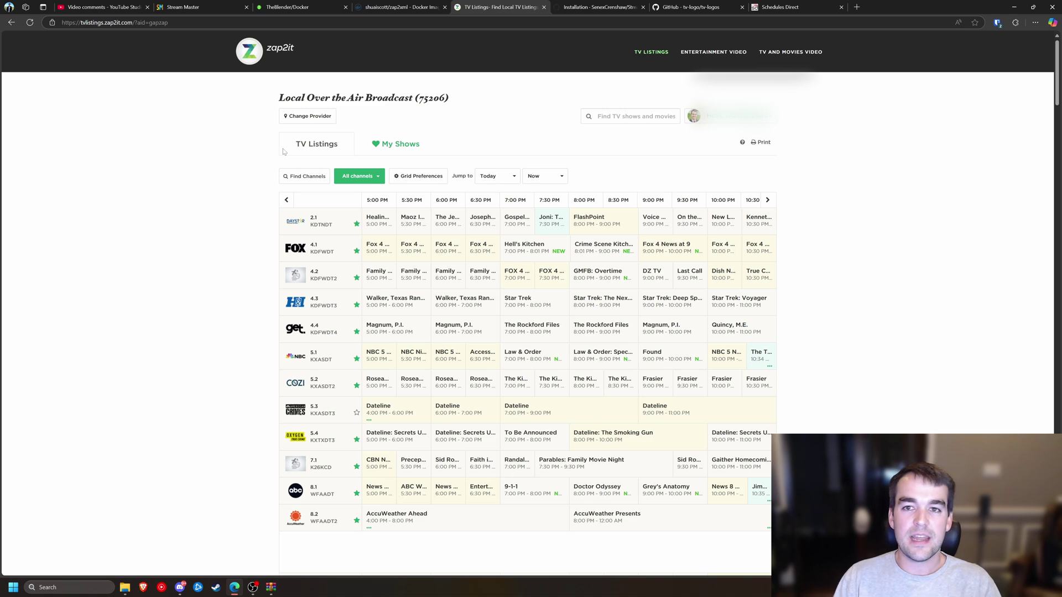
Review the zap2xml Docker Hub page, then go from StreamMaster settings to the Schedules Direct site.
{"action": "left_click", "coordinate": [401, 7]}
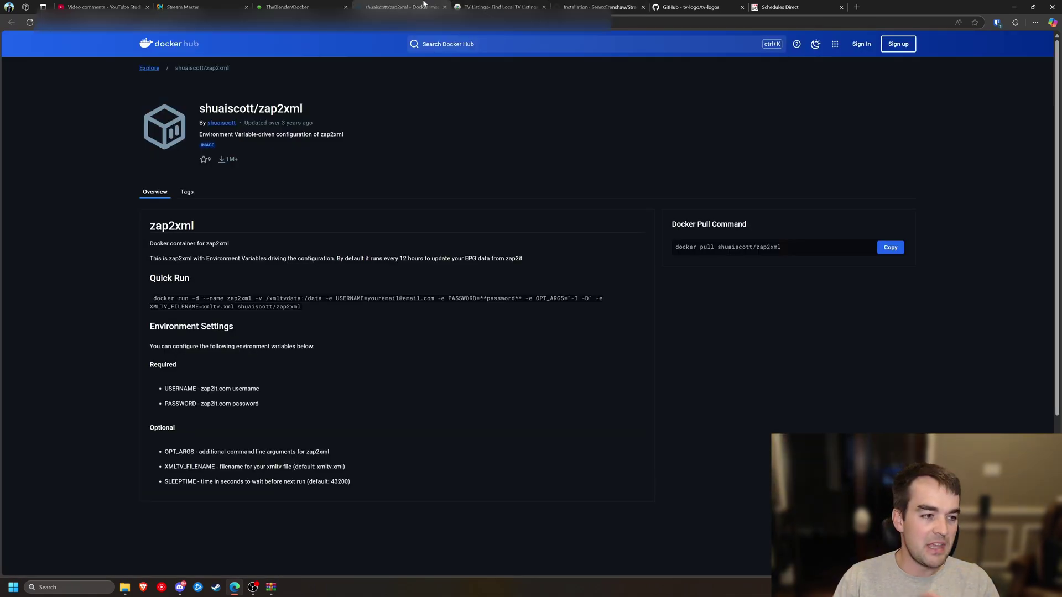
{"action": "left_click", "coordinate": [173, 7]}
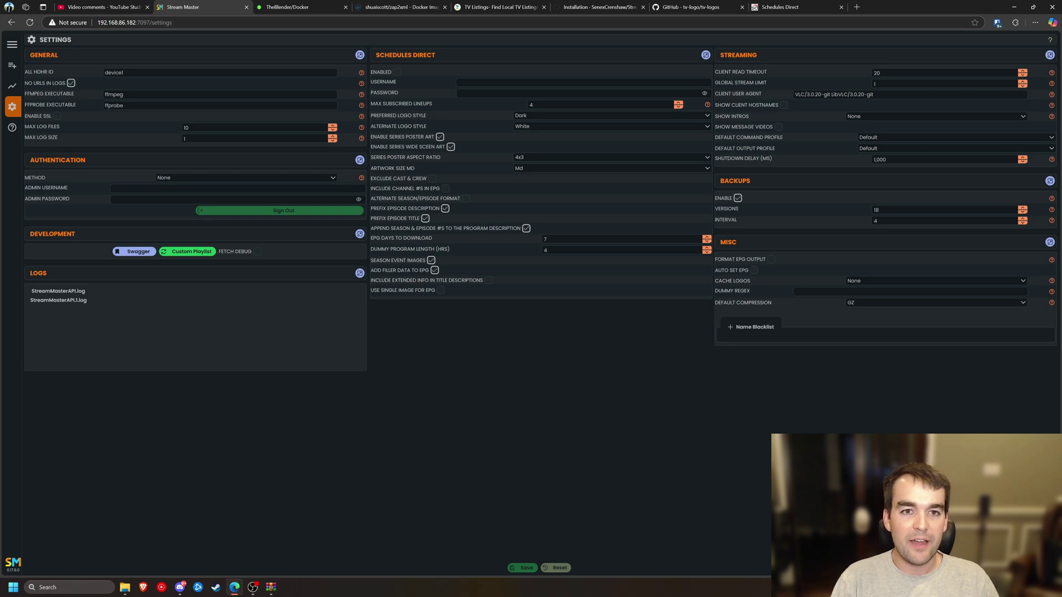
{"action": "key", "text": "ctrl+9"}
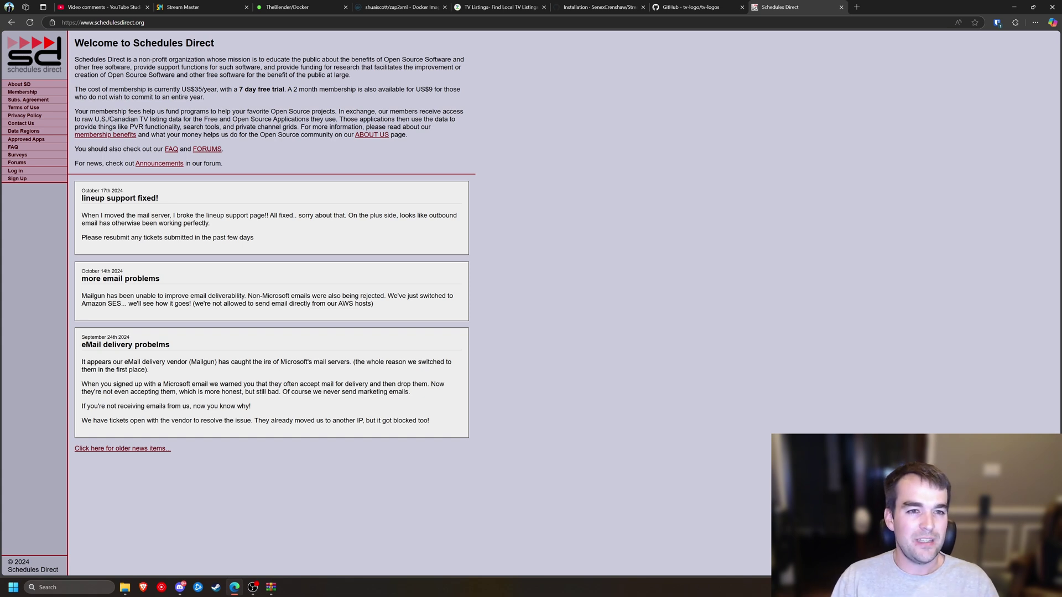
Read the Schedules Direct non-profit and Open Source Software descriptions.
{"action": "left_click_drag", "start_coordinate": [134, 59], "coordinate": [204, 59]}
{"action": "left_click", "coordinate": [206, 60]}
{"action": "left_click_drag", "start_coordinate": [379, 56], "coordinate": [486, 54]}
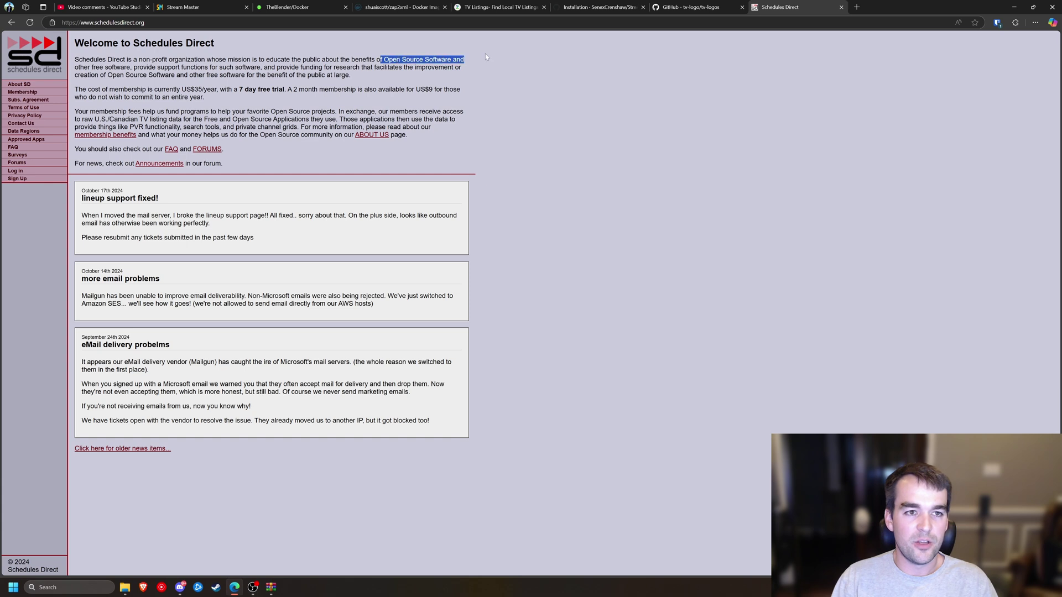
{"action": "left_click", "coordinate": [234, 97]}
Review the Schedules Direct membership levels, including the 2-month and 1-year plans.
{"action": "left_click", "coordinate": [46, 95]}
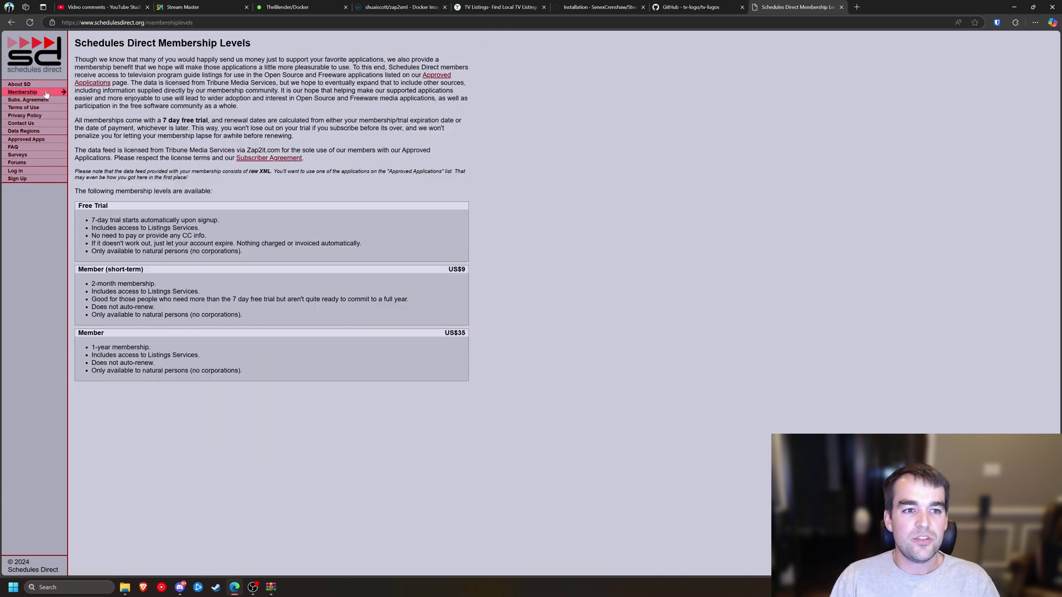
{"action": "left_click_drag", "start_coordinate": [92, 284], "coordinate": [208, 285]}
{"action": "left_click", "coordinate": [131, 334]}
{"action": "left_click_drag", "start_coordinate": [92, 347], "coordinate": [232, 366]}
{"action": "left_click", "coordinate": [244, 370]}
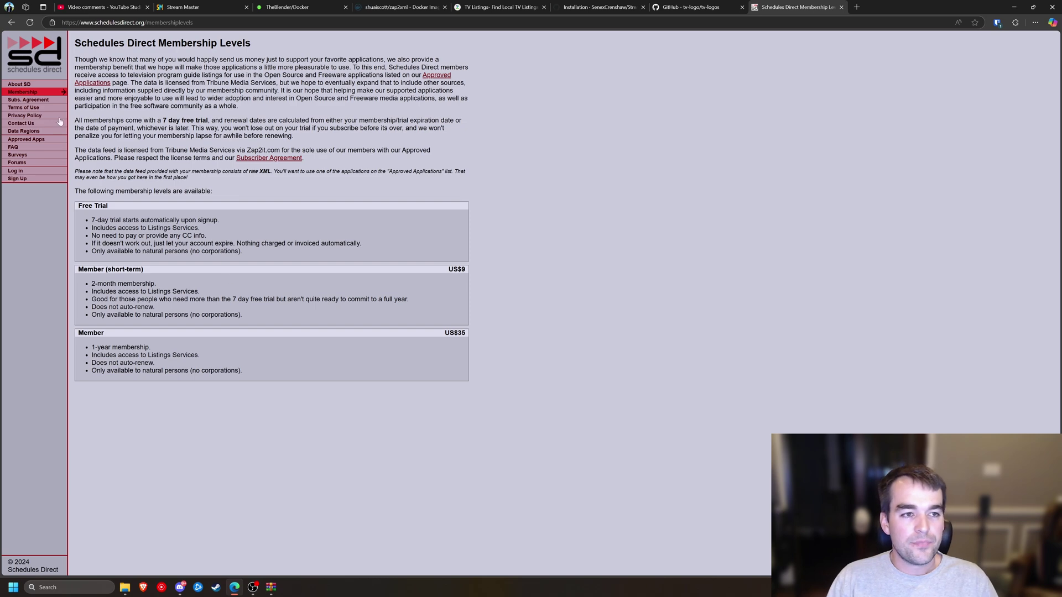
Browse the list of programs that use Schedules Direct and the About page.
{"action": "left_click", "coordinate": [39, 142]}
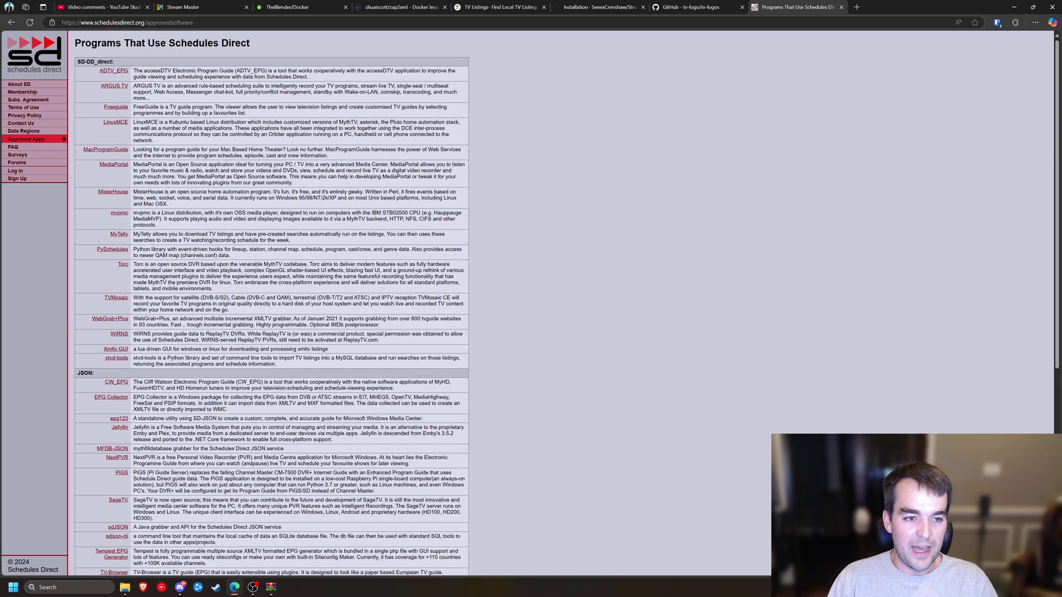
{"action": "scroll", "coordinate": [264, 299], "scroll_direction": "down", "scroll_amount": 5}
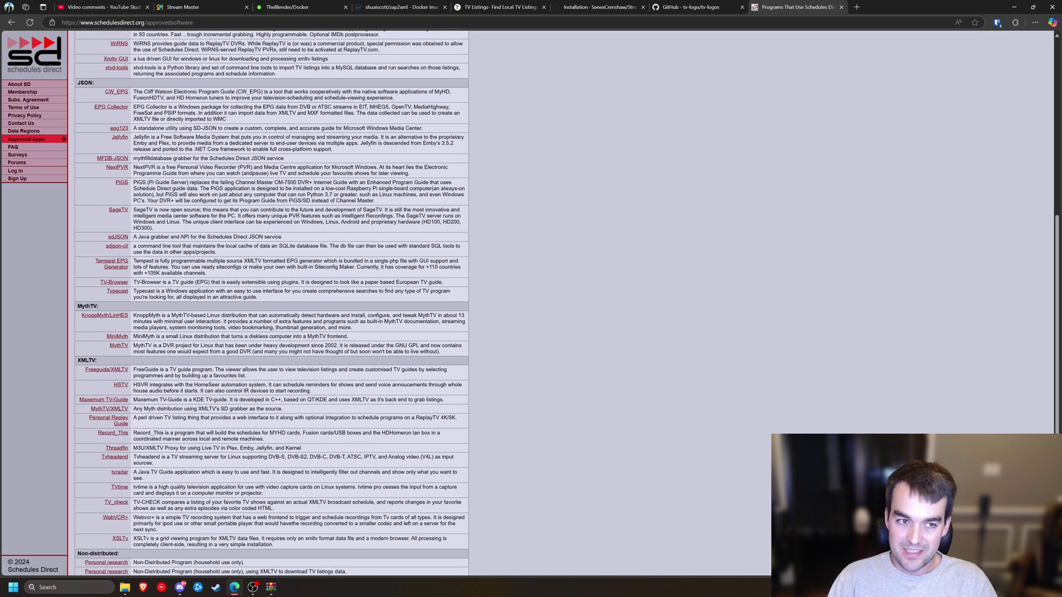
{"action": "scroll", "coordinate": [266, 277], "scroll_direction": "up", "scroll_amount": 5}
{"action": "left_click", "coordinate": [22, 85]}
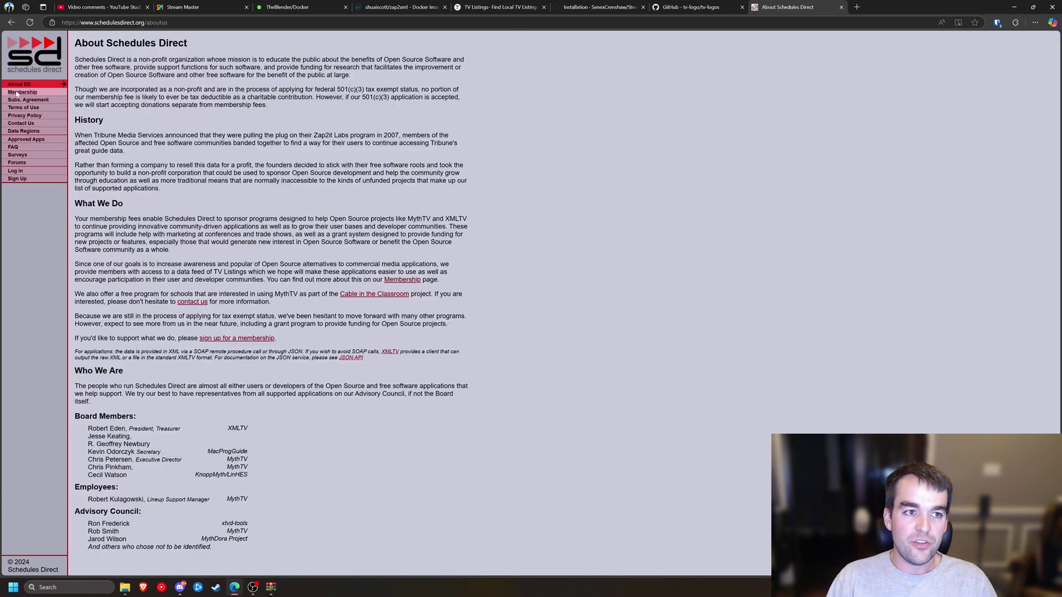
{"action": "left_click", "coordinate": [23, 91]}
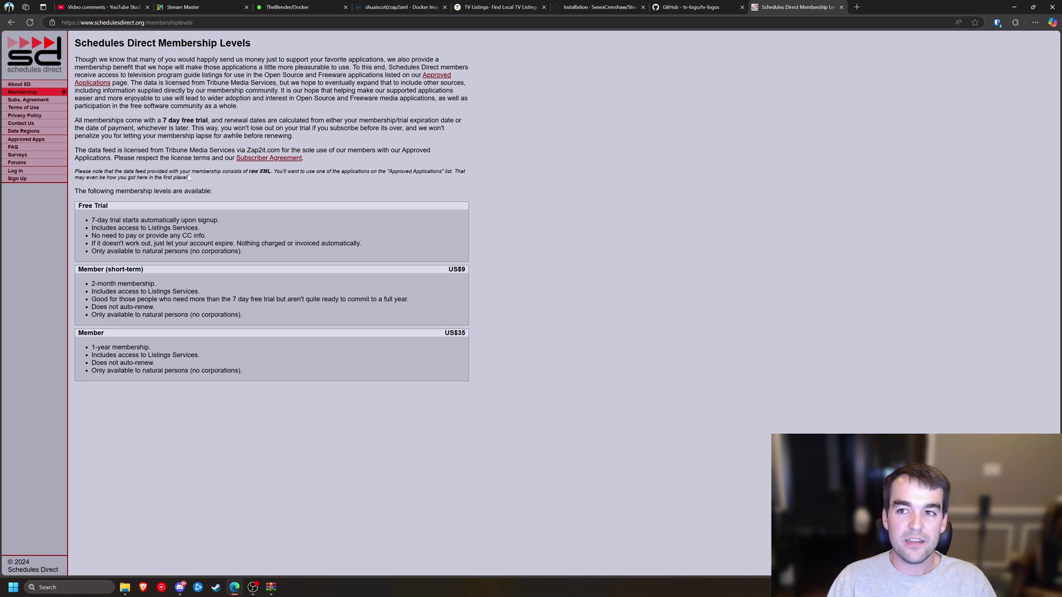
Log in to Schedules Direct, note the 'IP already in use' warning, and return to StreamMaster.
{"action": "left_click", "coordinate": [28, 172]}
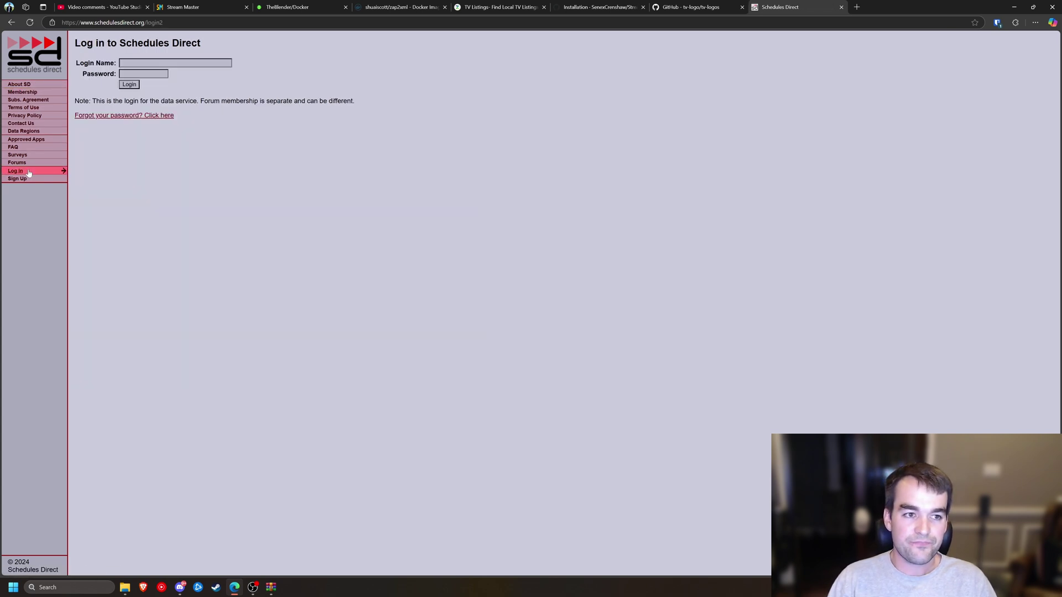
{"action": "left_click", "coordinate": [27, 178]}
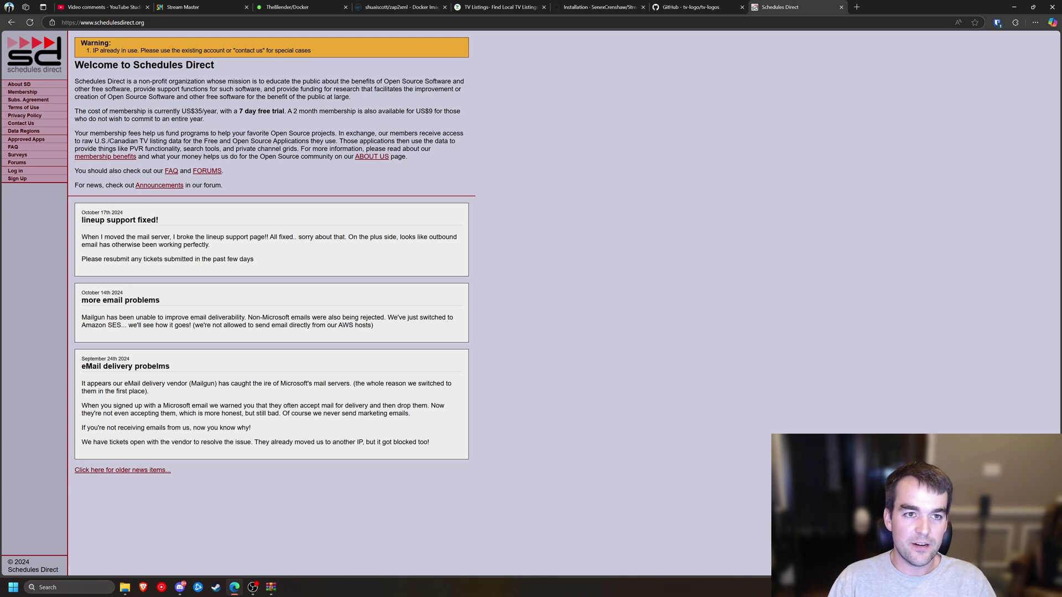
{"action": "left_click_drag", "start_coordinate": [93, 51], "coordinate": [145, 50]}
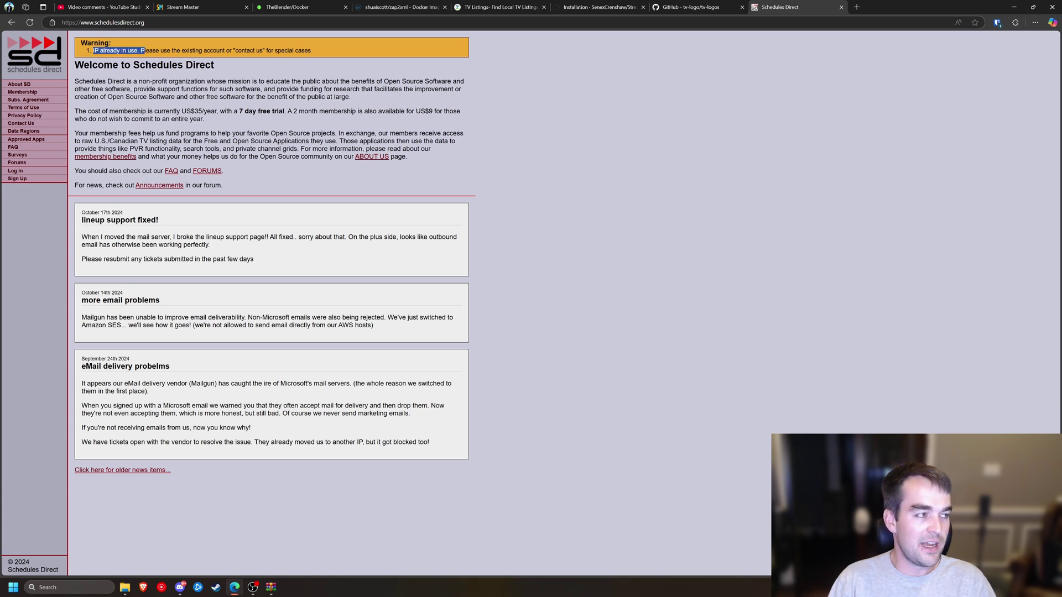
{"action": "left_click", "coordinate": [17, 171]}
{"action": "left_click", "coordinate": [189, 6]}
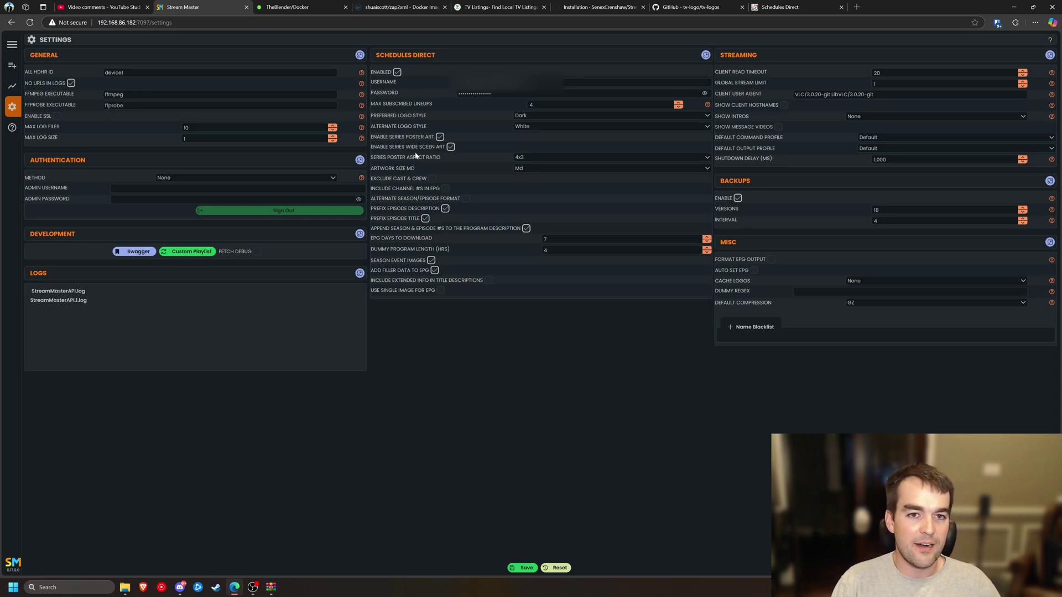
Save the Schedules Direct username and password and open the new SD section.
{"action": "left_click", "coordinate": [522, 568]}
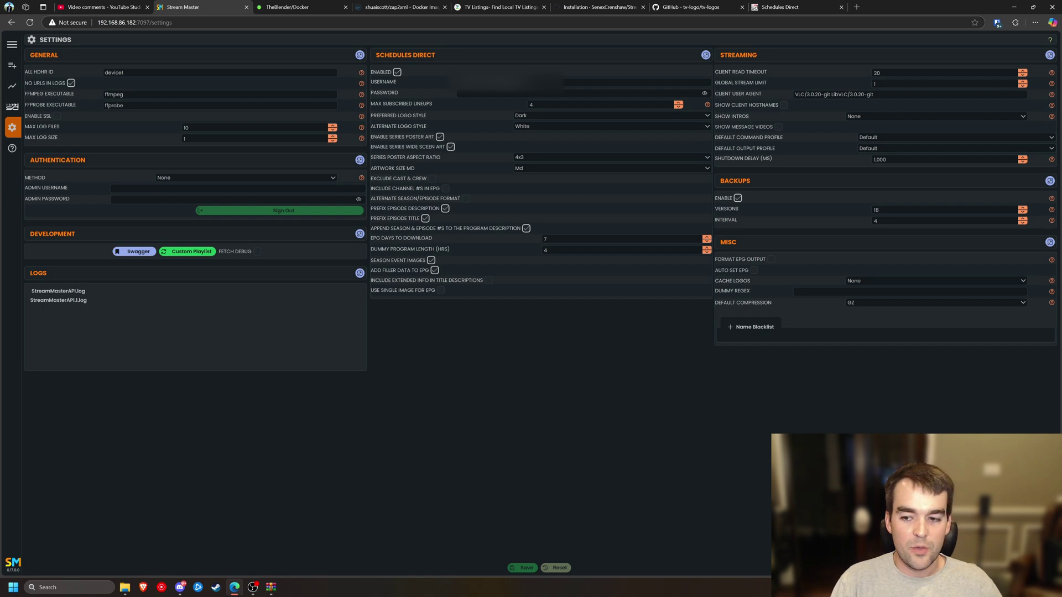
{"action": "left_click", "coordinate": [14, 111]}
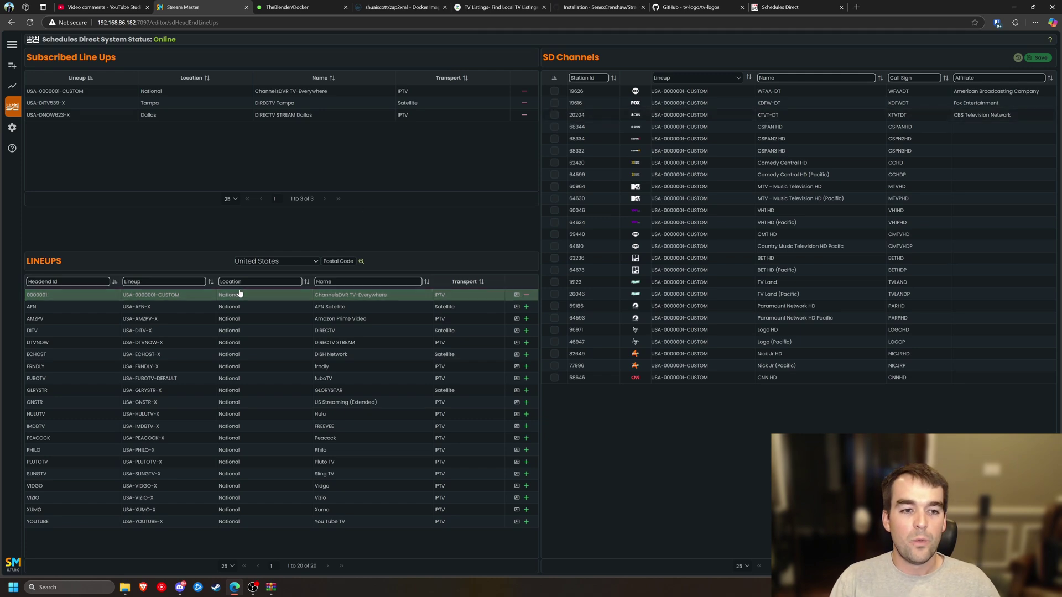
Search Schedules Direct lineups for United States postal code 75206.
{"action": "left_click", "coordinate": [338, 261]}
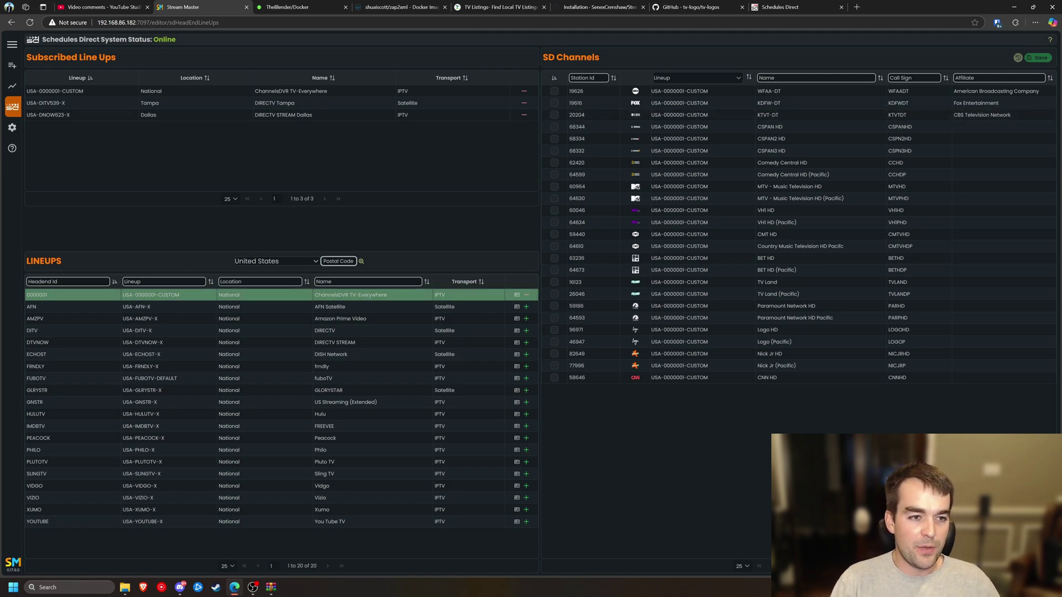
{"action": "type", "text": "75206"}
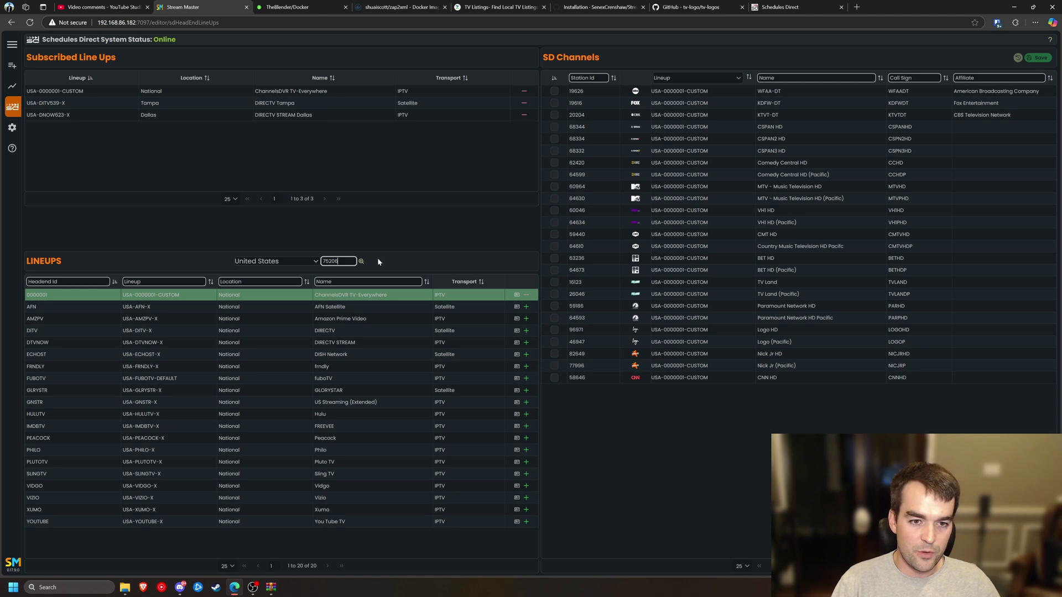
{"action": "left_click", "coordinate": [378, 262]}
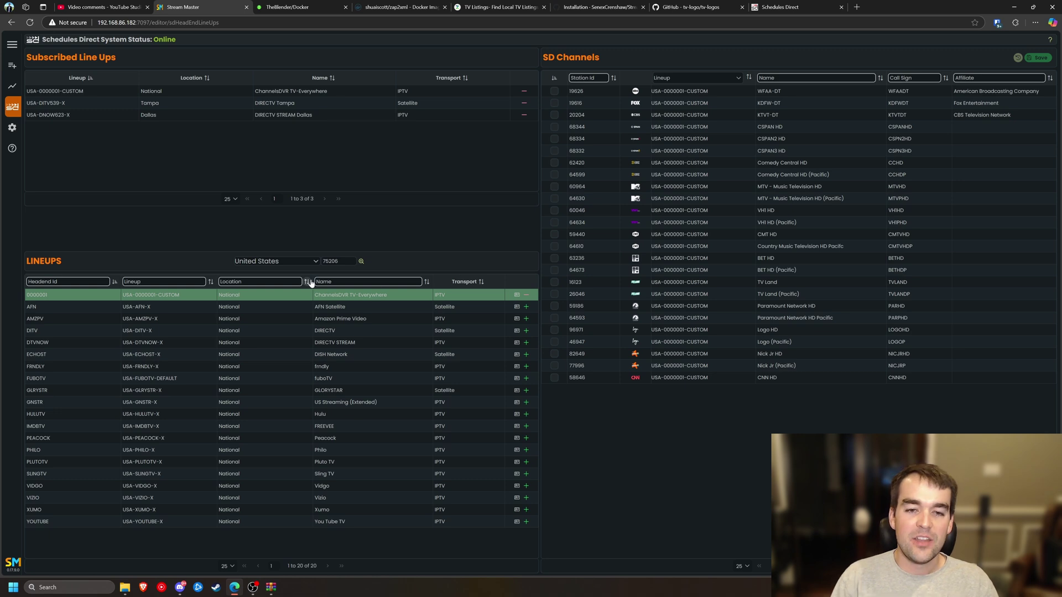
Preview the channels of the USA-AFN-X and USA-DITV-X lineups.
{"action": "left_click", "coordinate": [517, 306]}
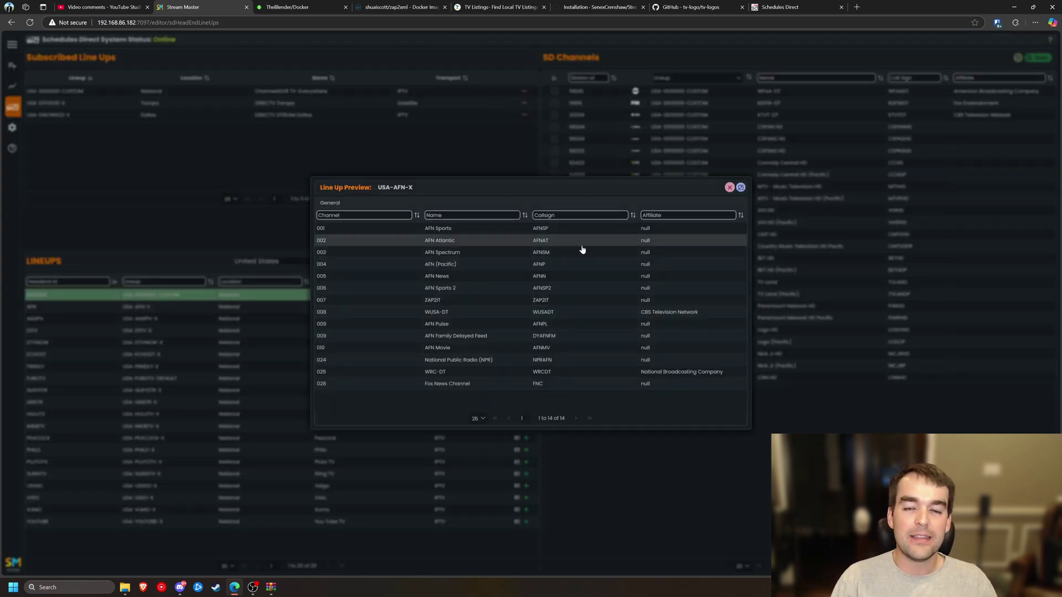
{"action": "left_click", "coordinate": [729, 189]}
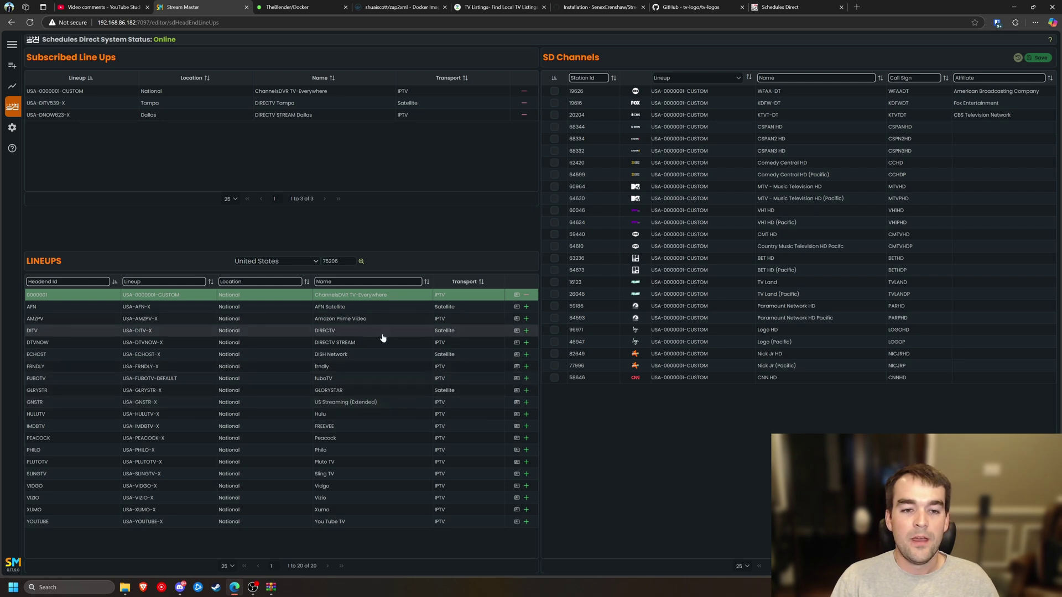
{"action": "left_click", "coordinate": [517, 331]}
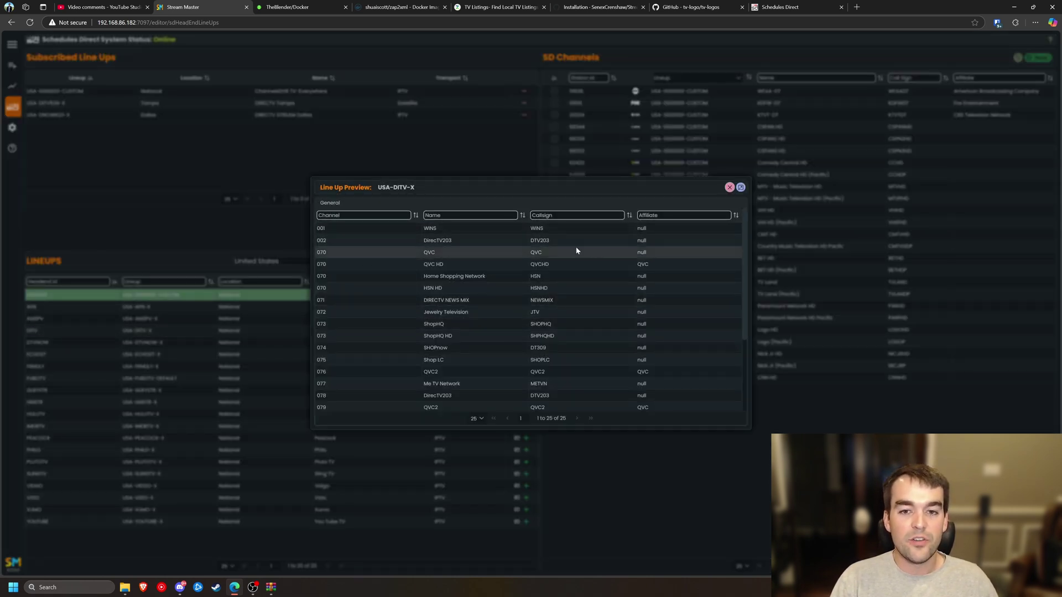
{"action": "scroll", "coordinate": [547, 309], "scroll_direction": "down", "scroll_amount": 2}
{"action": "scroll", "coordinate": [525, 326], "scroll_direction": "up", "scroll_amount": 2}
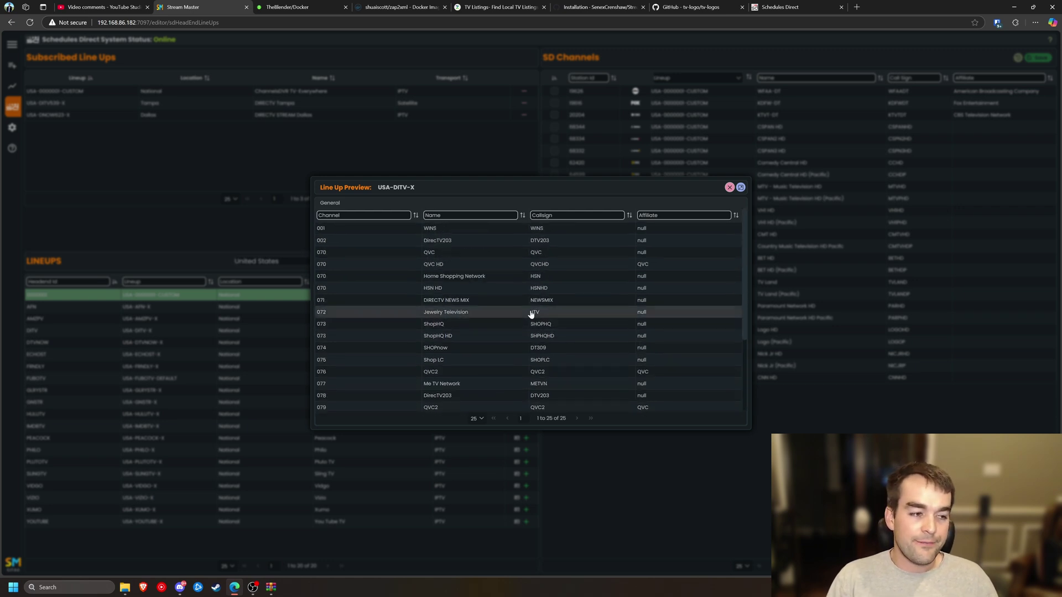
{"action": "left_click", "coordinate": [730, 187]}
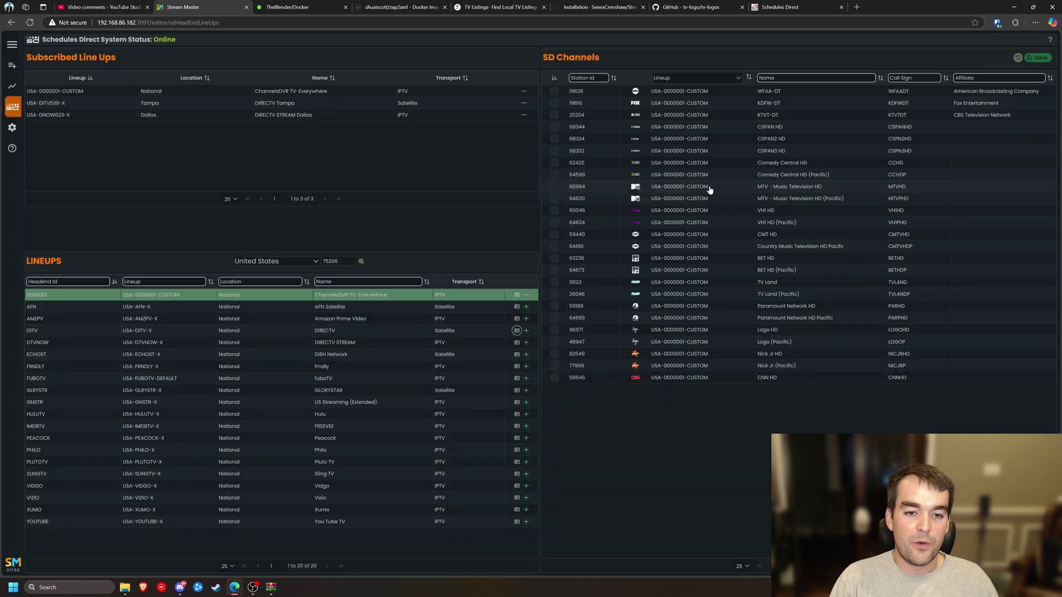
Subscribe to the USA-DITV-X DIRECTV lineup, making four subscribed lineups.
{"action": "left_click", "coordinate": [528, 333]}
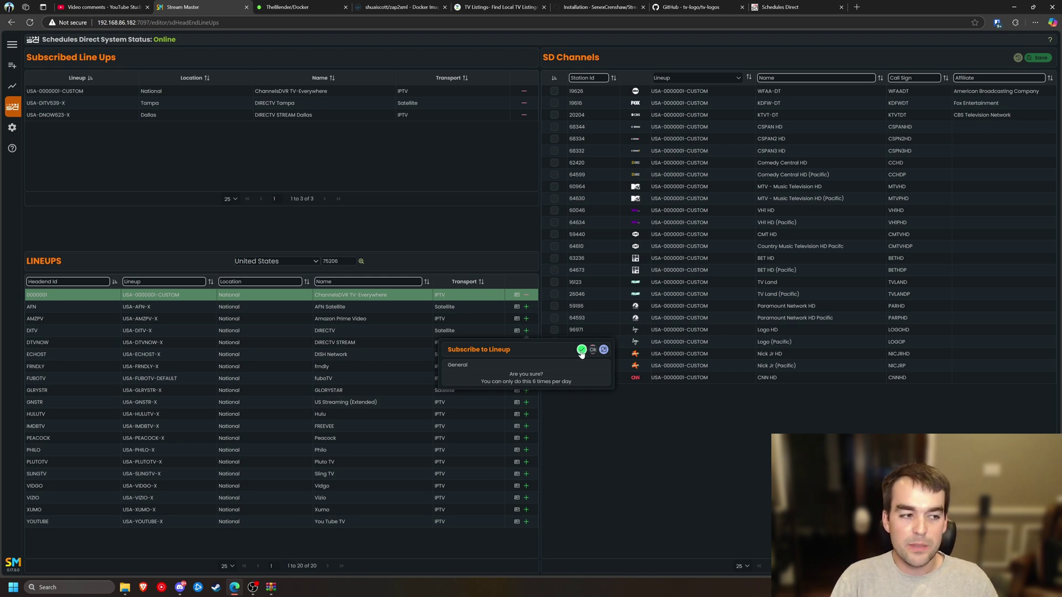
{"action": "left_click", "coordinate": [581, 350]}
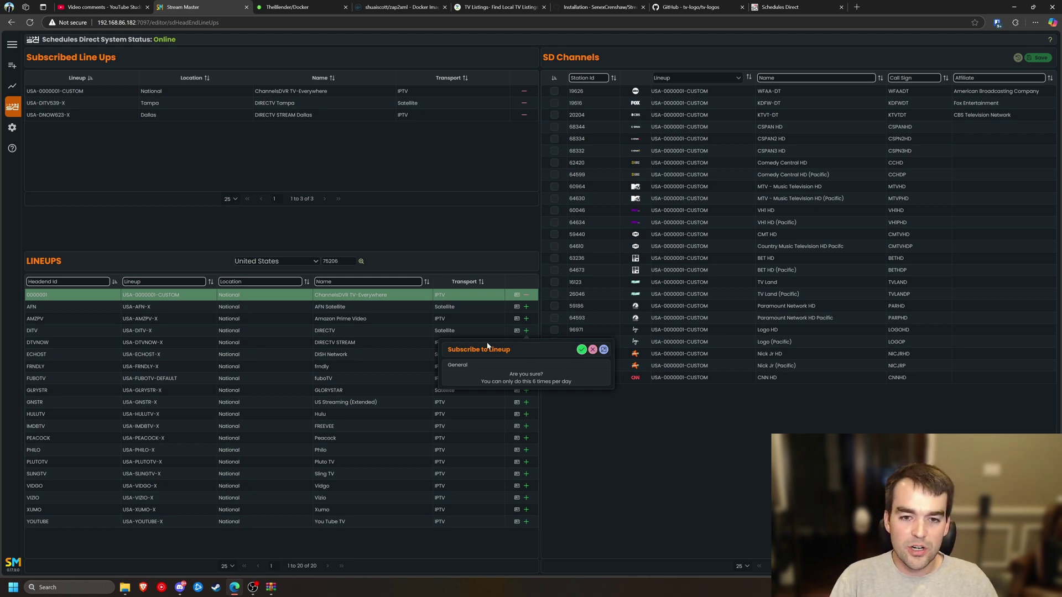
{"action": "left_click", "coordinate": [526, 330]}
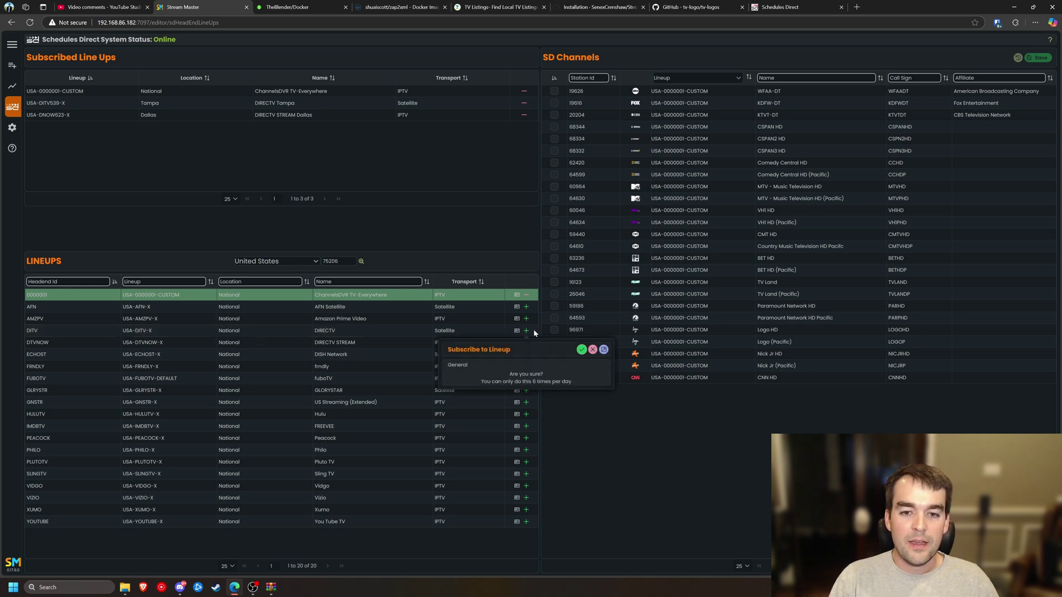
{"action": "left_click", "coordinate": [581, 350]}
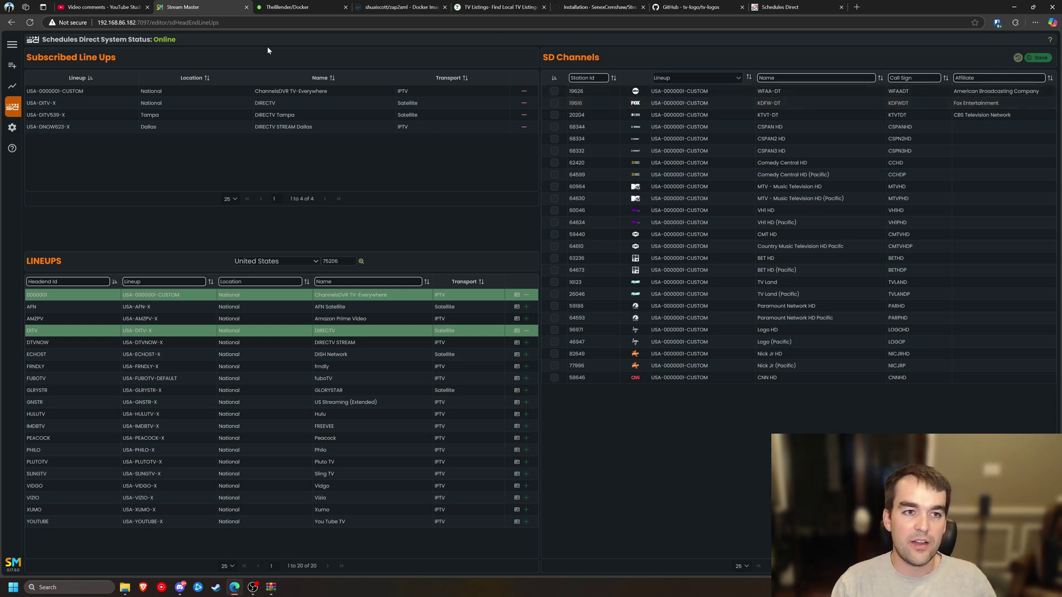
{"action": "left_click", "coordinate": [17, 73]}
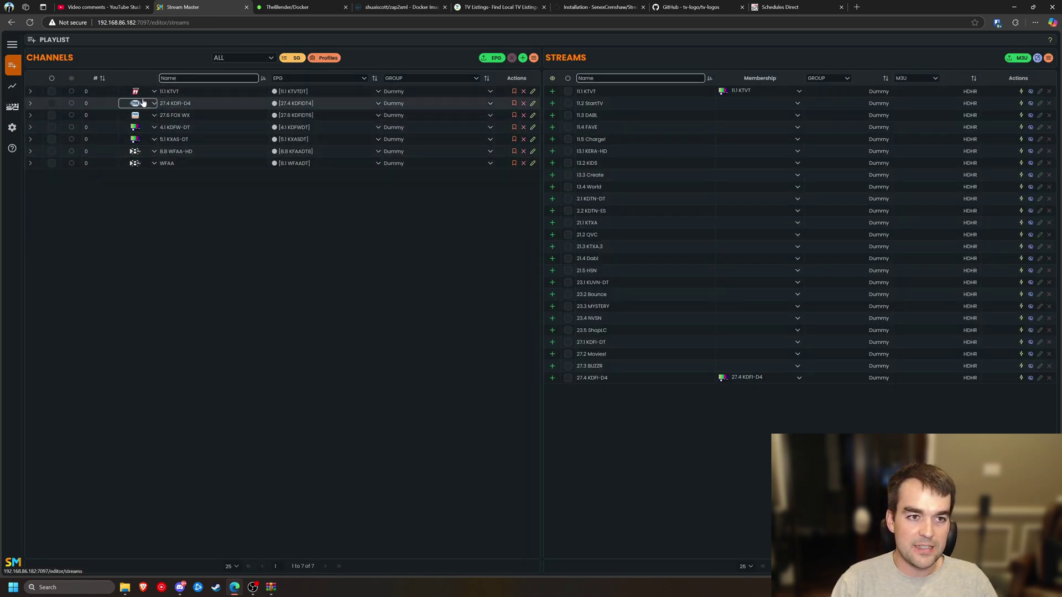
Tick WFAA-DT, KDFW-DT and KTVT-DT in SD Channels and save them.
{"action": "left_click", "coordinate": [12, 106]}
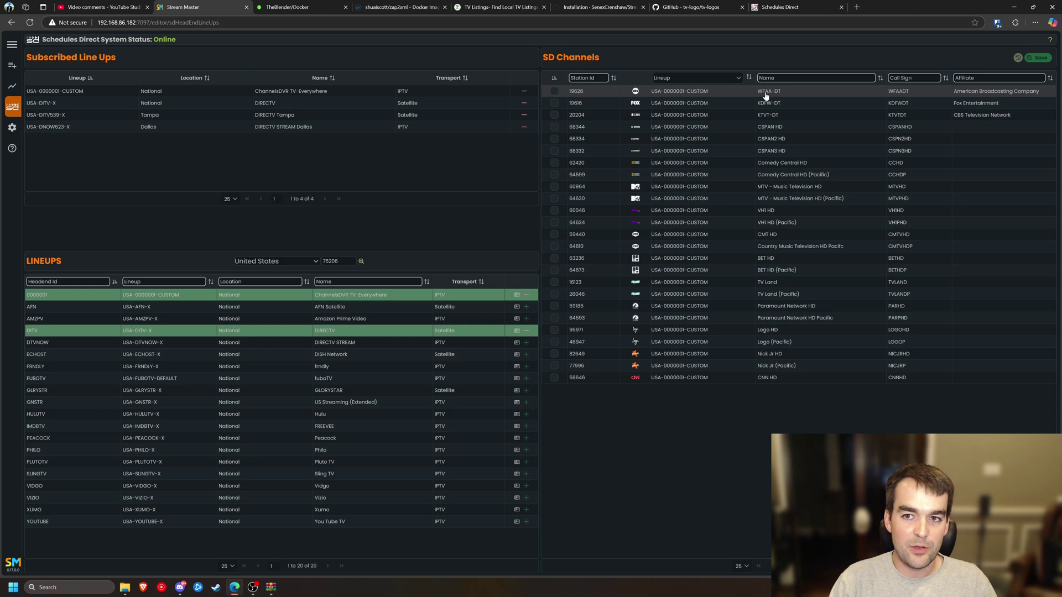
{"action": "left_click", "coordinate": [555, 91]}
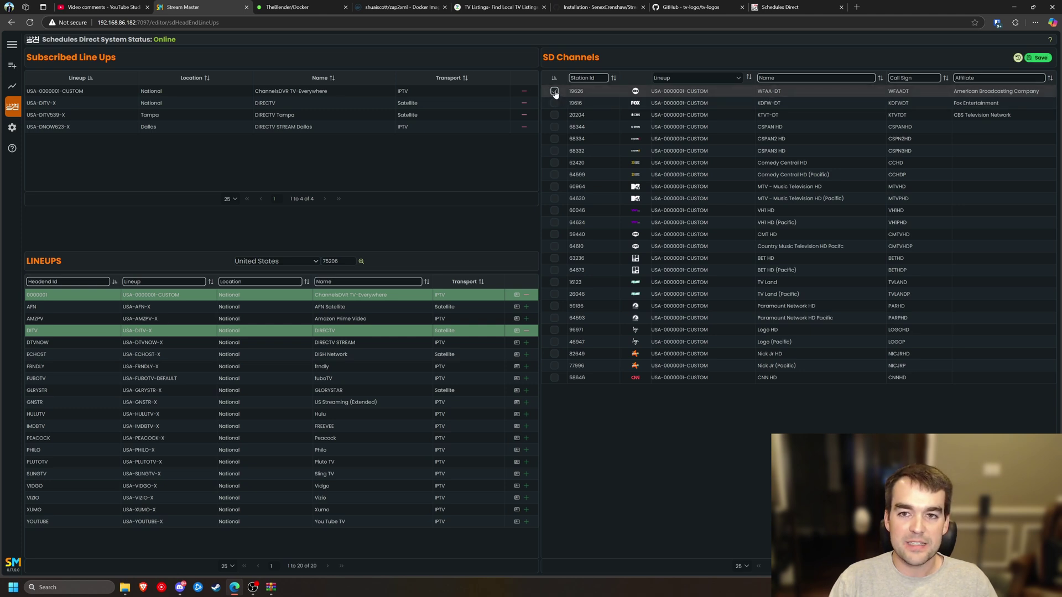
{"action": "left_click", "coordinate": [554, 92]}
{"action": "left_click", "coordinate": [555, 103]}
{"action": "left_click", "coordinate": [555, 115]}
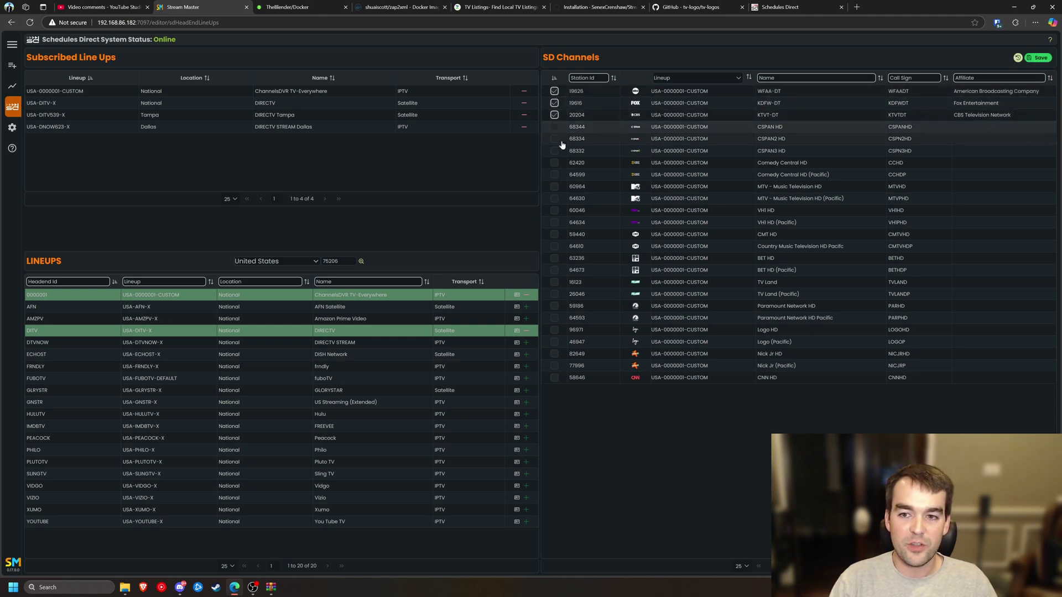
{"action": "left_click", "coordinate": [1040, 59]}
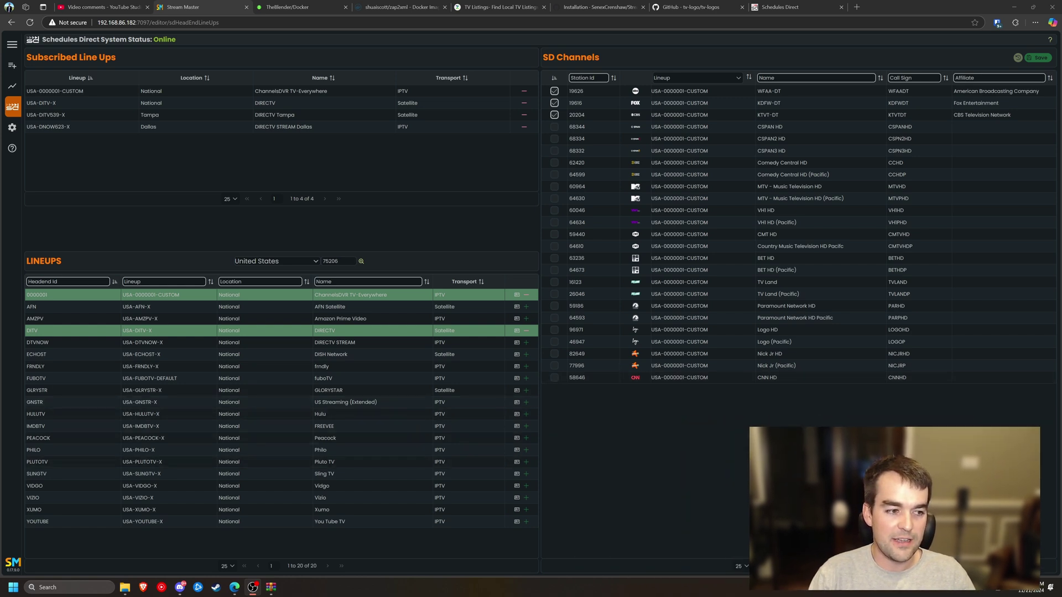
Filter the playlist EPG to SD and map 11.1 KTVT to the KTVTDT guide.
{"action": "left_click", "coordinate": [12, 66]}
{"action": "left_click", "coordinate": [297, 80]}
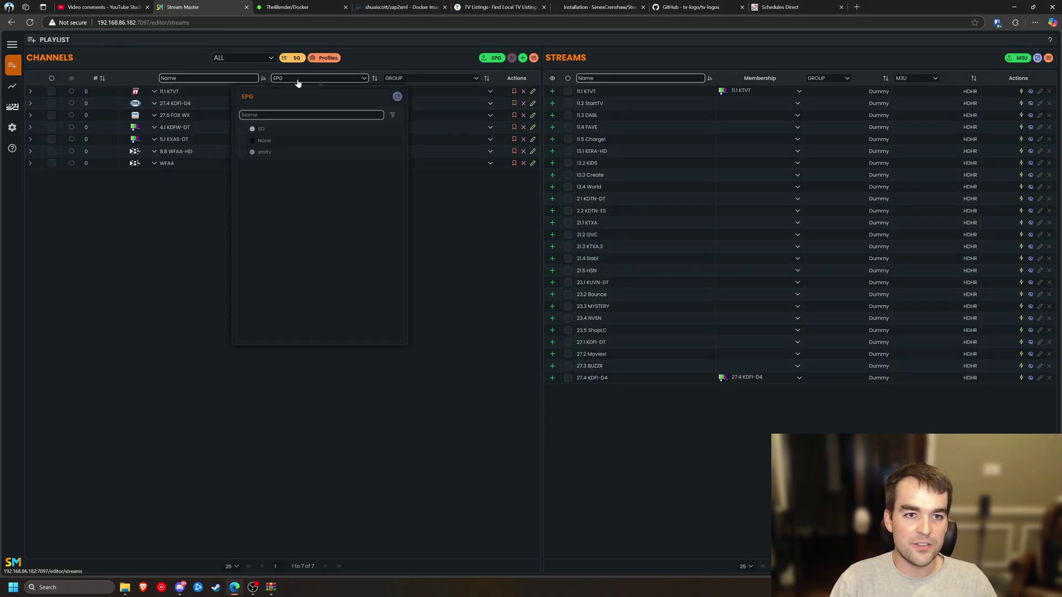
{"action": "left_click", "coordinate": [254, 129]}
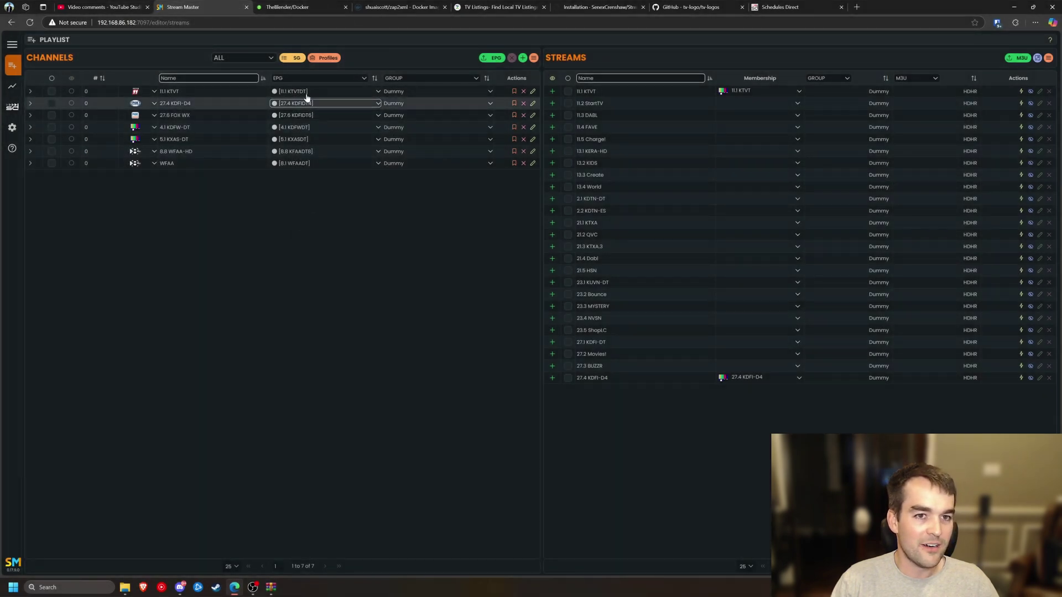
{"action": "left_click", "coordinate": [307, 91]}
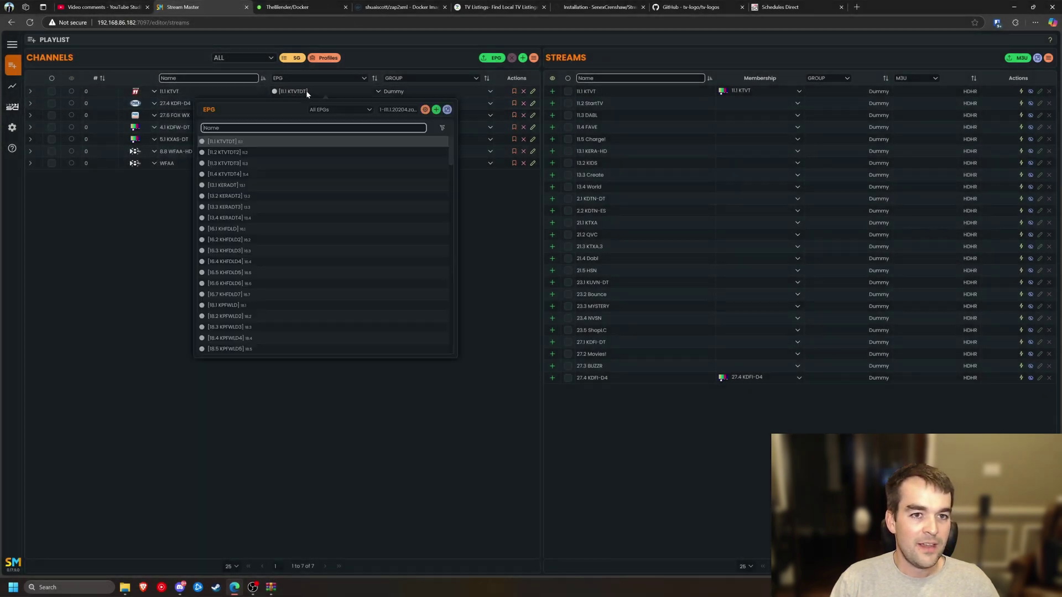
{"action": "left_click", "coordinate": [352, 109]}
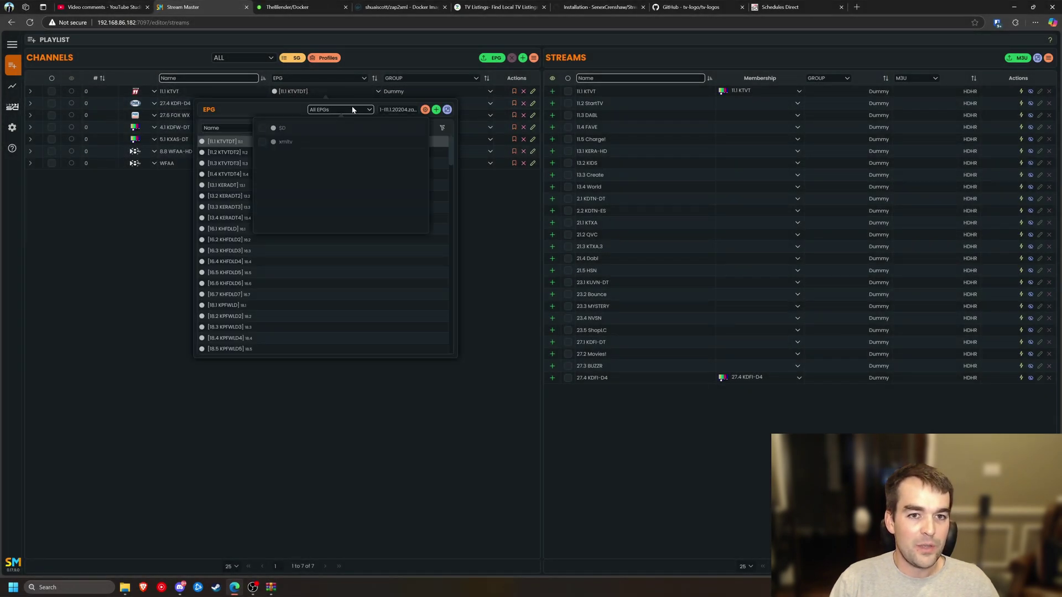
{"action": "left_click", "coordinate": [271, 128]}
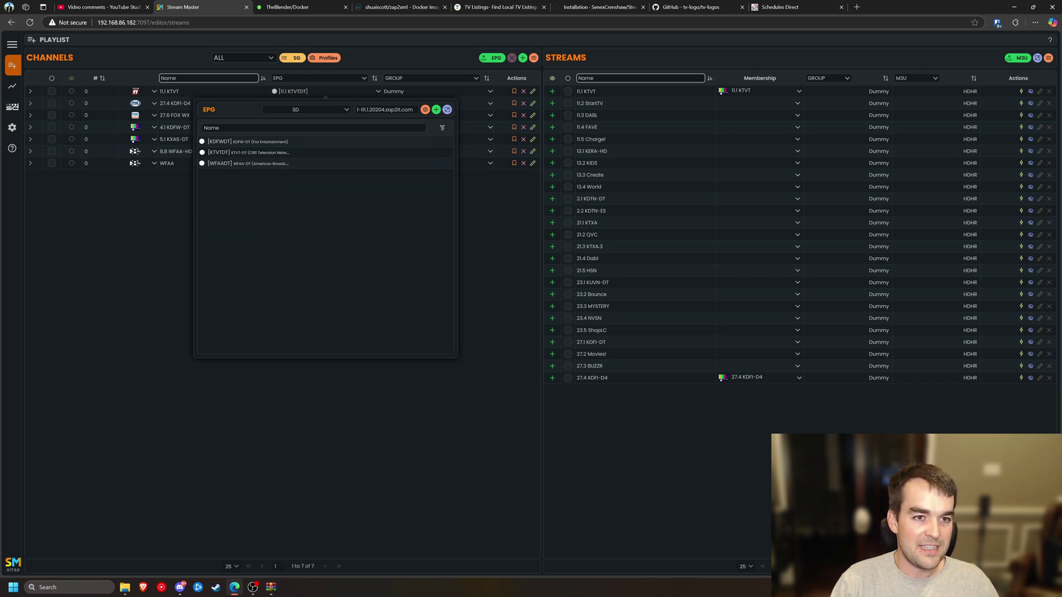
{"action": "left_click", "coordinate": [220, 152]}
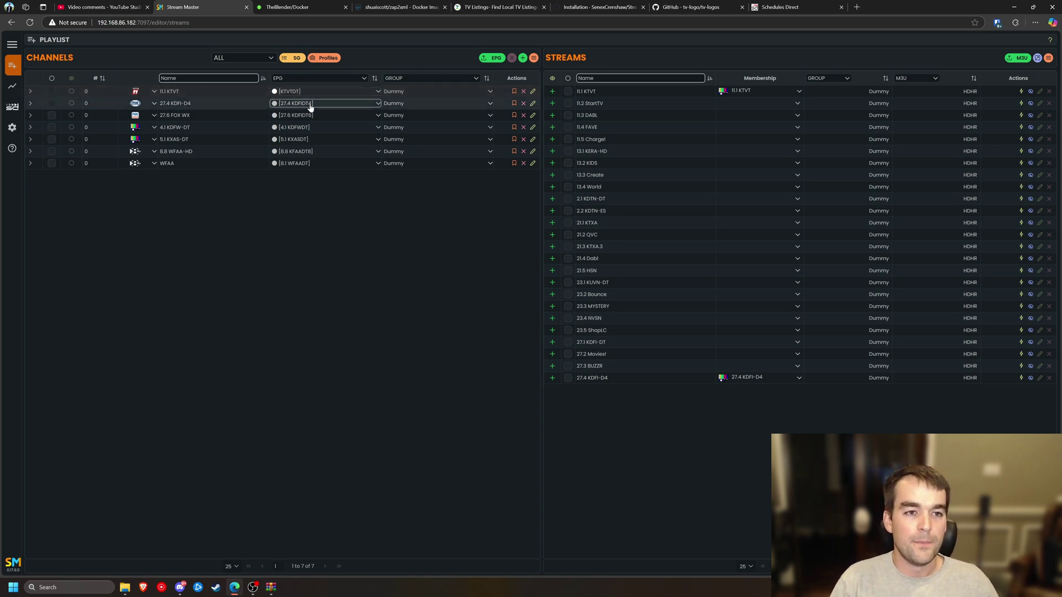
Assign WFAADT to 8.8 WFAA-HD and WFAA, and KDFWDT to 4.1 KDFW-DT.
{"action": "left_click", "coordinate": [321, 151]}
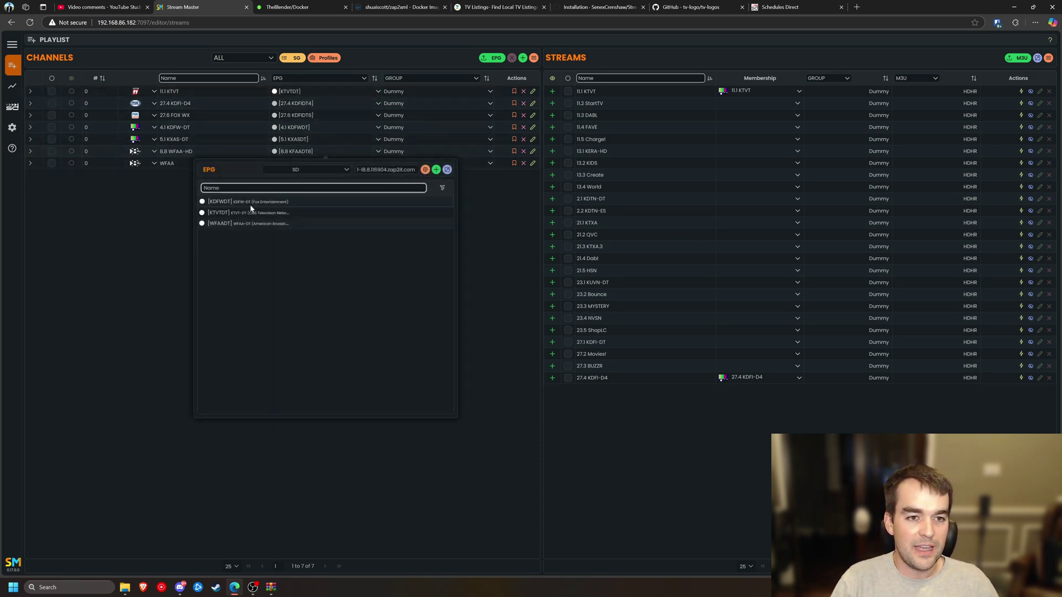
{"action": "left_click", "coordinate": [246, 223]}
{"action": "left_click", "coordinate": [299, 164]}
{"action": "left_click", "coordinate": [260, 237]}
{"action": "left_click", "coordinate": [283, 128]}
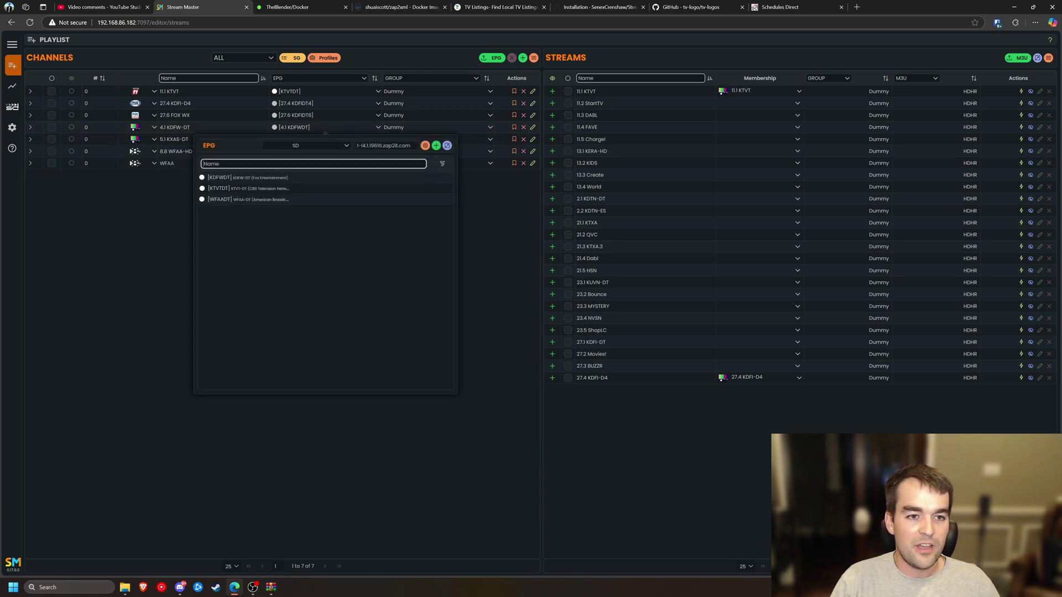
{"action": "left_click", "coordinate": [233, 178]}
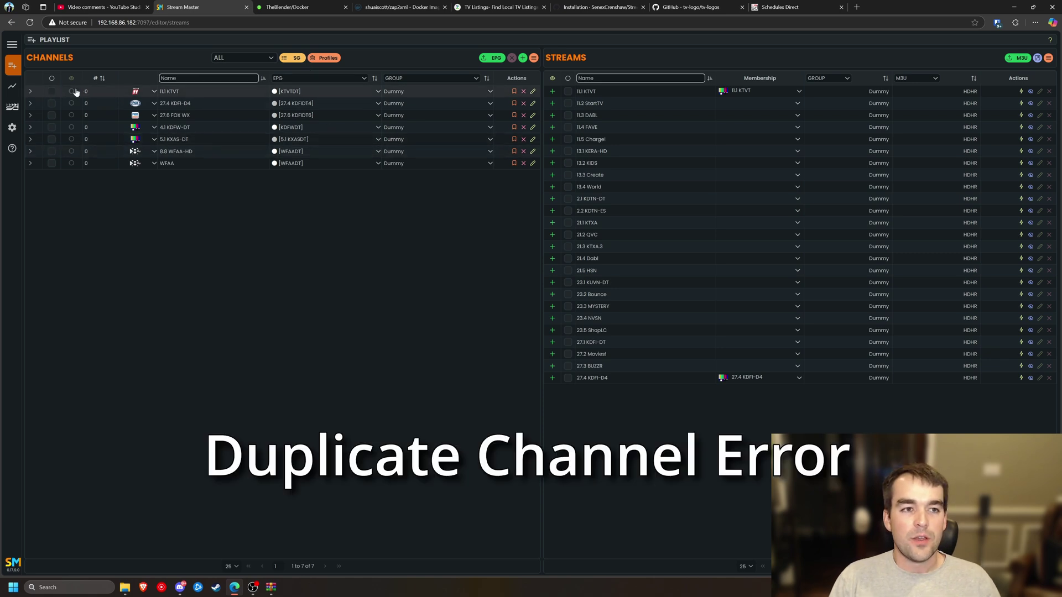
{"action": "left_click", "coordinate": [53, 79]}
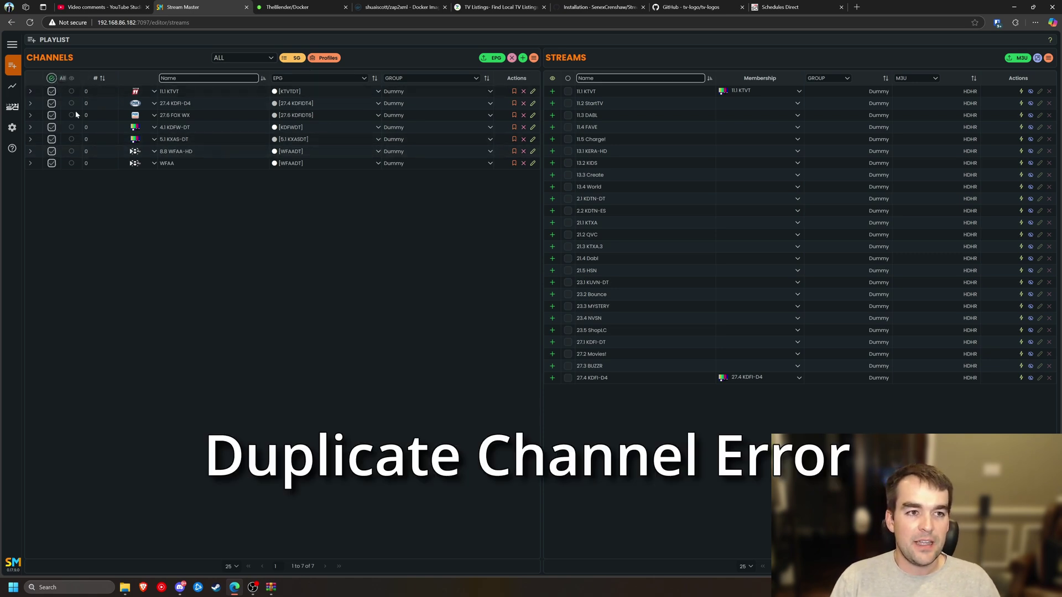
{"action": "left_click", "coordinate": [534, 58]}
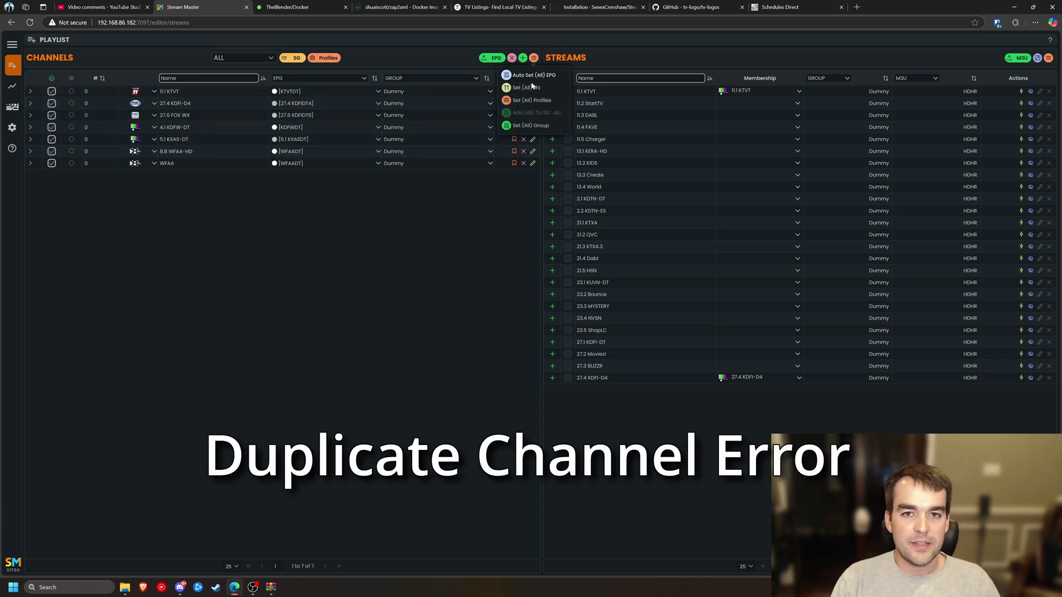
{"action": "left_click", "coordinate": [527, 88]}
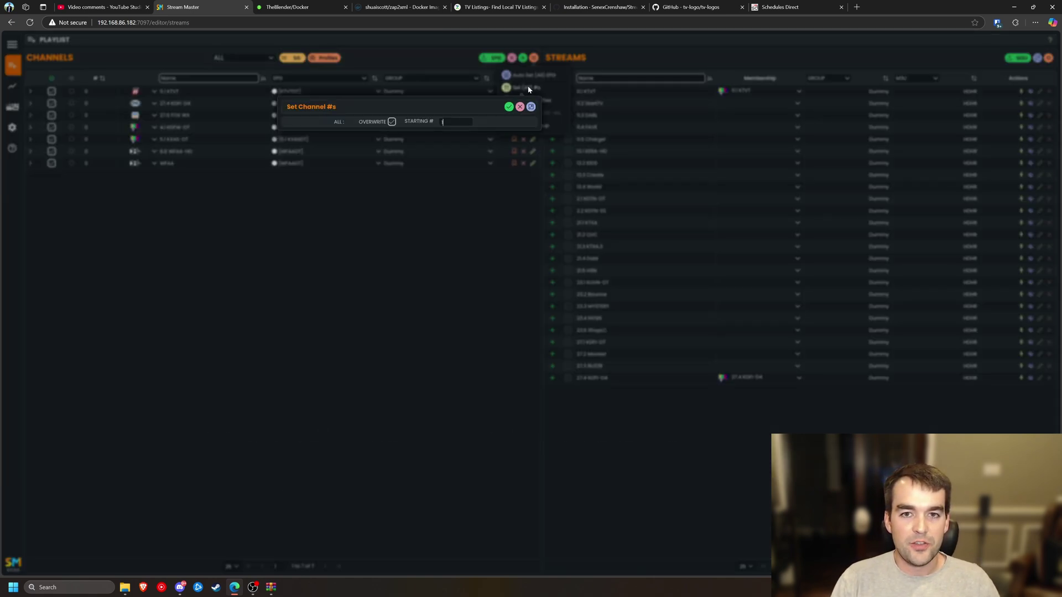
{"action": "left_click", "coordinate": [509, 106]}
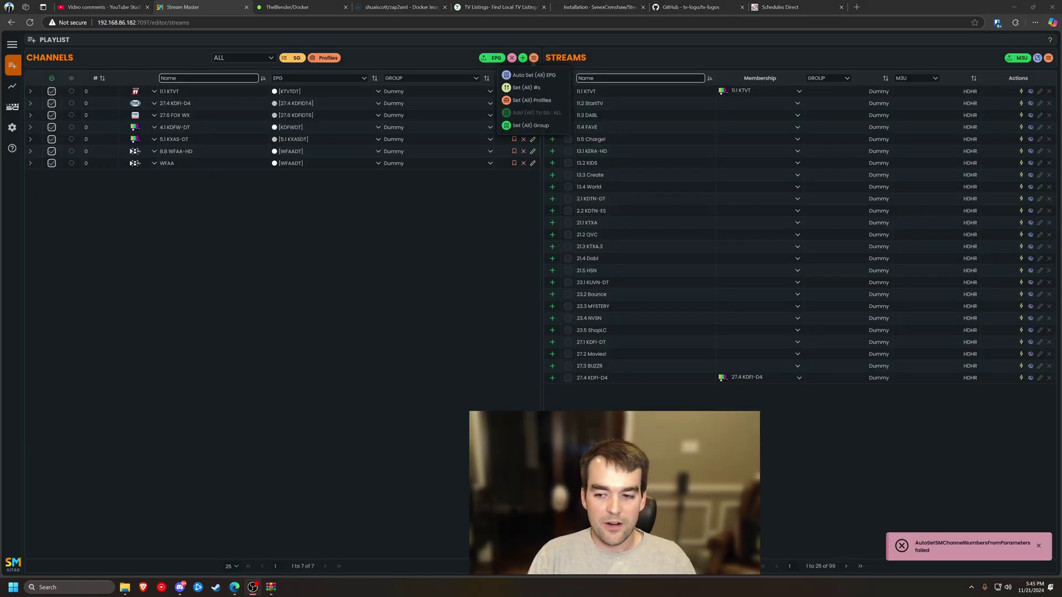
{"action": "left_click_drag", "start_coordinate": [992, 543], "coordinate": [957, 536]}
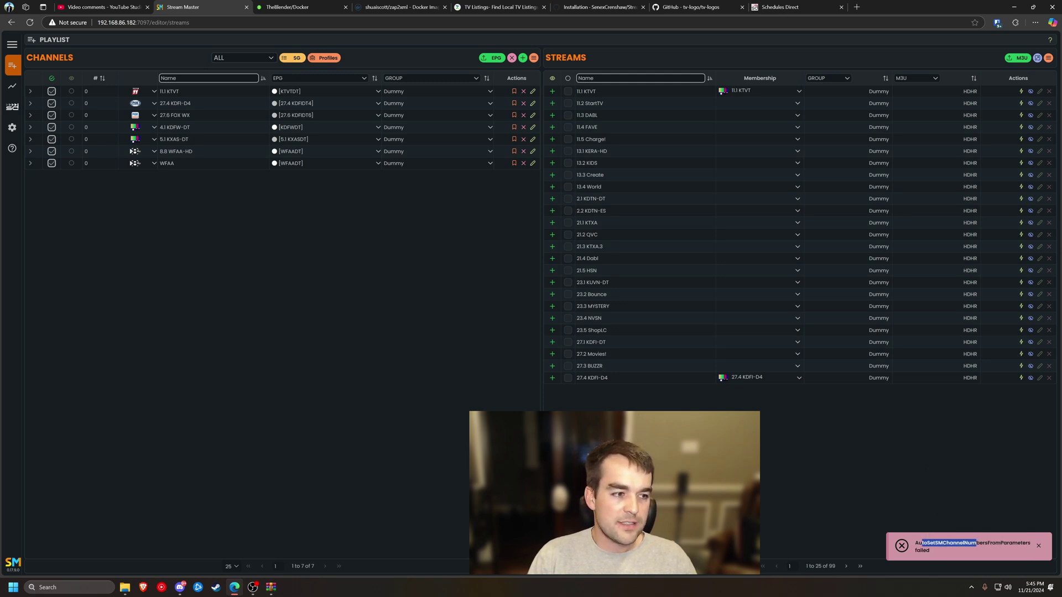
Compare the names and stream settings of the 8.8 WFAA-HD and WFAA channels.
{"action": "left_click", "coordinate": [199, 277]}
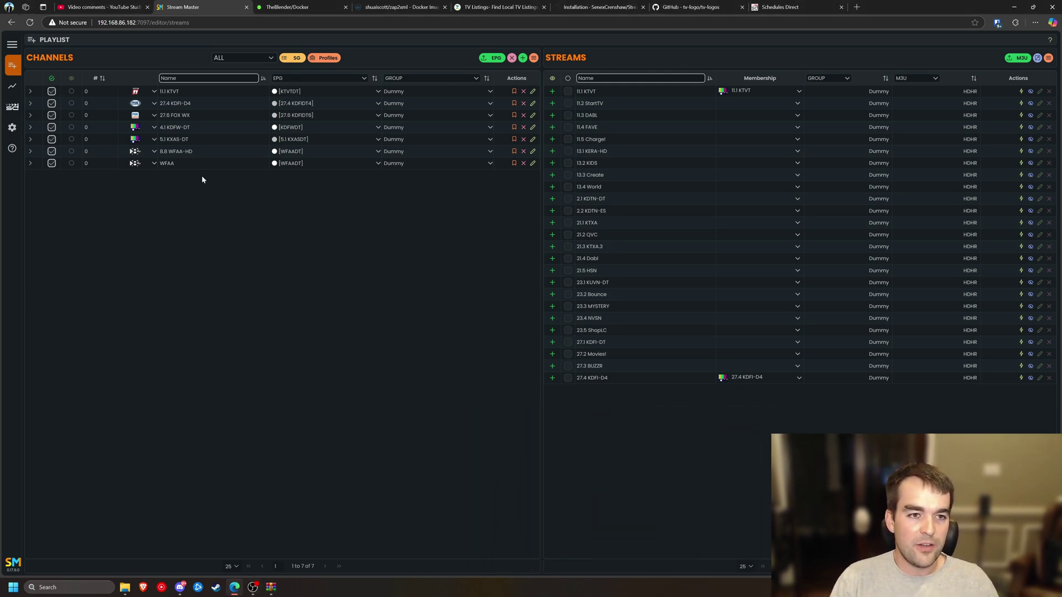
{"action": "left_click", "coordinate": [188, 151]}
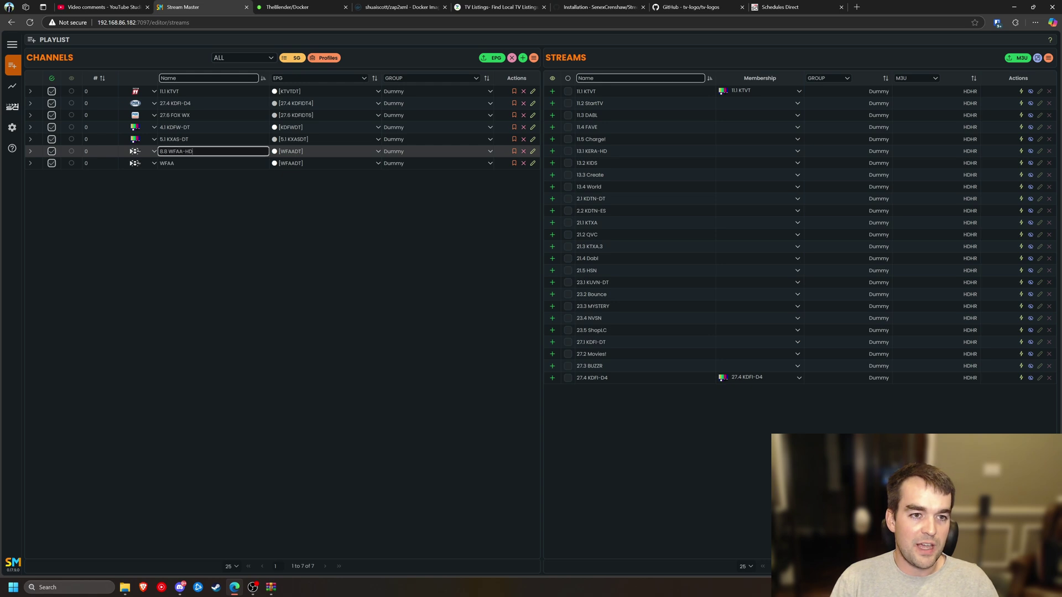
{"action": "left_click", "coordinate": [188, 164]}
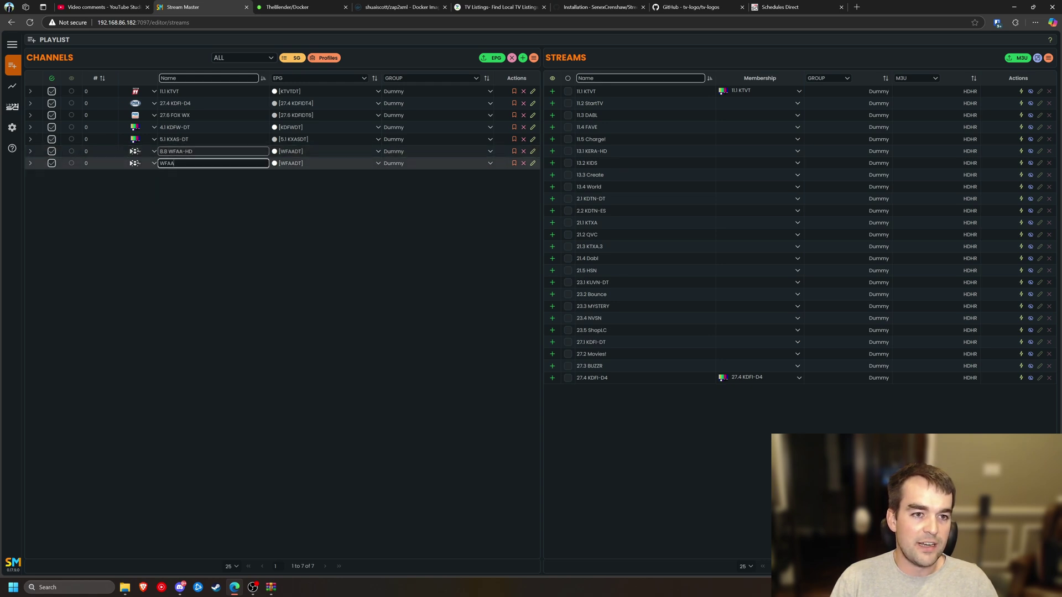
{"action": "left_click", "coordinate": [168, 151]}
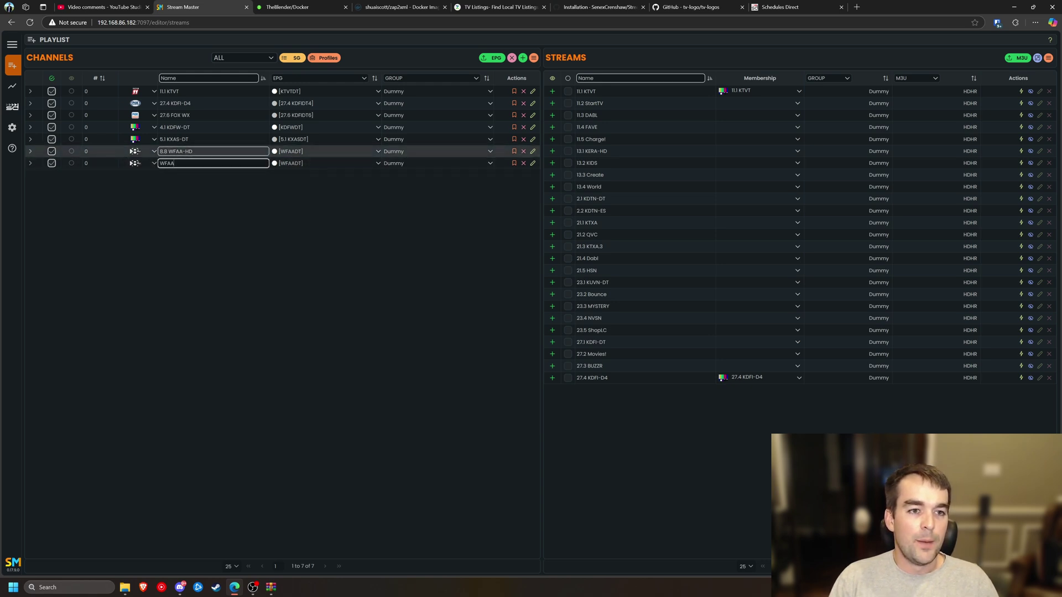
{"action": "left_click", "coordinate": [531, 152]}
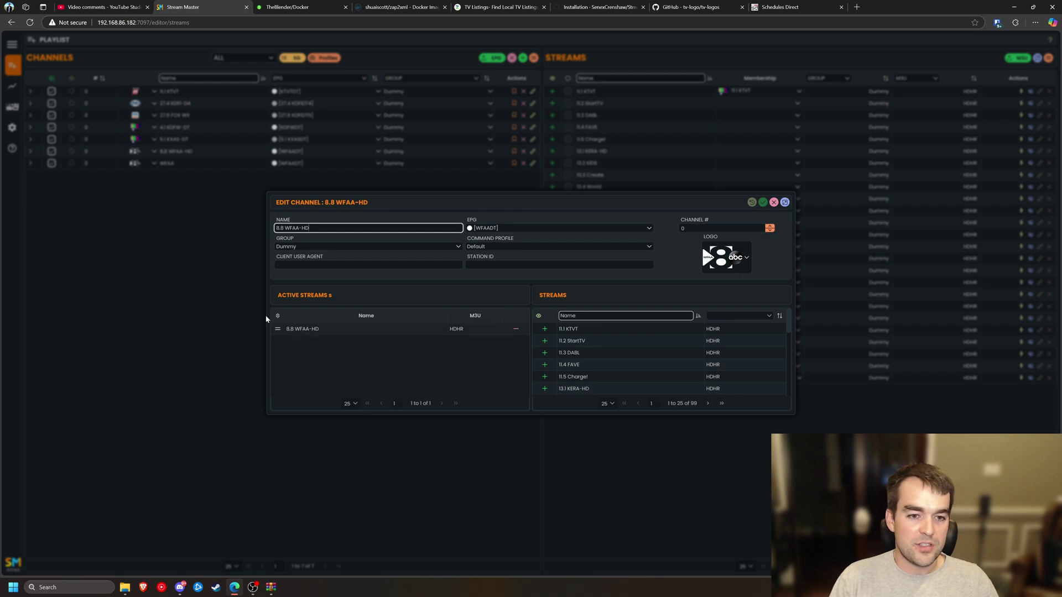
{"action": "left_click", "coordinate": [221, 298]}
{"action": "left_click", "coordinate": [532, 163]}
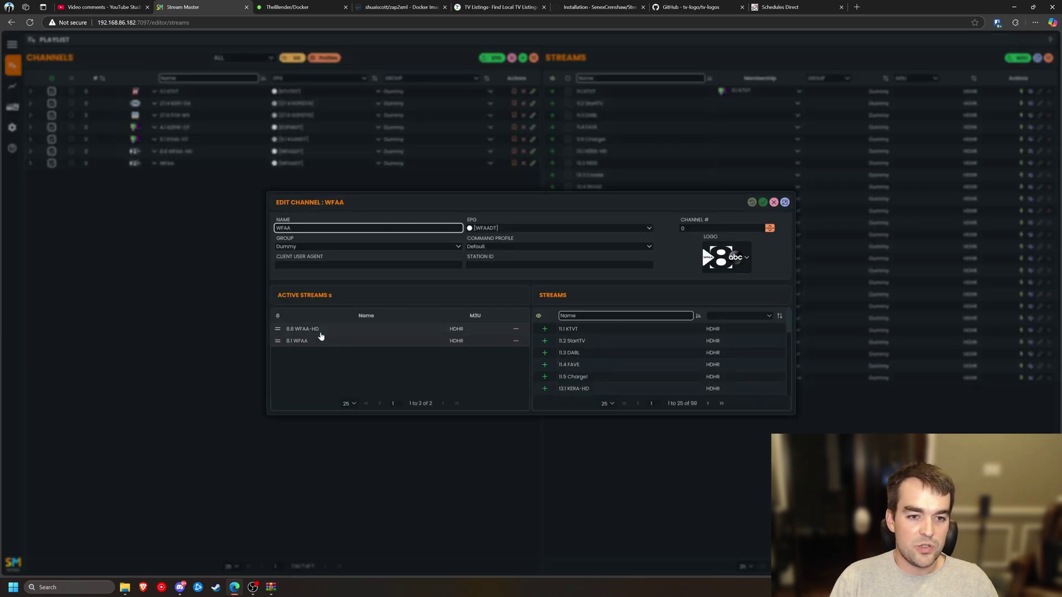
{"action": "left_click", "coordinate": [228, 312]}
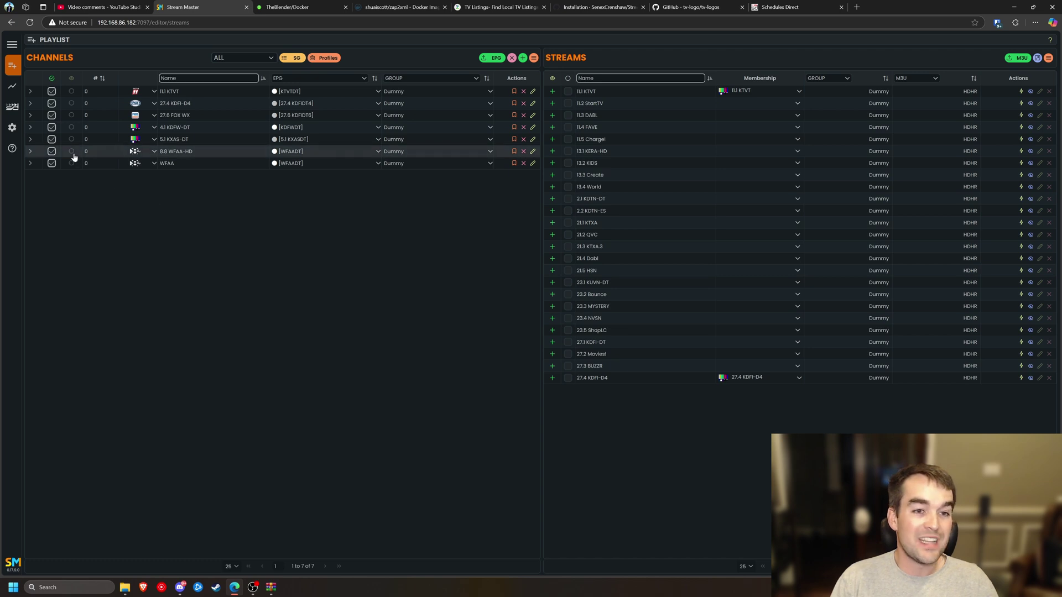
Delete the duplicate 8.8 WFAA-HD channel and verify WFAA carries both streams.
{"action": "left_click", "coordinate": [523, 153]}
{"action": "left_click", "coordinate": [579, 171]}
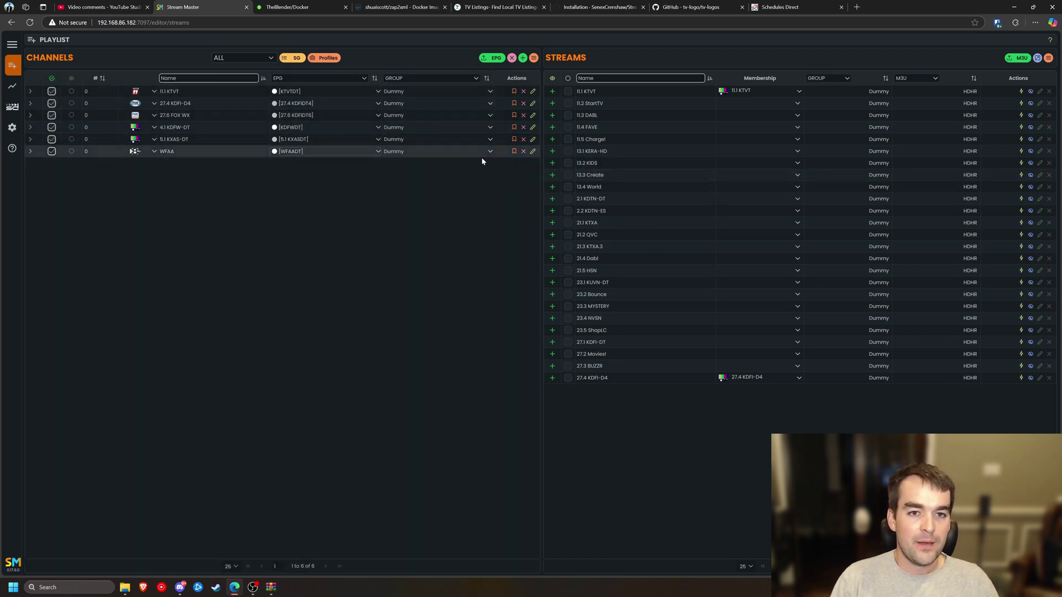
{"action": "left_click", "coordinate": [533, 151]}
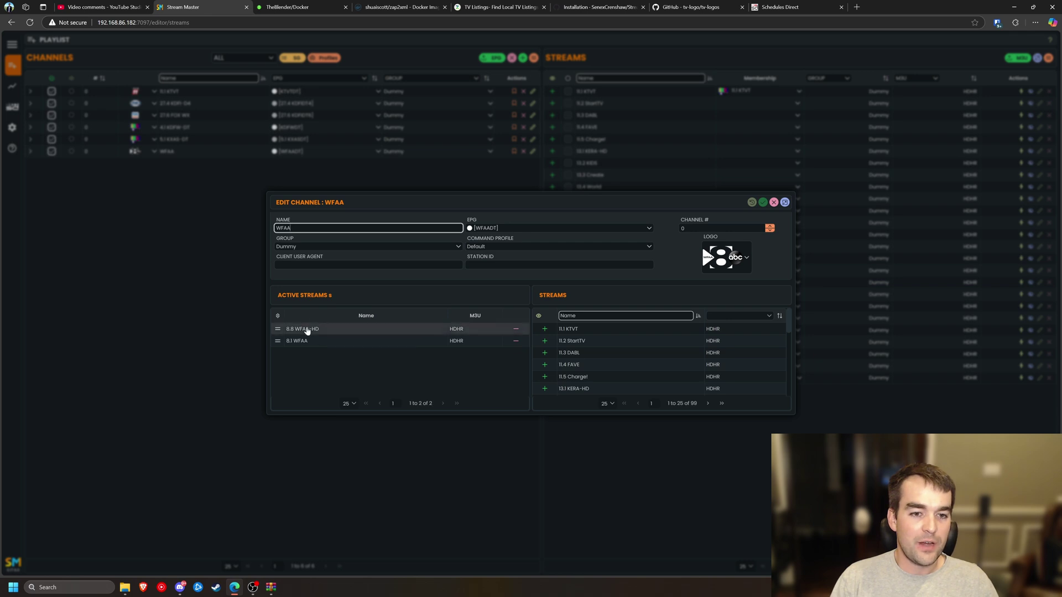
{"action": "left_click", "coordinate": [212, 316]}
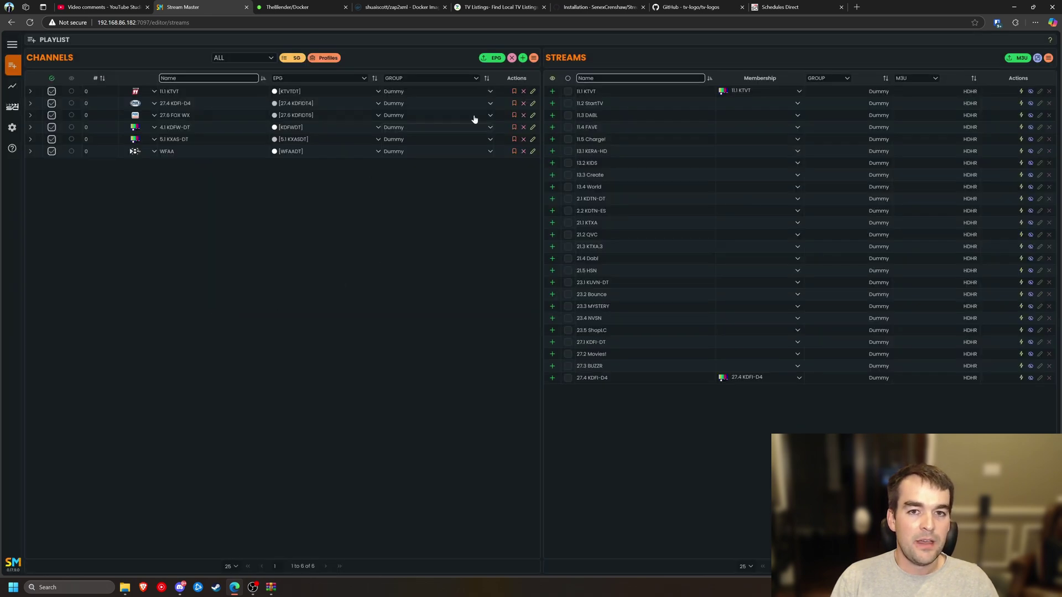
Auto-number all six channels 1 through 6, then check the stream group links.
{"action": "left_click", "coordinate": [534, 57]}
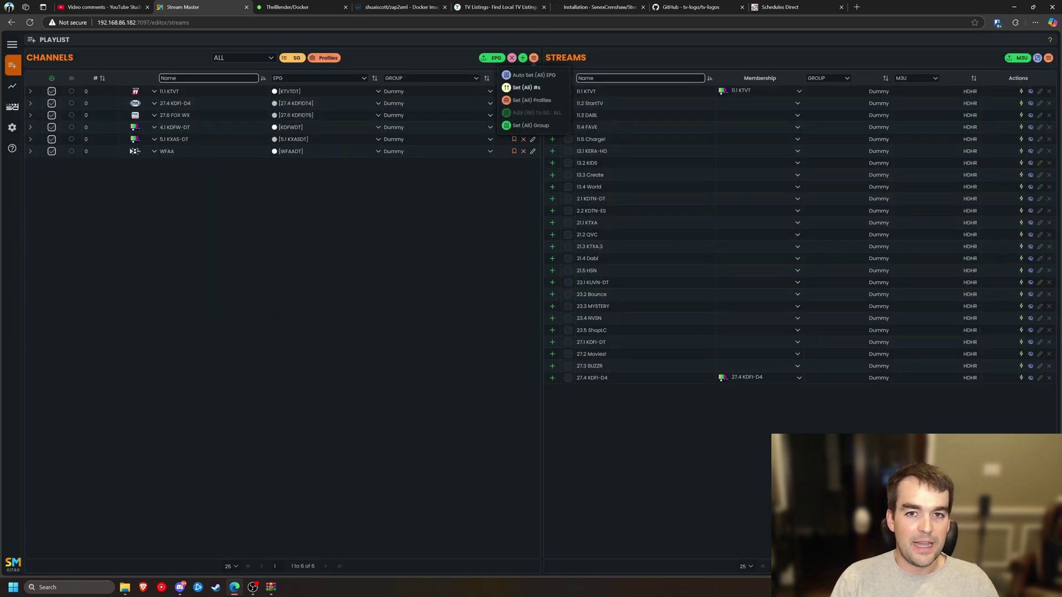
{"action": "left_click", "coordinate": [523, 87]}
{"action": "left_click", "coordinate": [509, 107]}
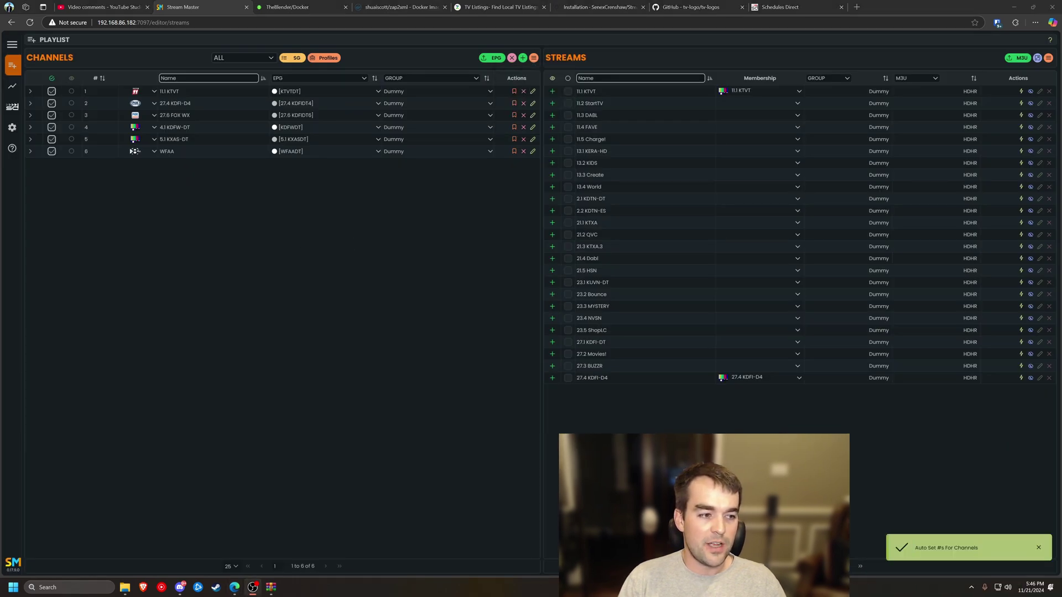
{"action": "left_click", "coordinate": [419, 311]}
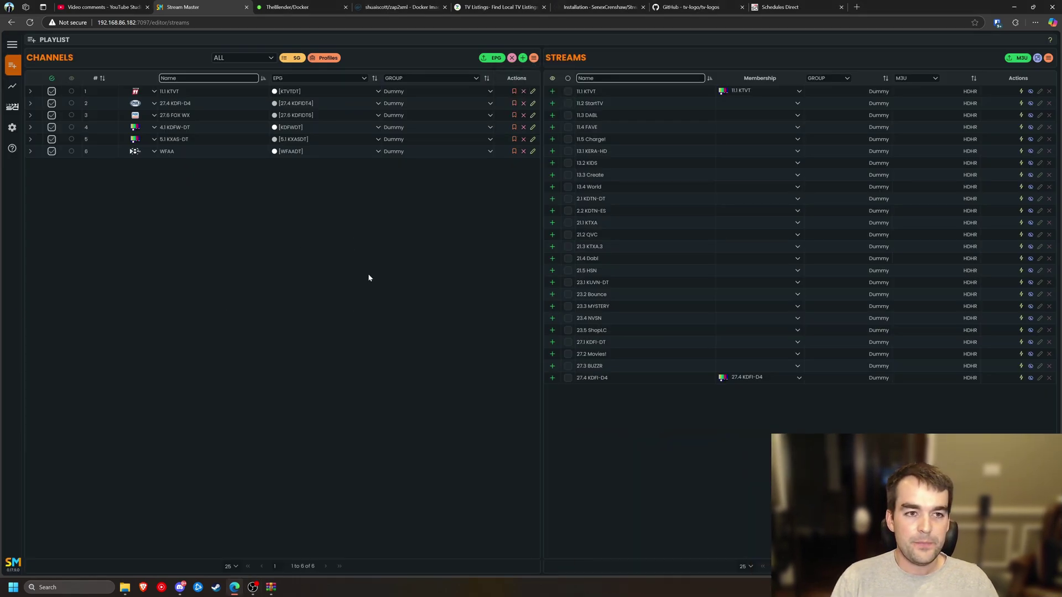
{"action": "left_click", "coordinate": [285, 60]}
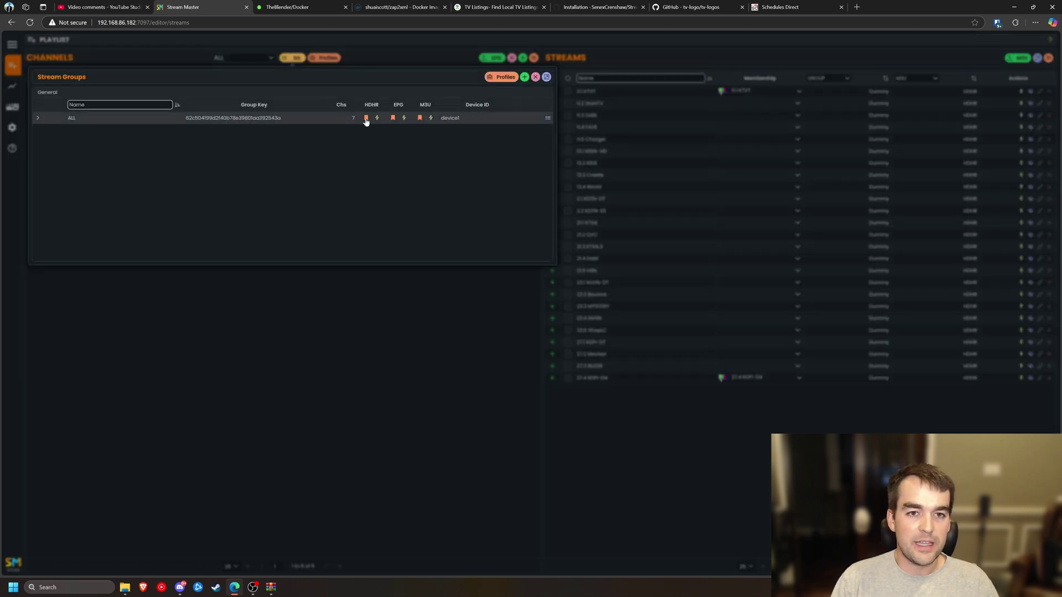
{"action": "left_click", "coordinate": [360, 279]}
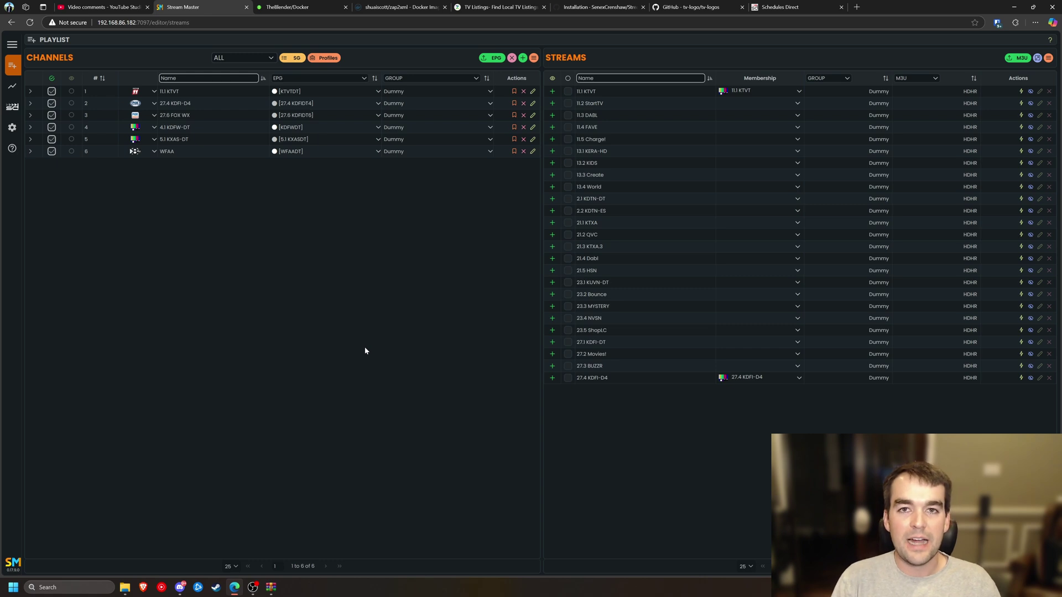